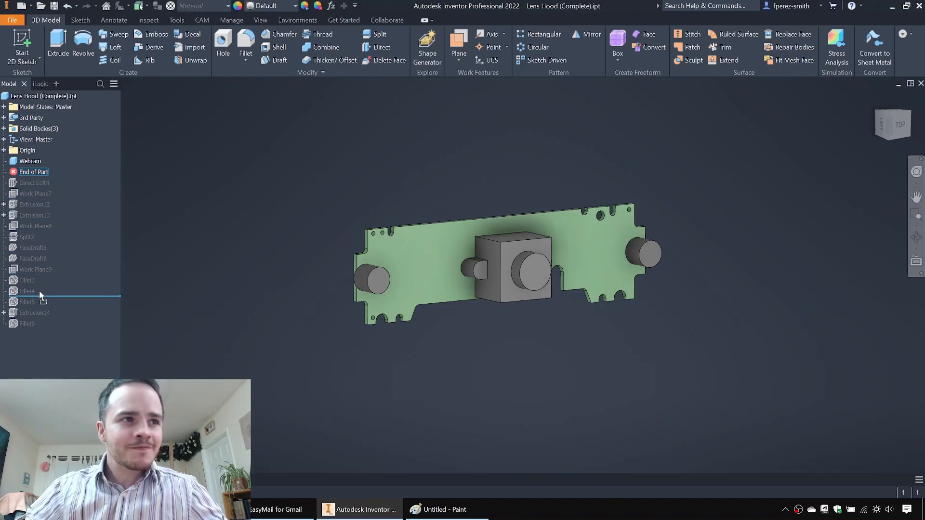
Step: Roll the End of Part marker down past Fillet6 to restore all features of the lens hood model
mouse_move(245, 263)
shift+middle_down()
mouse_move(302, 262)
mouse_move(247, 266)
mouse_move(281, 262)
mouse_move(256, 260)
shift+middle_up()
drag(34, 304, 31, 323)
mouse_move(322, 267)
shift+middle_down()
mouse_move(399, 260)
mouse_move(294, 258)
mouse_move(421, 243)
mouse_move(320, 194)
mouse_move(423, 157)
mouse_move(420, 172)
mouse_move(432, 182)
mouse_move(538, 169)
shift+middle_up()
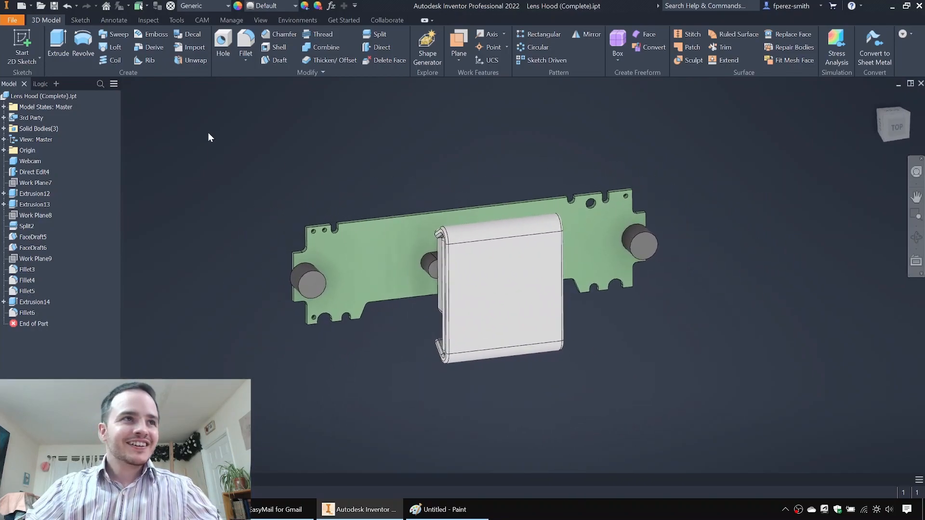
middle_drag(444, 142, 460, 164)
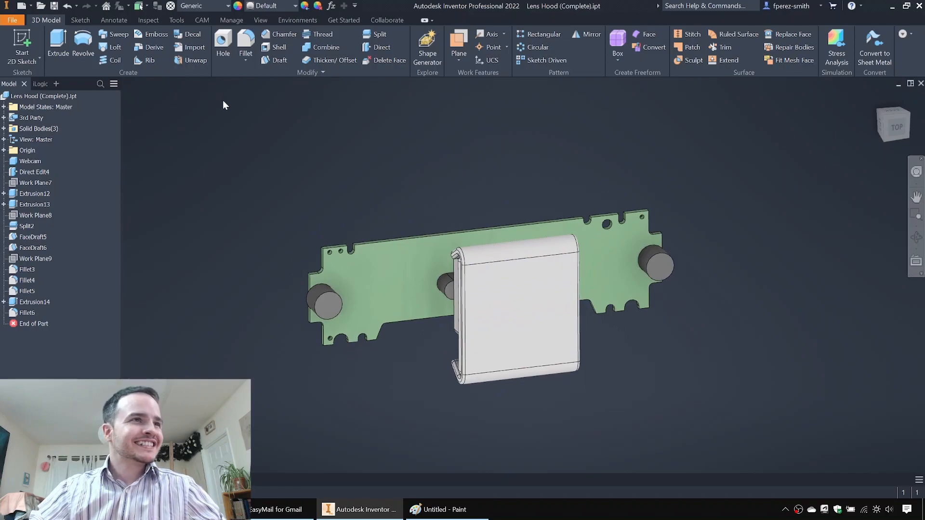
Step: Create a new part from the metric Standard (mm).ipt template
click(19, 22)
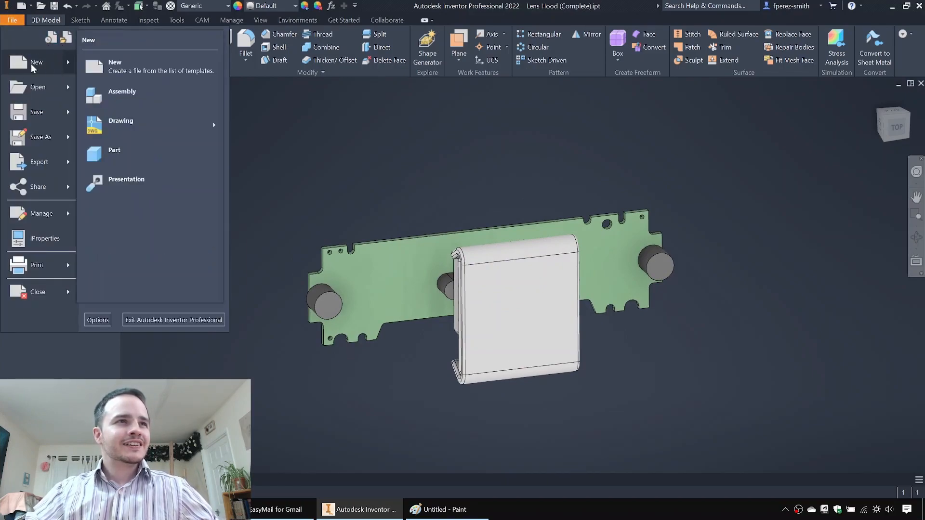
key(Escape)
click(356, 120)
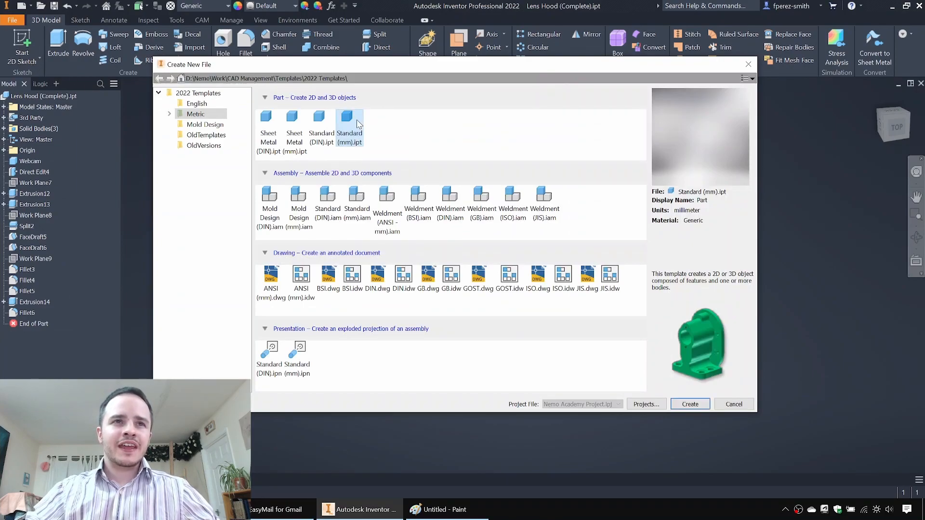
click(692, 407)
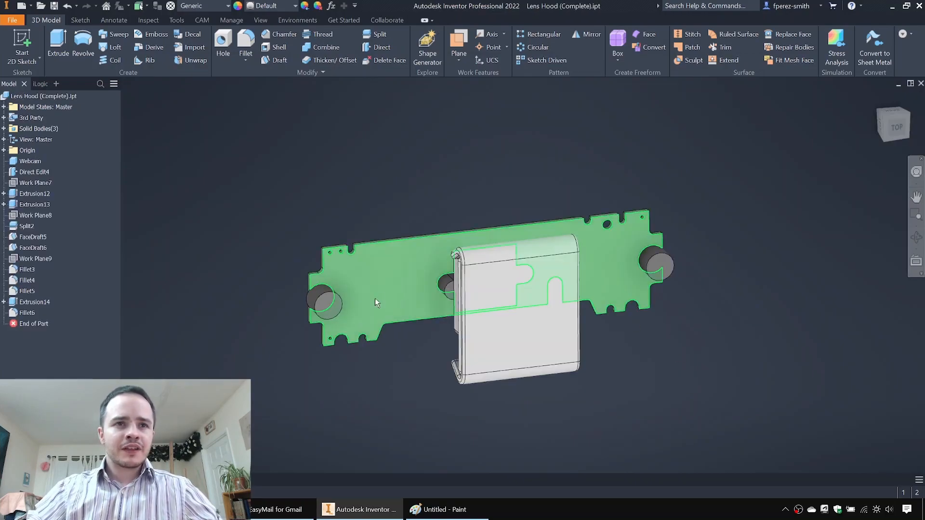
click(390, 286)
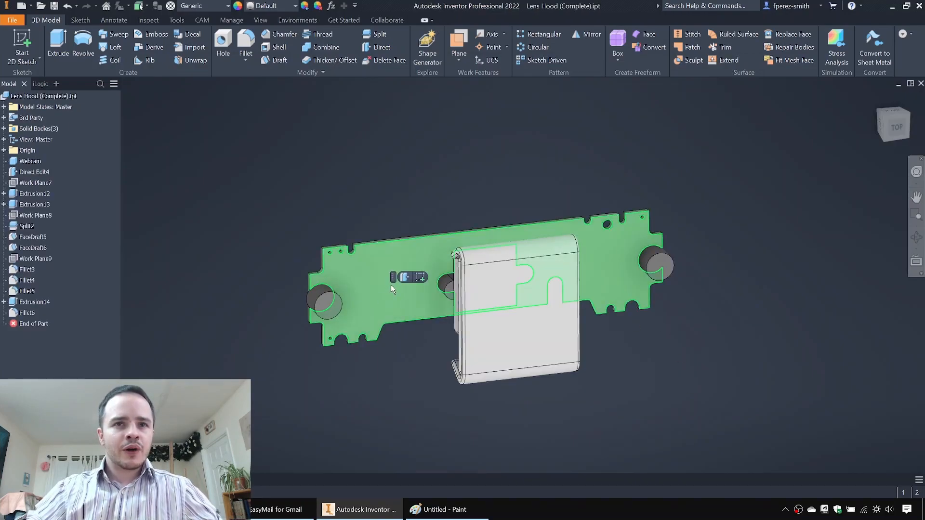
shift+middle_drag(409, 303, 457, 292)
key(F6)
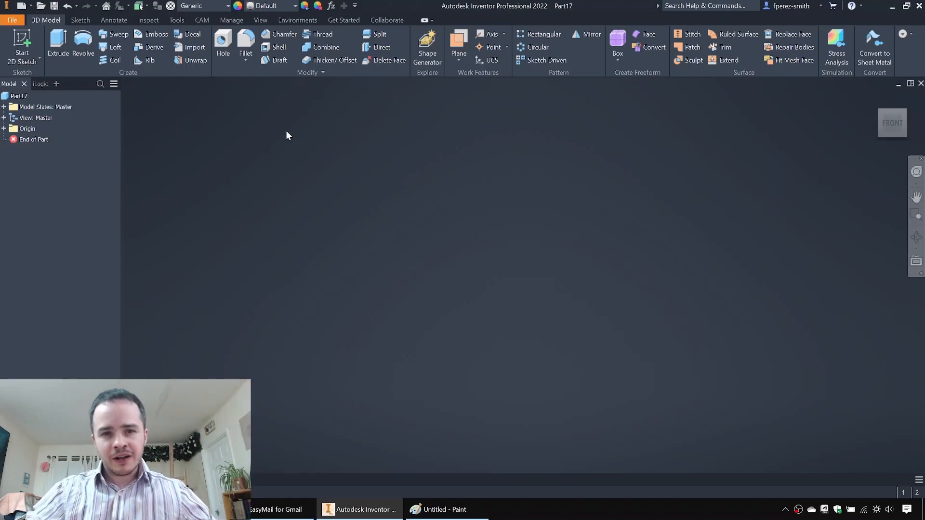
Step: Import the Webcam.stp model from the Models folder into the new part
click(196, 48)
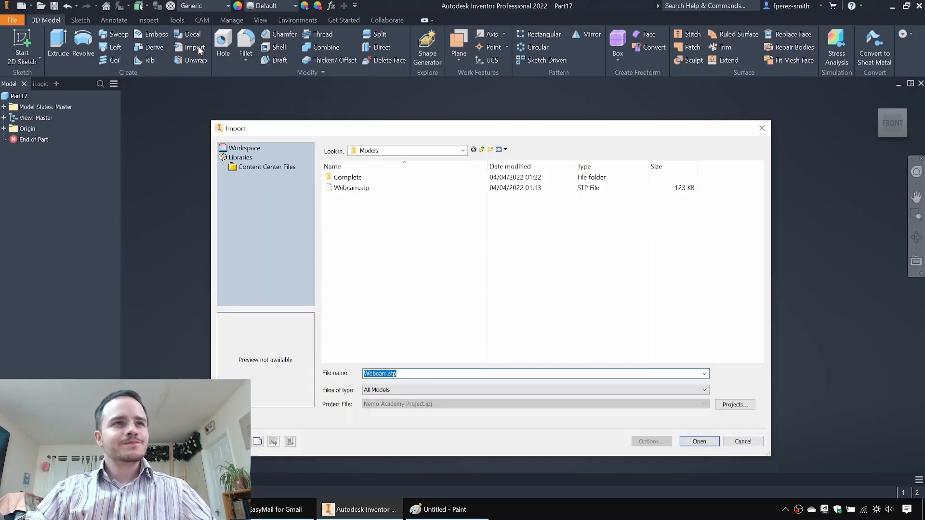
click(378, 189)
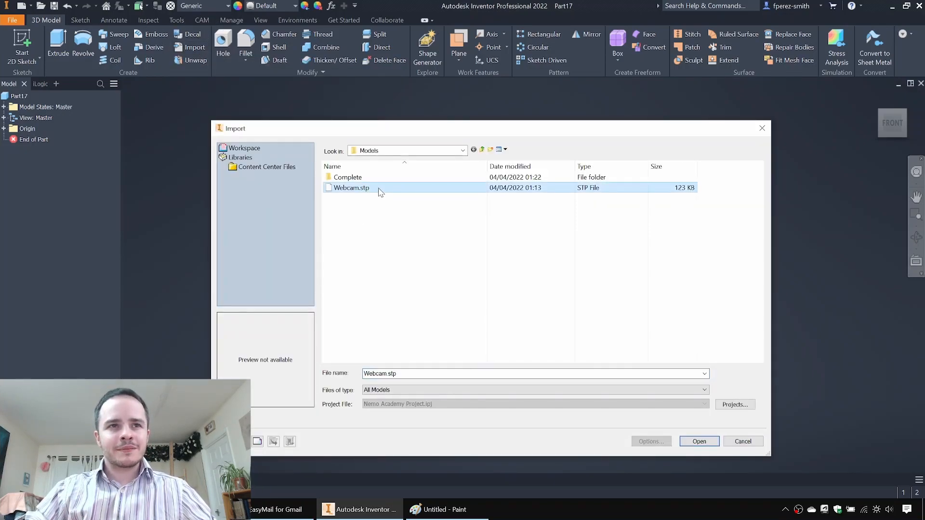
click(703, 442)
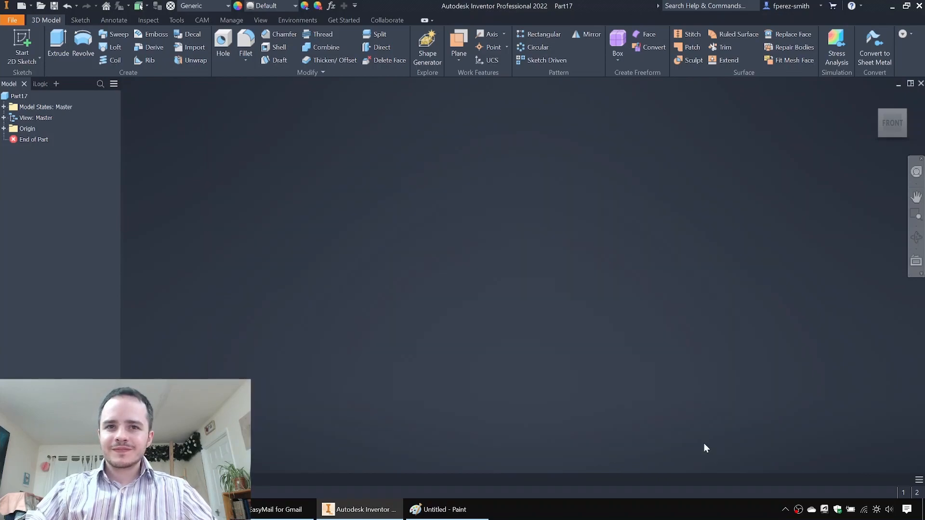
click(290, 414)
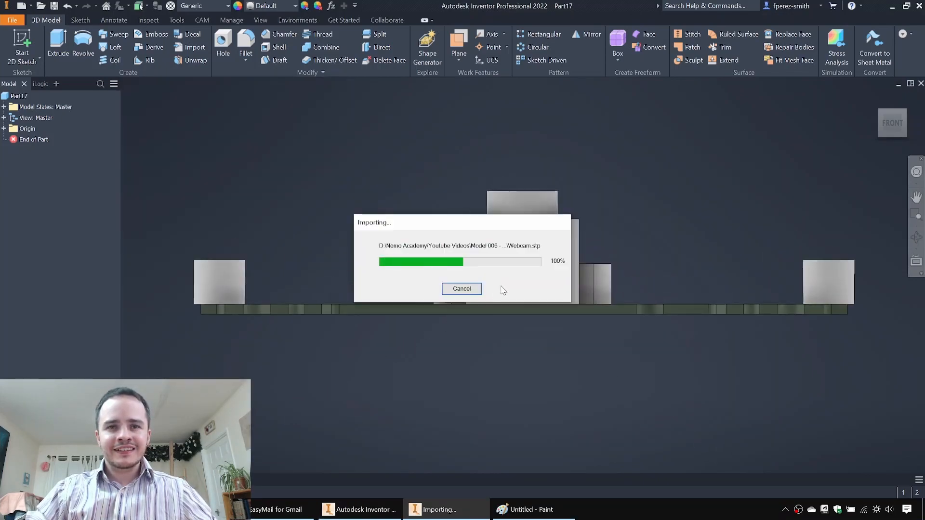
shift+middle_drag(543, 151, 620, 212)
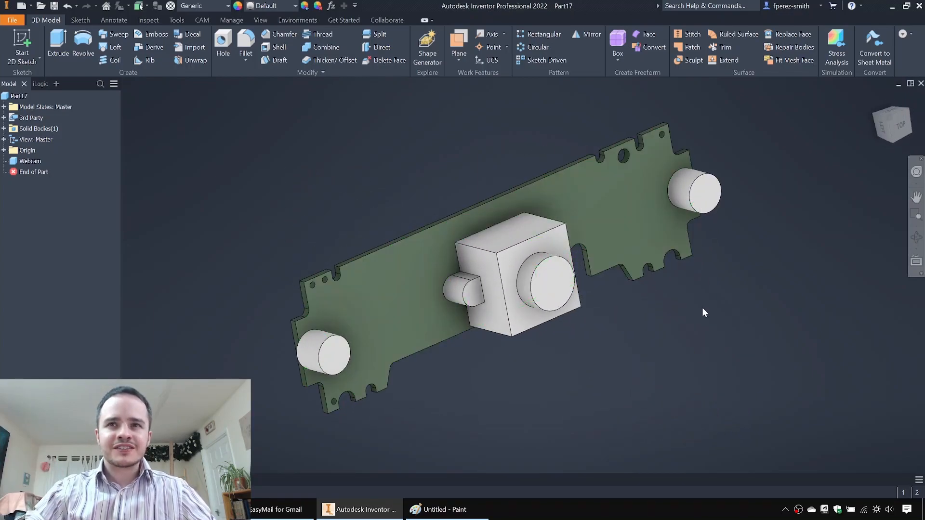
shift+middle_drag(721, 313, 357, 198)
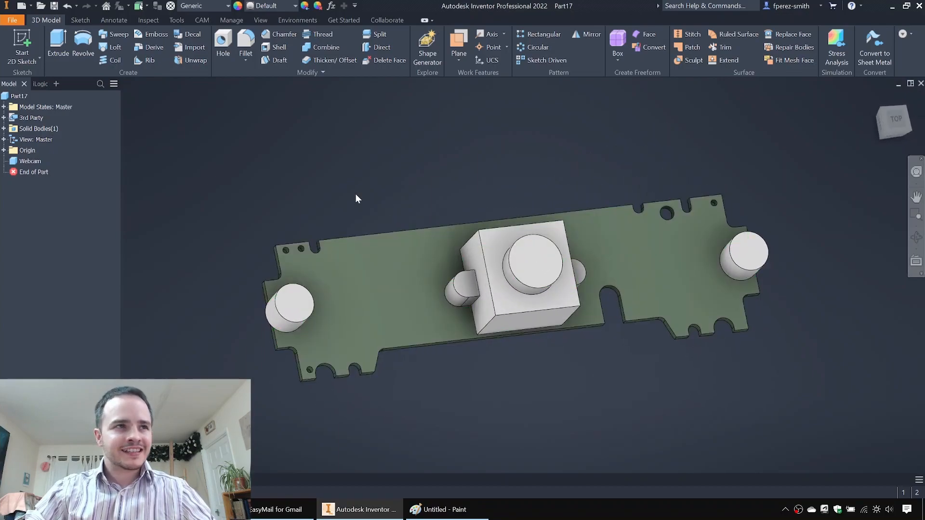
Step: Rename the imported solid body to "Solid1 - Webcam"
click(4, 129)
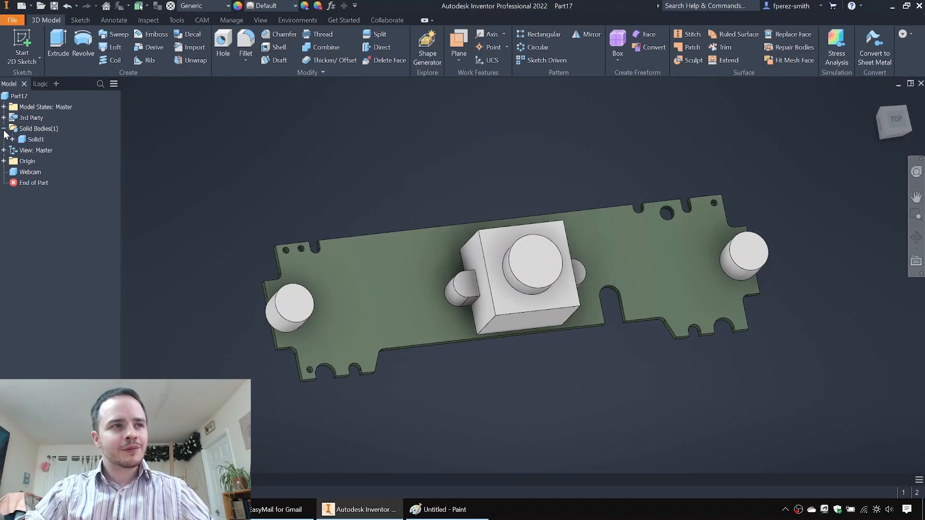
click(39, 140)
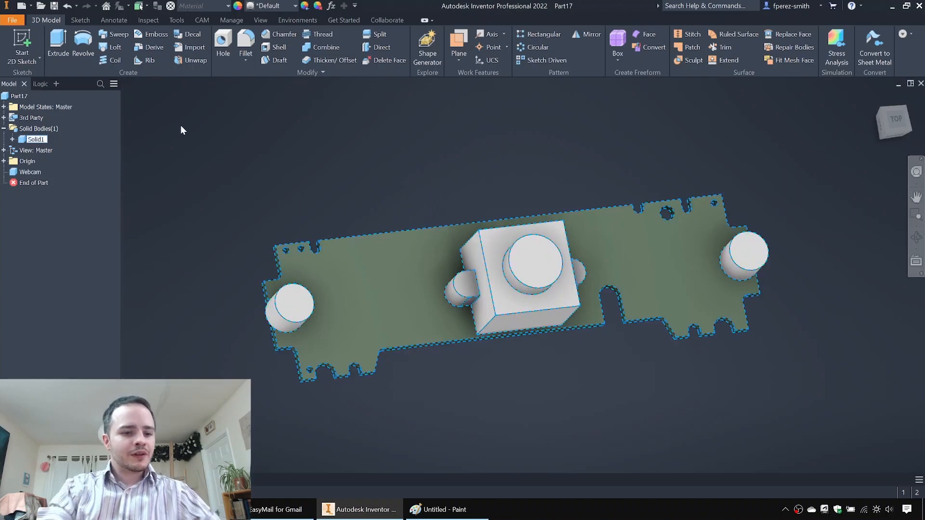
text(- Webcam)
key(Return)
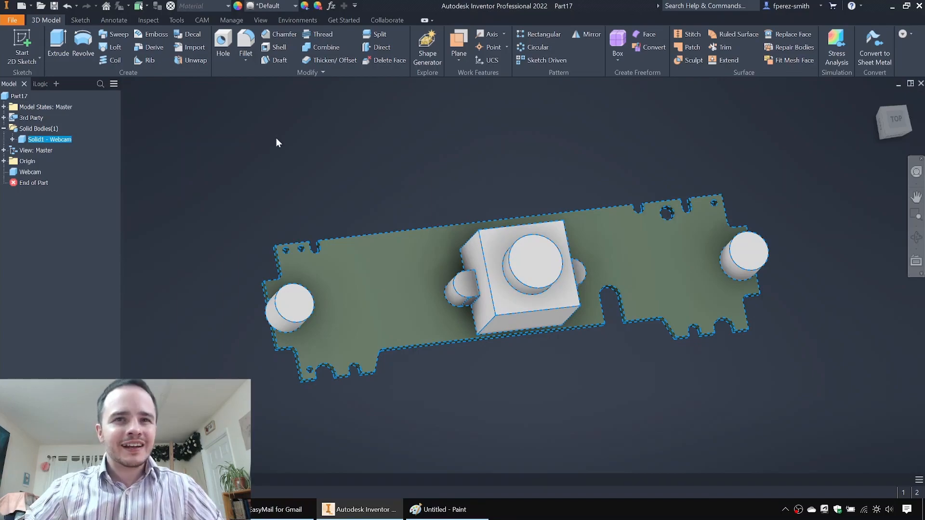
click(505, 173)
Step: Create a work plane at 0 mm offset from the top face of the rounded tab on the camera block's left side
shift+middle_drag(537, 176, 548, 151)
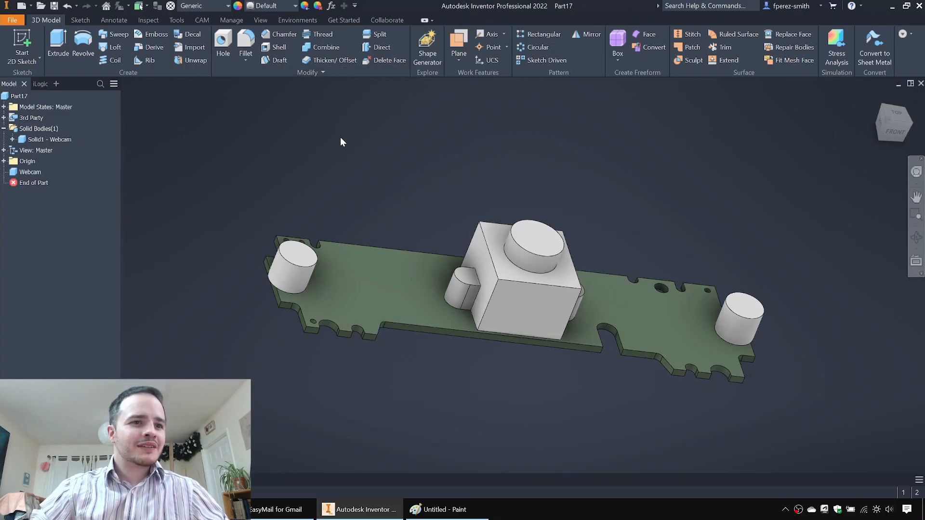
click(458, 58)
click(507, 103)
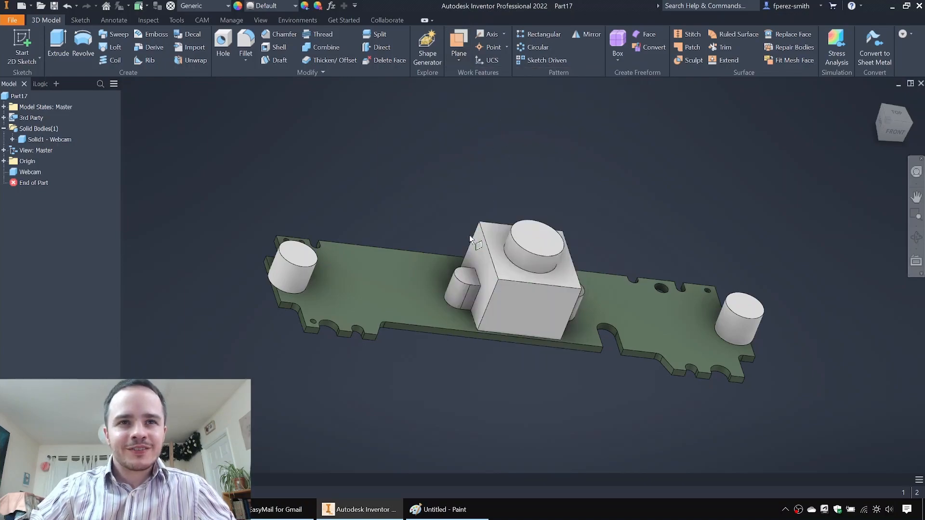
click(465, 275)
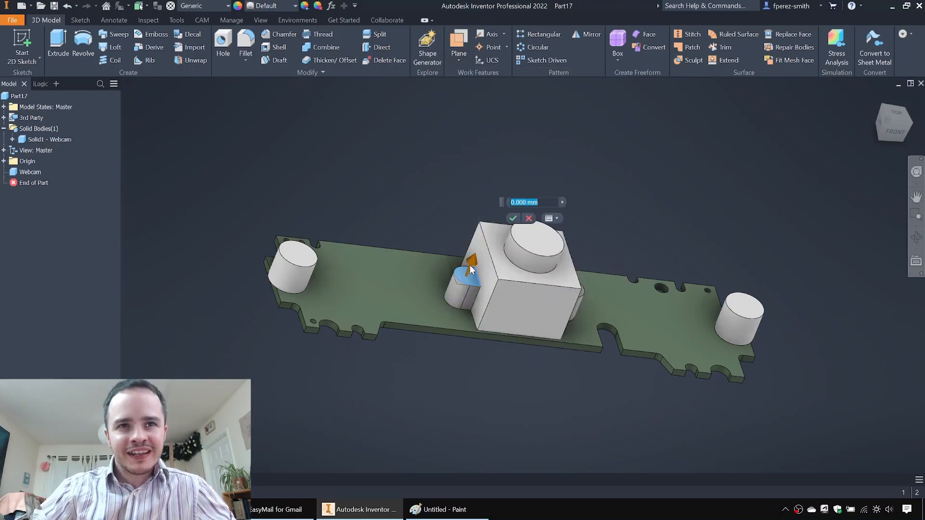
key(Return)
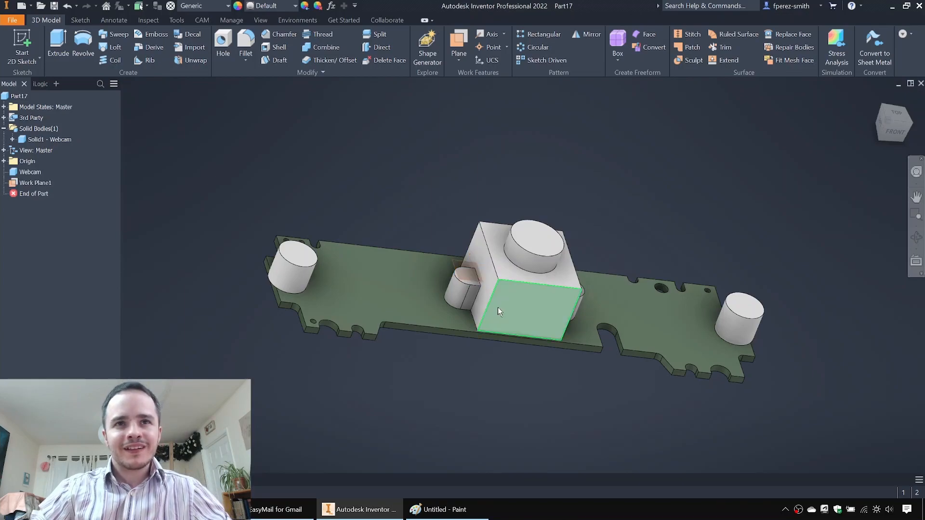
Step: Start a 2D sketch on the new work plane and project the square camera block's outline into it
shift+middle_drag(477, 171, 467, 185)
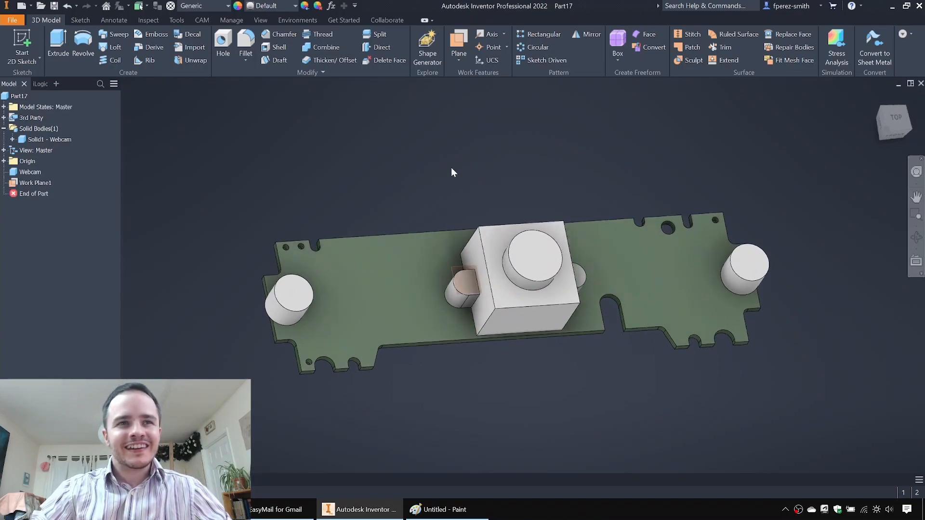
click(24, 46)
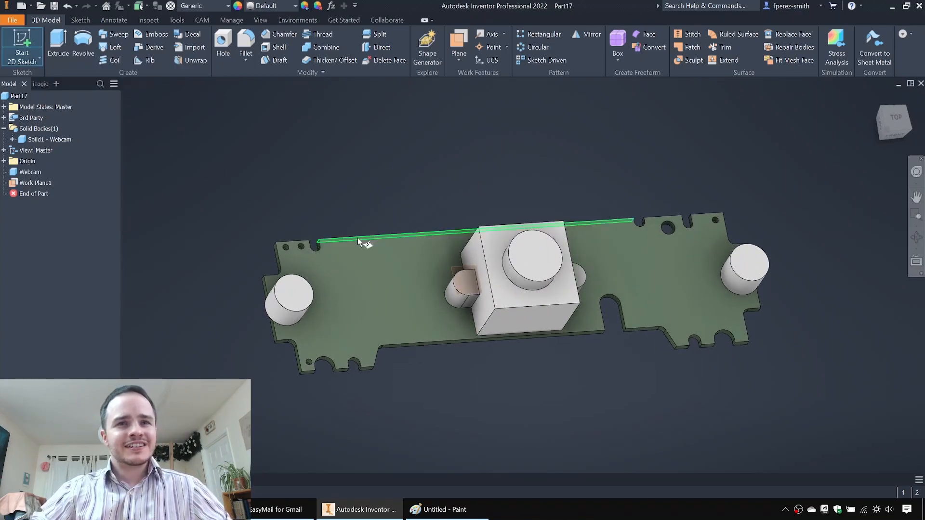
click(464, 273)
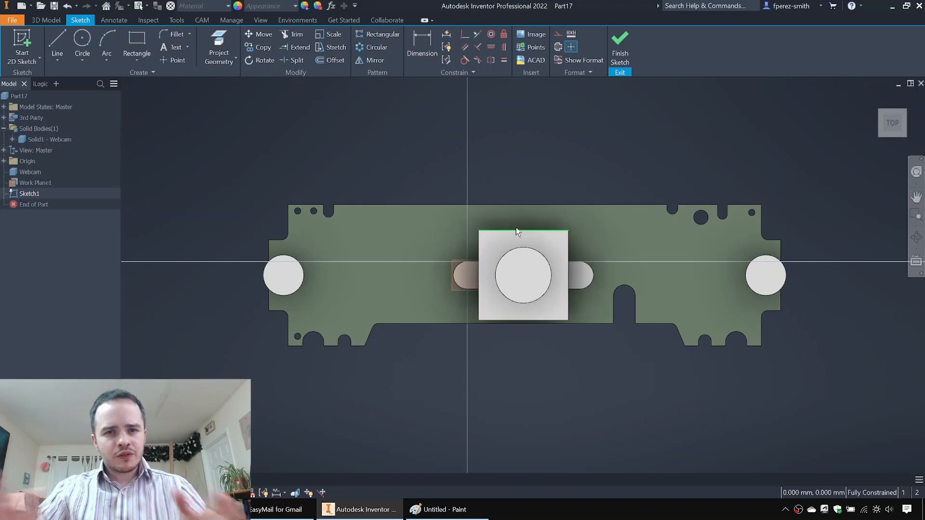
mouse_move(515, 228)
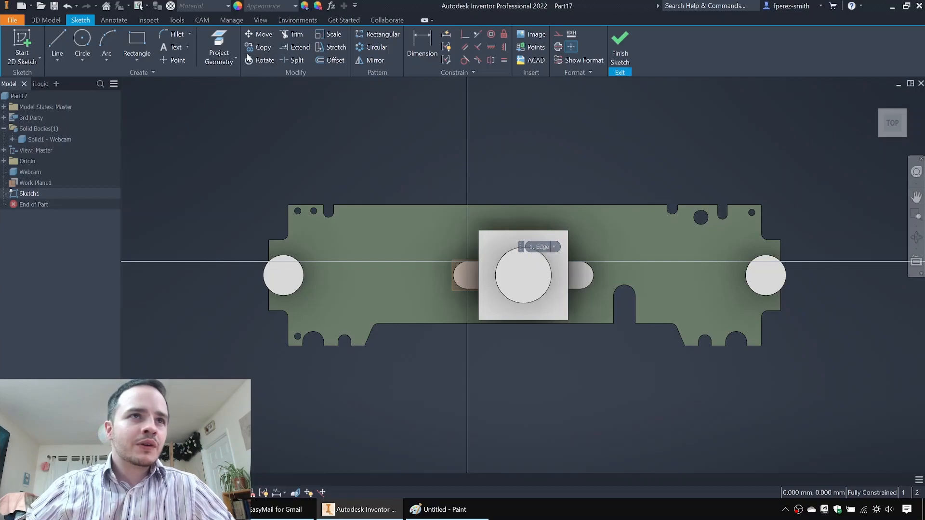
click(328, 60)
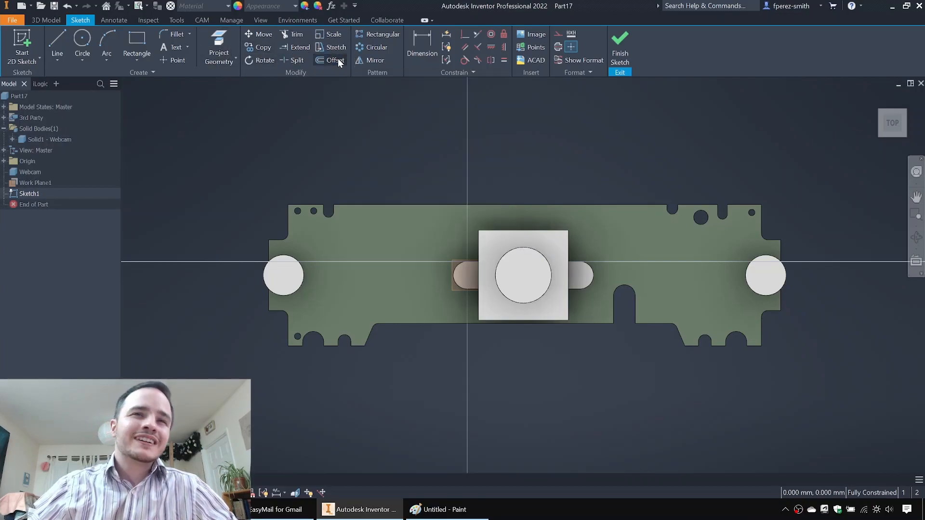
click(230, 46)
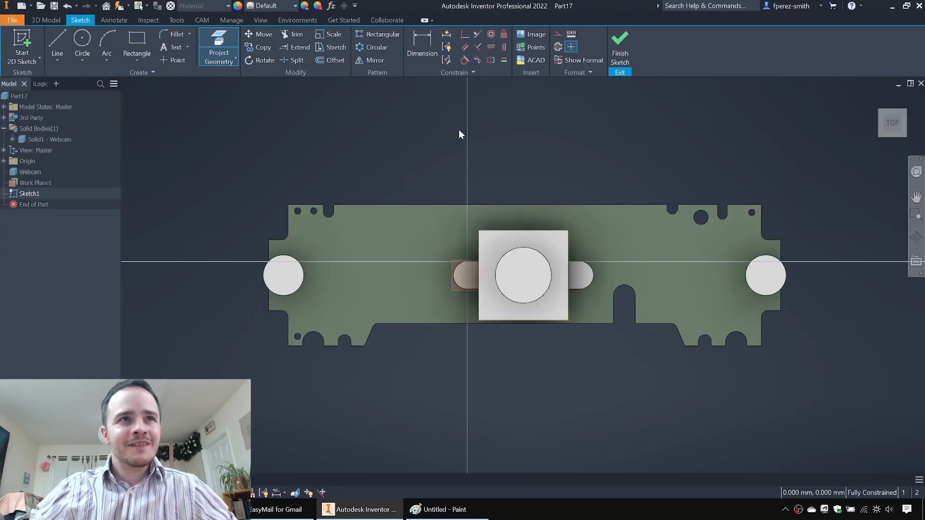
key(Escape)
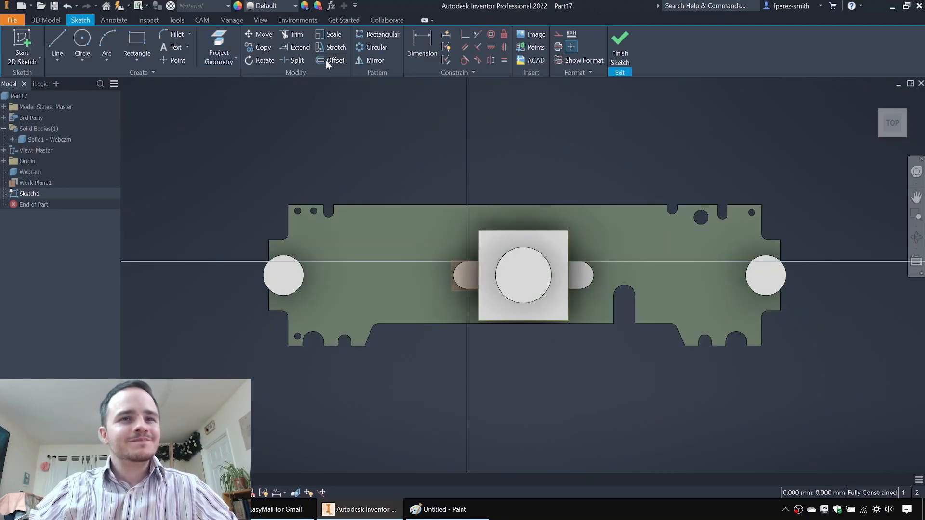
Step: Offset the camera block's square outline outward by 0.25 mm
click(557, 237)
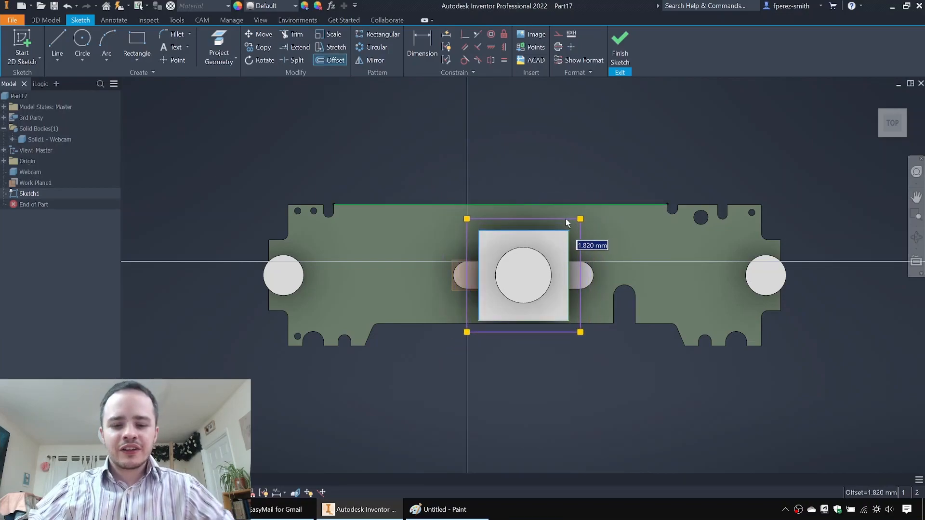
text(0.25)
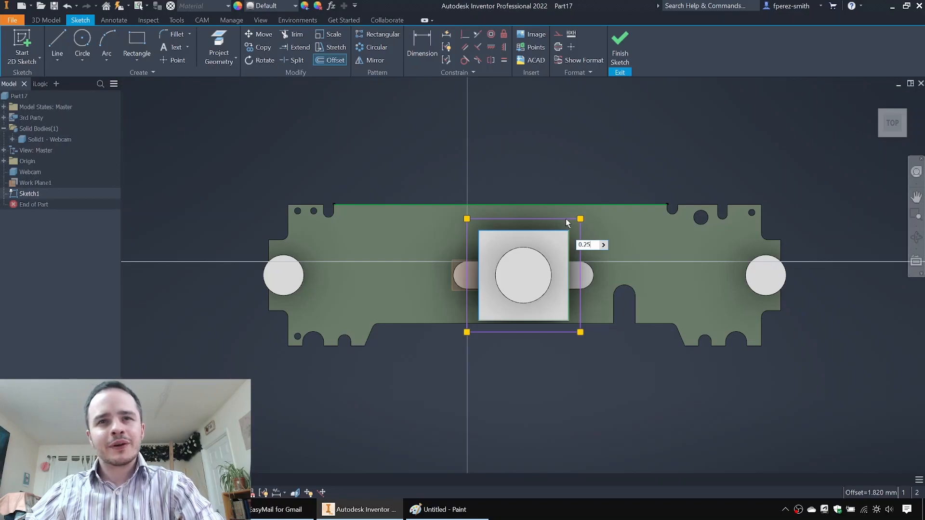
key(Return)
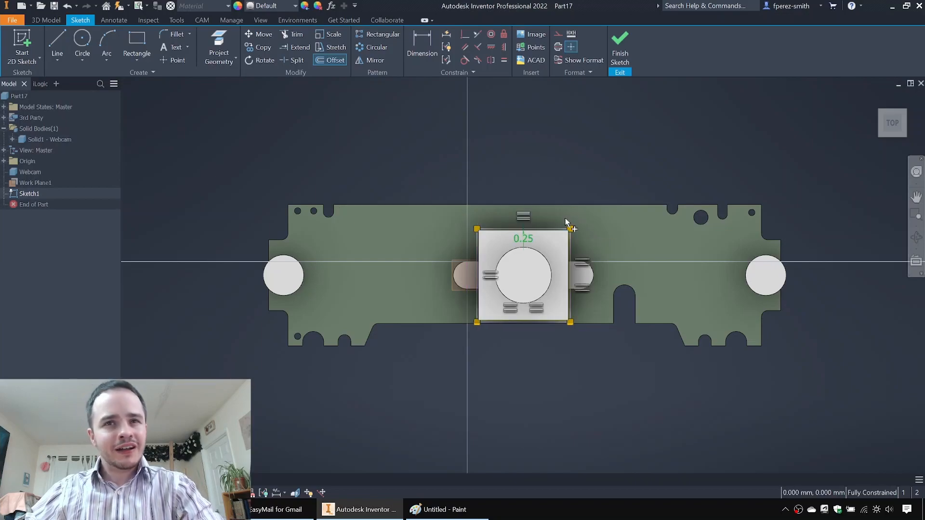
click(538, 232)
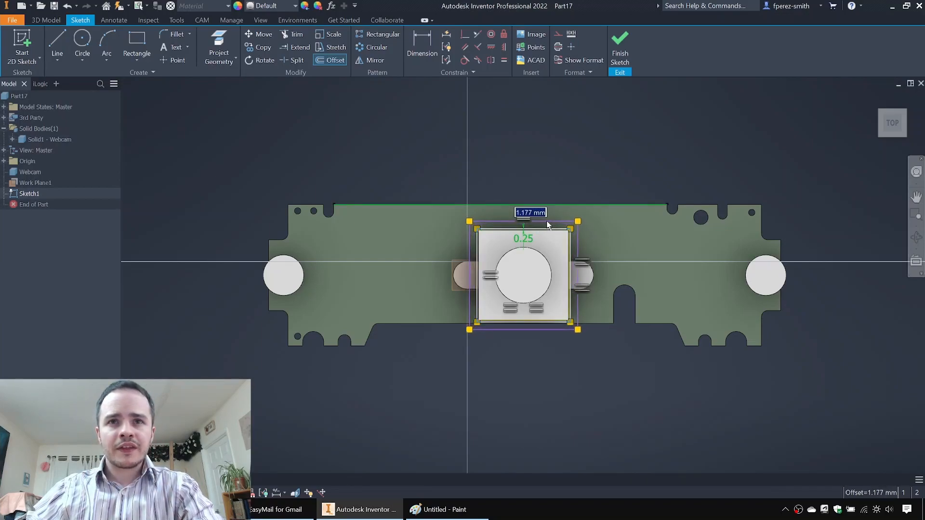
key(Escape)
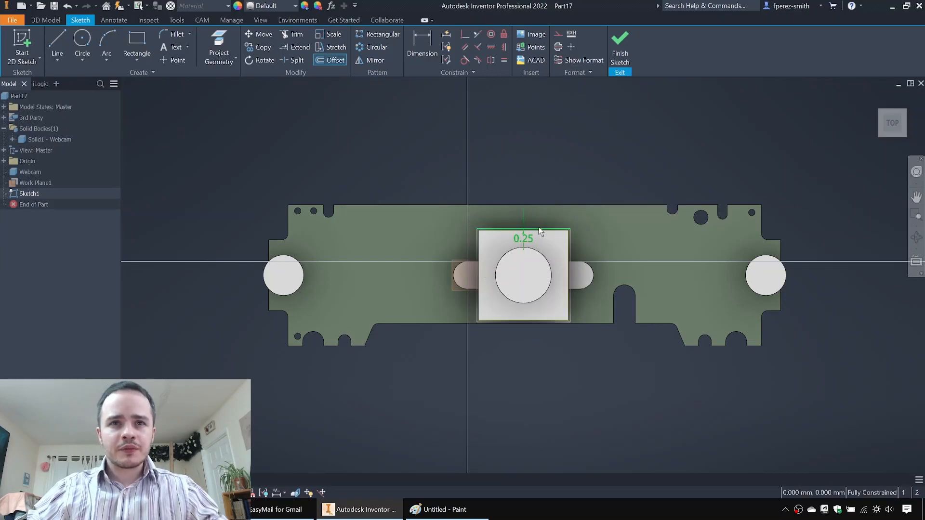
Step: Offset the 0.25 mm clearance square outward by 2 mm and finish the sketch
scroll(541, 228, up, 5)
middle_drag(559, 212, 564, 174)
key(o)
click(567, 194)
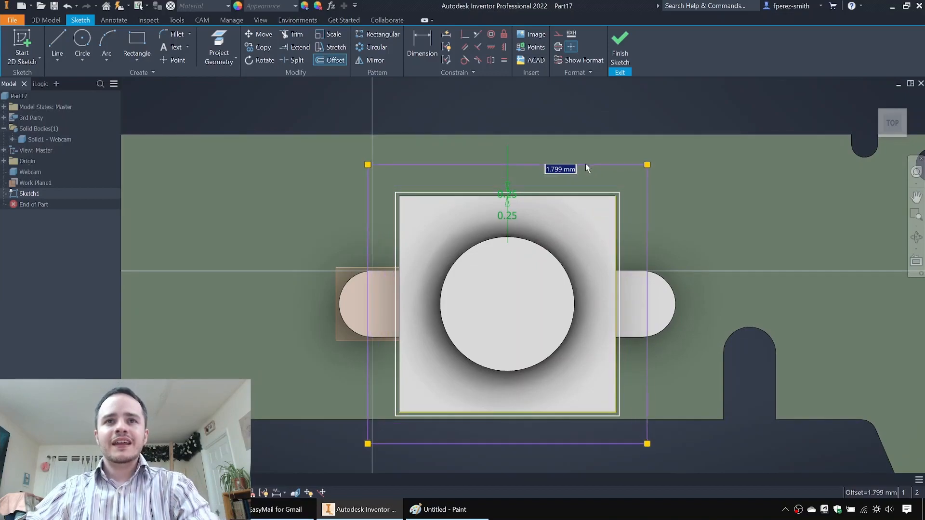
text(2)
key(Return)
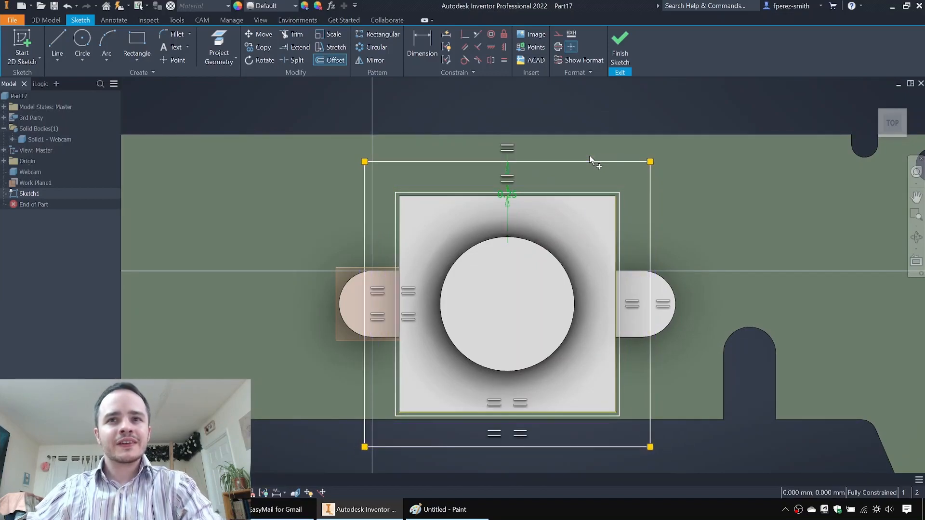
click(621, 46)
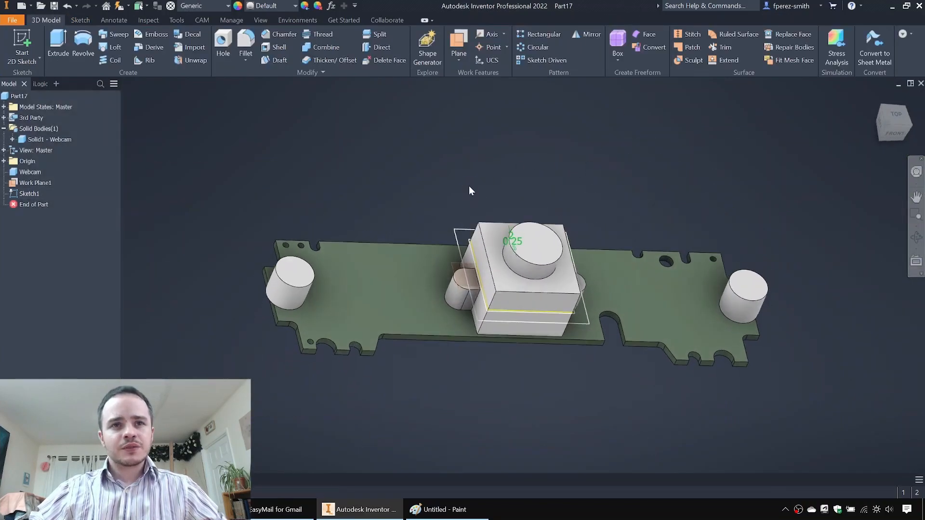
Step: Extrude the 2 mm wall profile around the camera block up to the top face of the round lens
key(e)
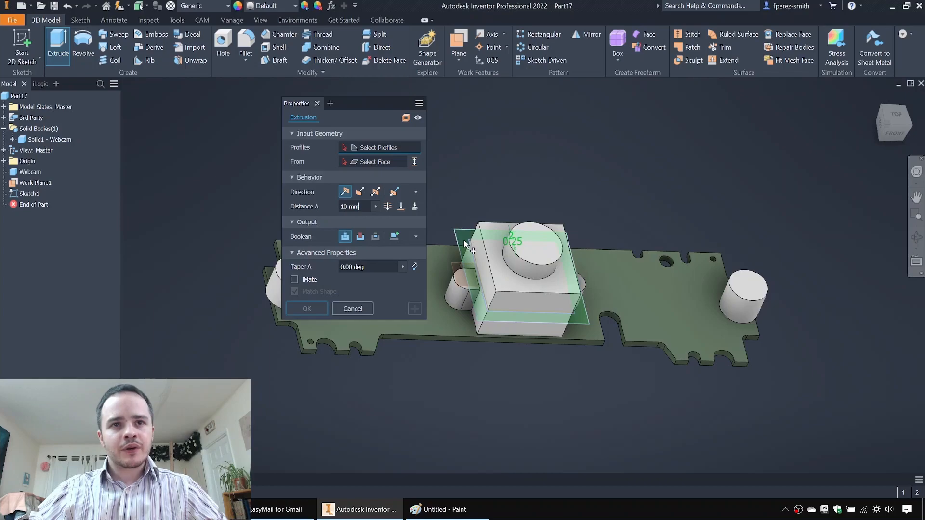
click(465, 244)
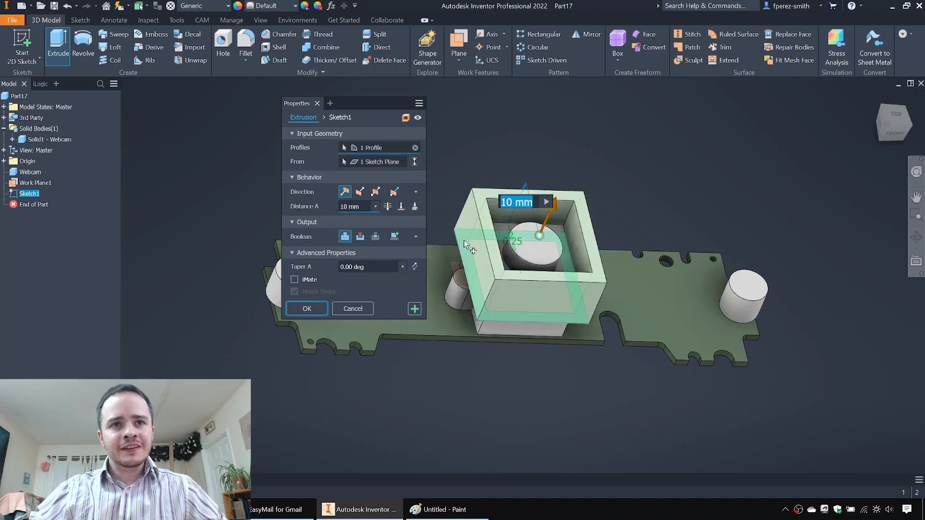
click(401, 208)
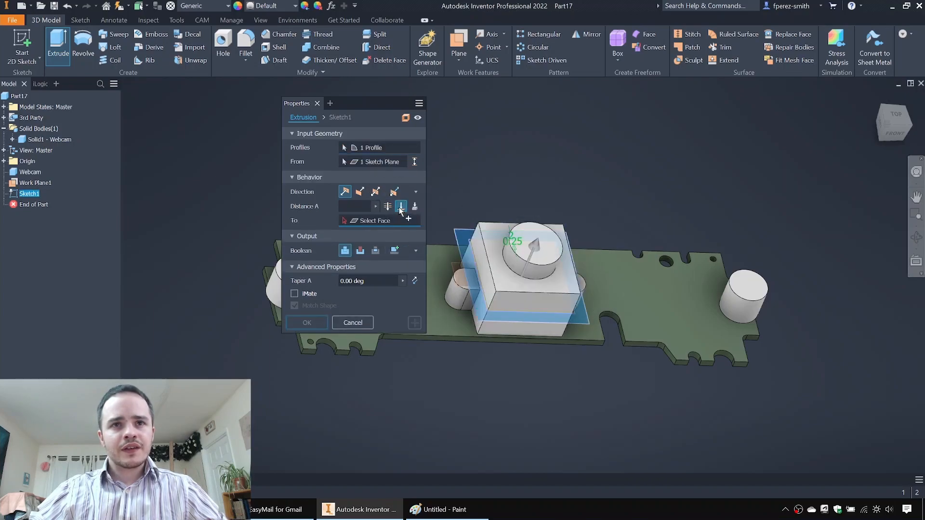
click(529, 236)
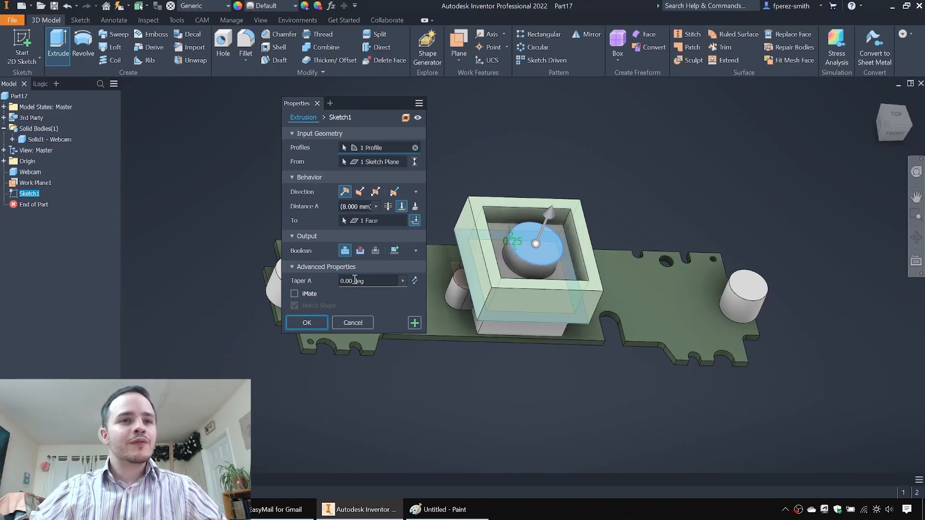
Step: Output the wall extrusion as a new solid body named "Solid2 - Lens Hood" and finish it
click(395, 250)
double_click(380, 266)
click(380, 267)
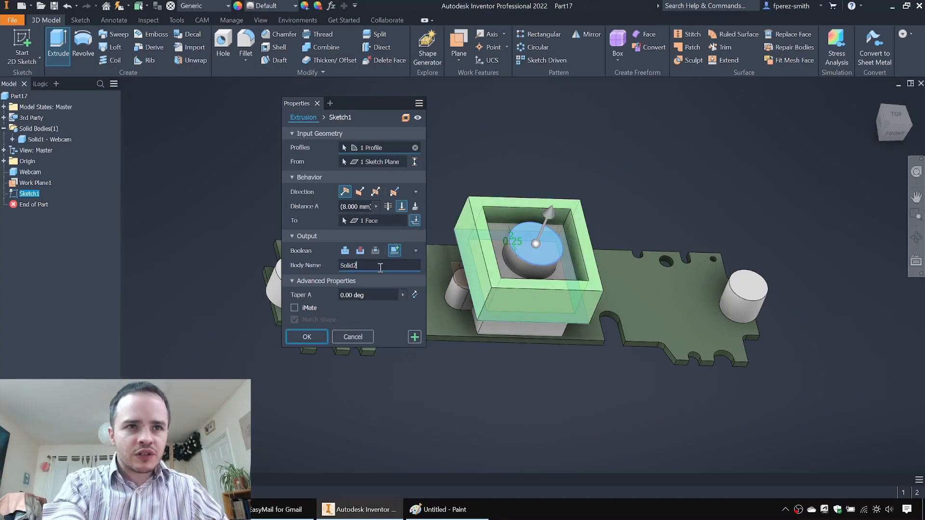
text(- Lens Hood)
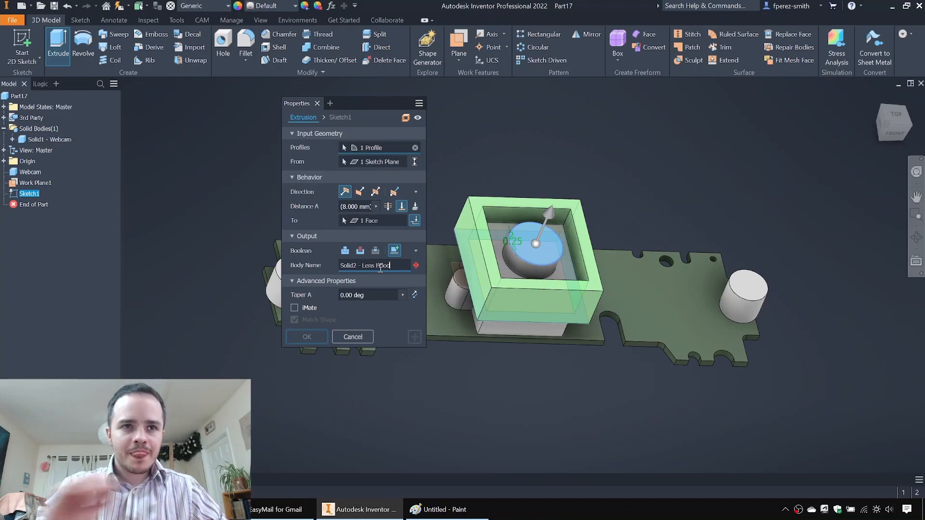
key(Return)
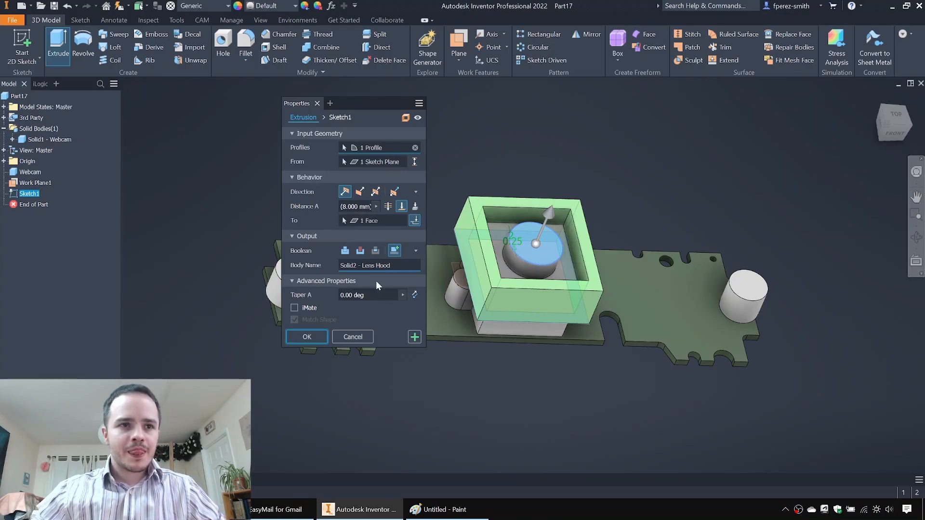
click(311, 335)
Step: Hide the work plane used for the hood's wall sketch
shift+middle_drag(532, 154, 512, 132)
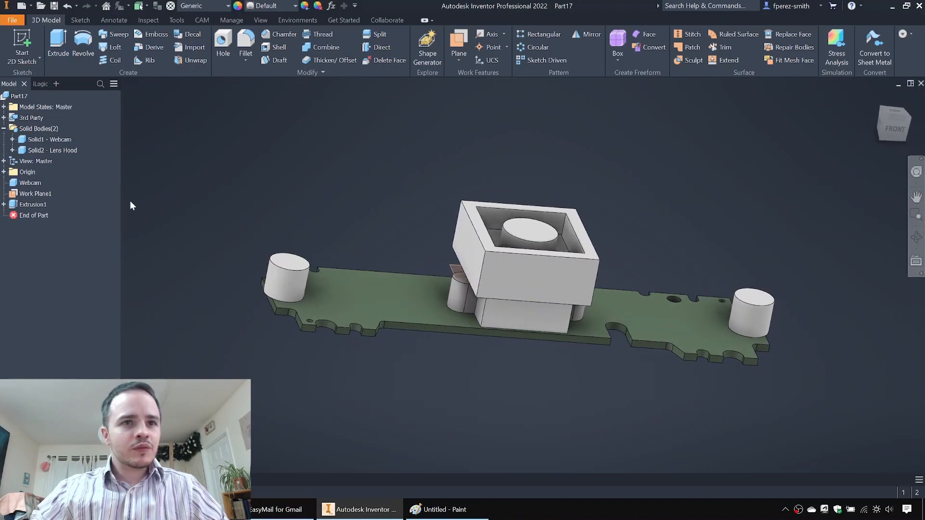
right_click(39, 193)
key(v)
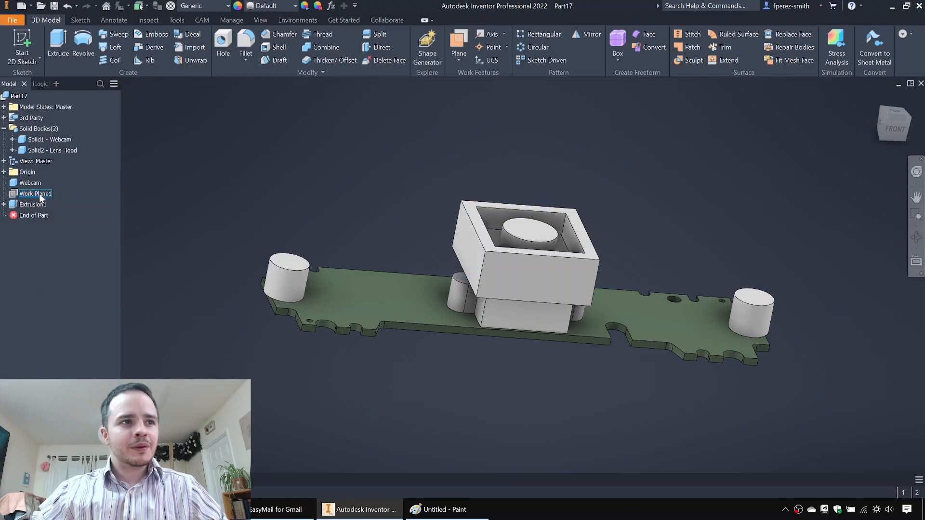
shift+middle_drag(453, 197, 440, 163)
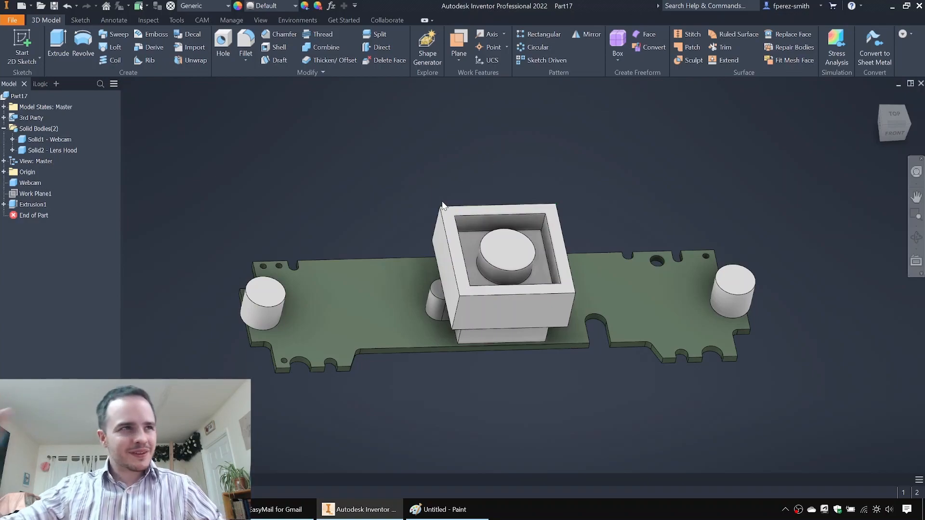
Step: Start a 2D sketch on the hood's top rim, project the rim's inner and outer outlines, and finish the sketch
key(s)
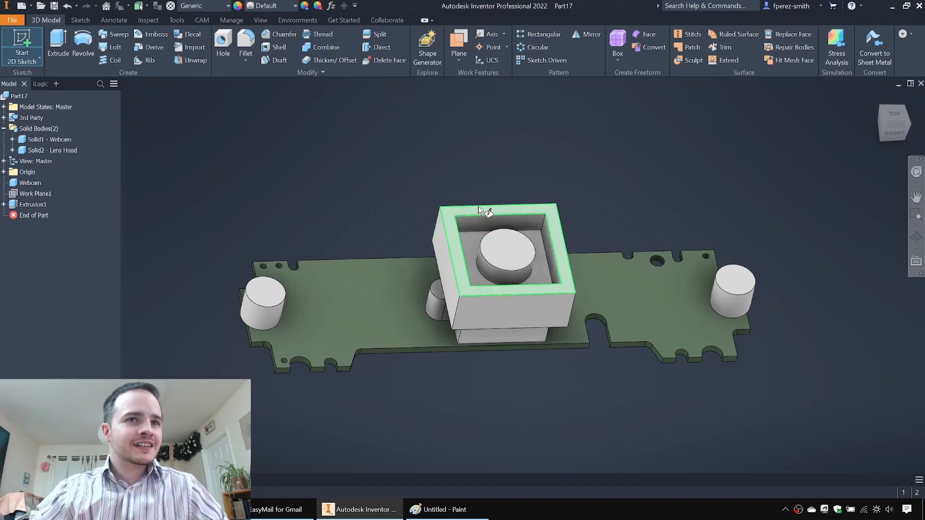
click(470, 208)
click(219, 48)
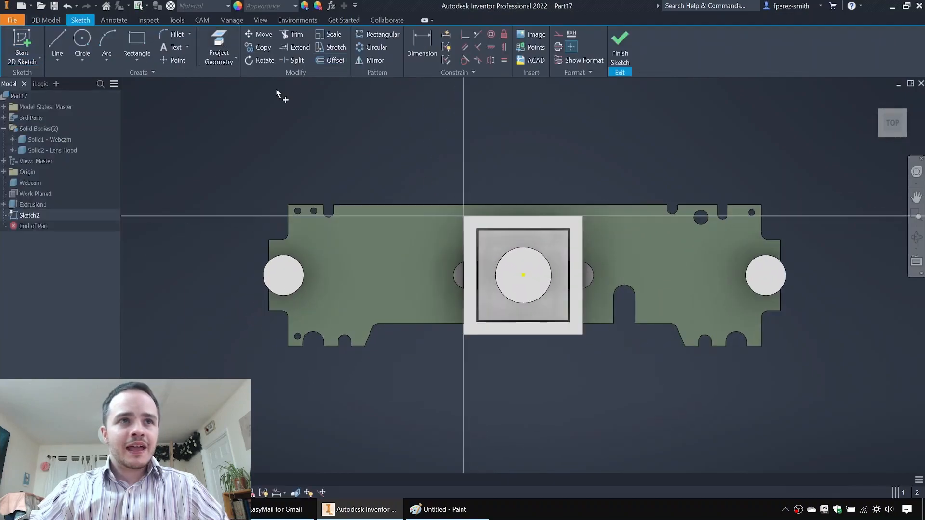
click(492, 223)
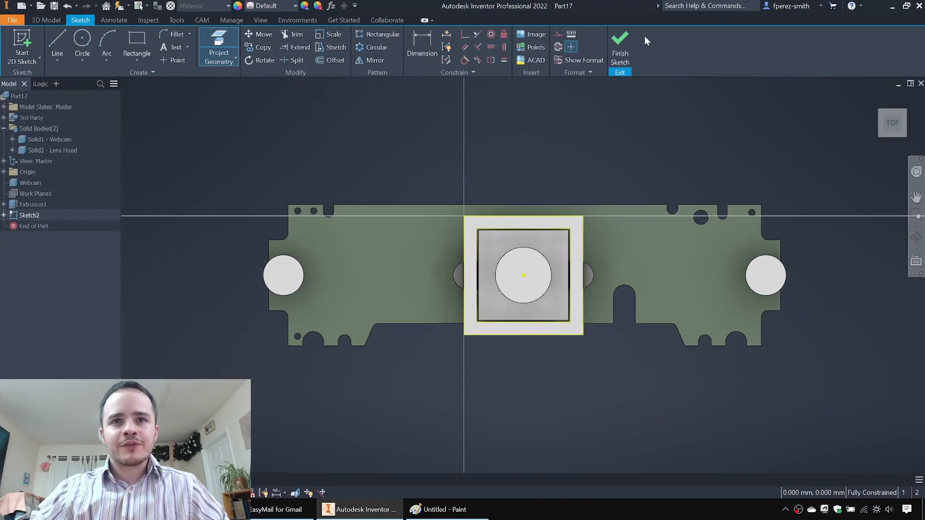
click(620, 48)
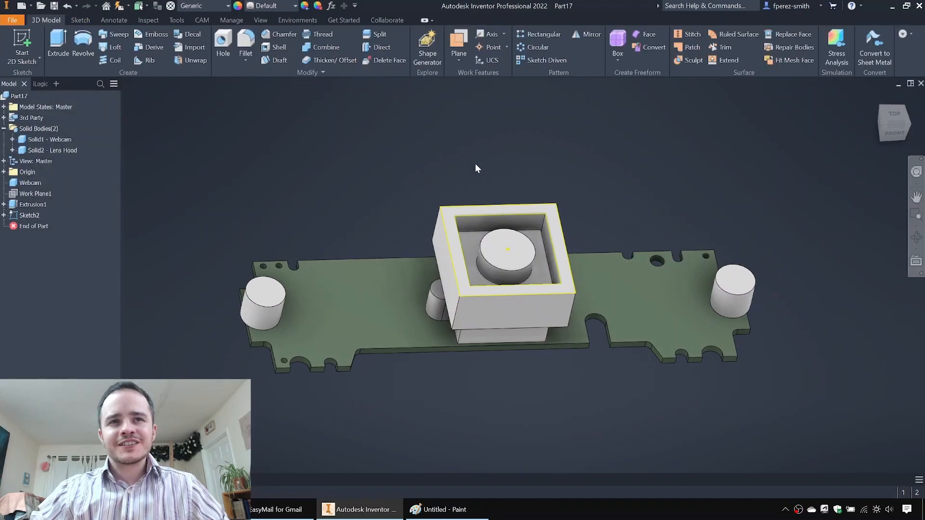
Step: Extrude the projected rim profile 8 mm upward as a new solid body
key(e)
scroll(579, 199, up, 2)
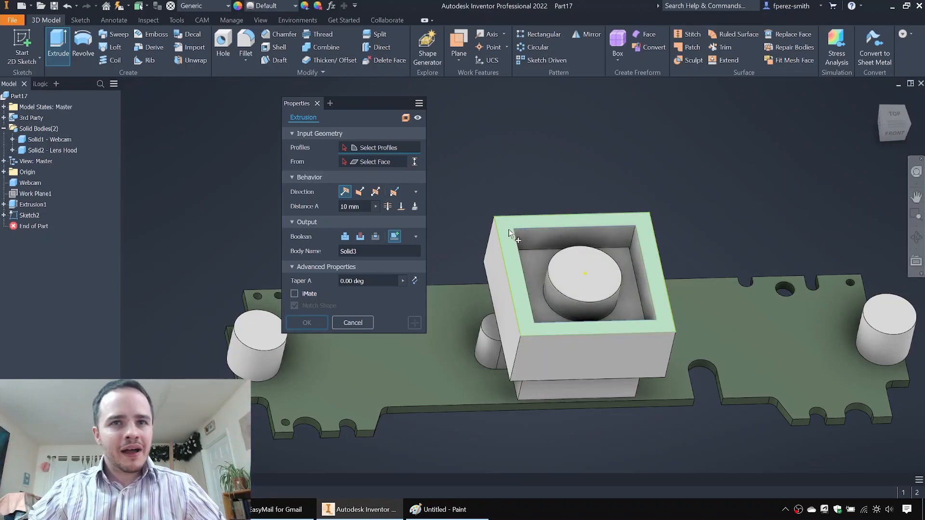
click(510, 234)
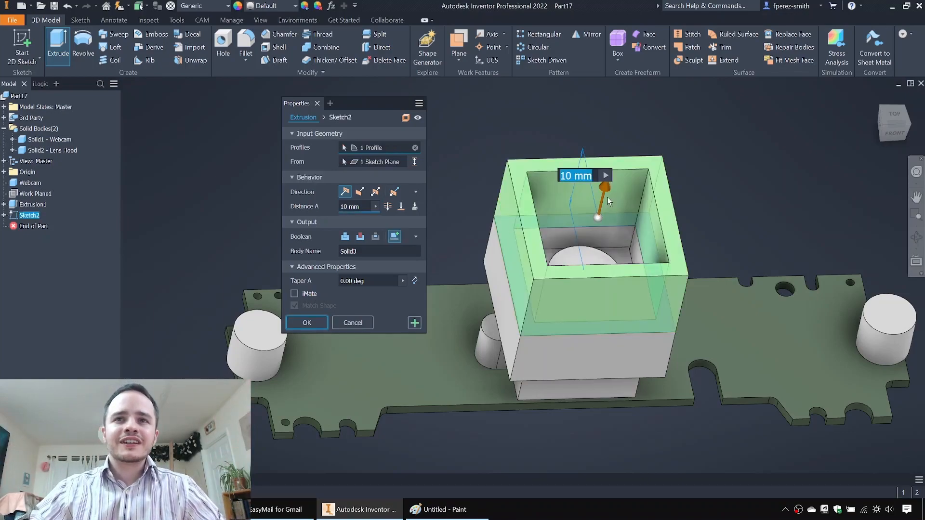
drag(605, 191, 598, 218)
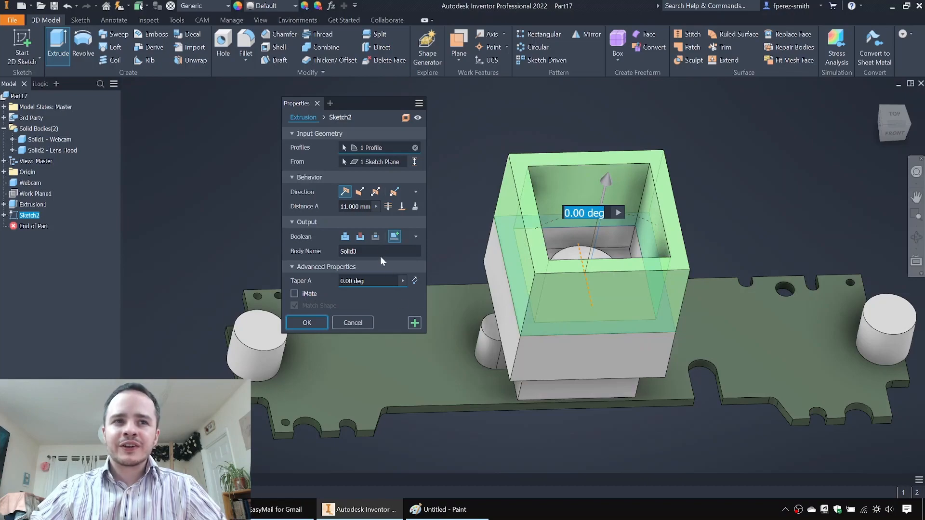
click(347, 207)
text(8000)
text(.)
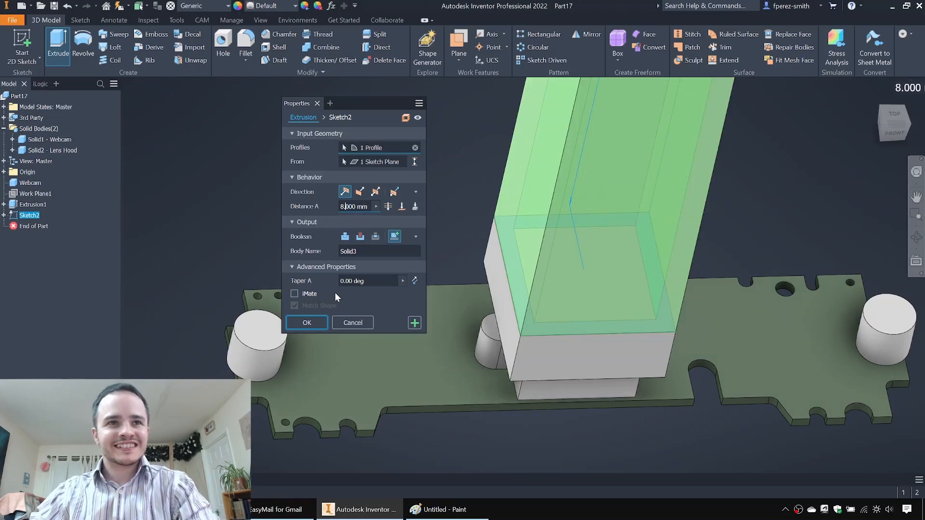
click(322, 322)
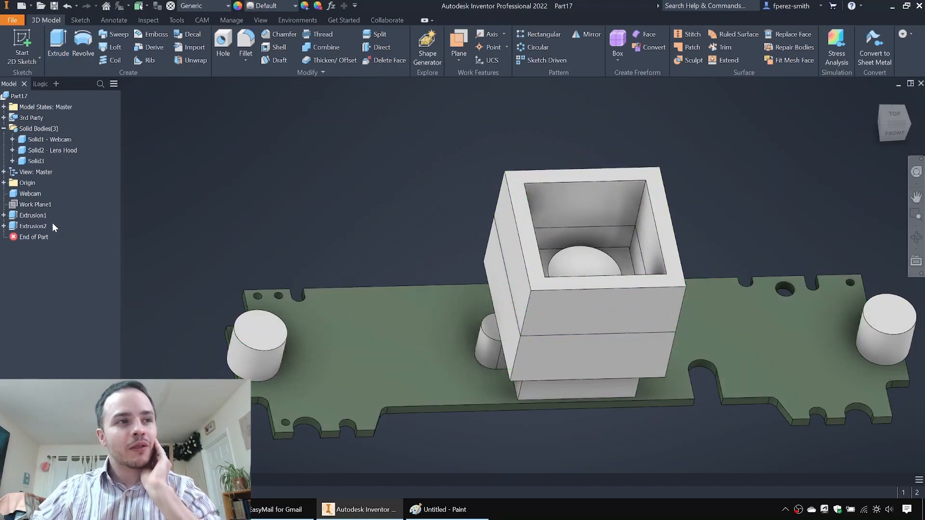
Step: Edit the 8 mm rim extrusion so that it joins the lens hood body instead of forming a new solid
double_click(42, 230)
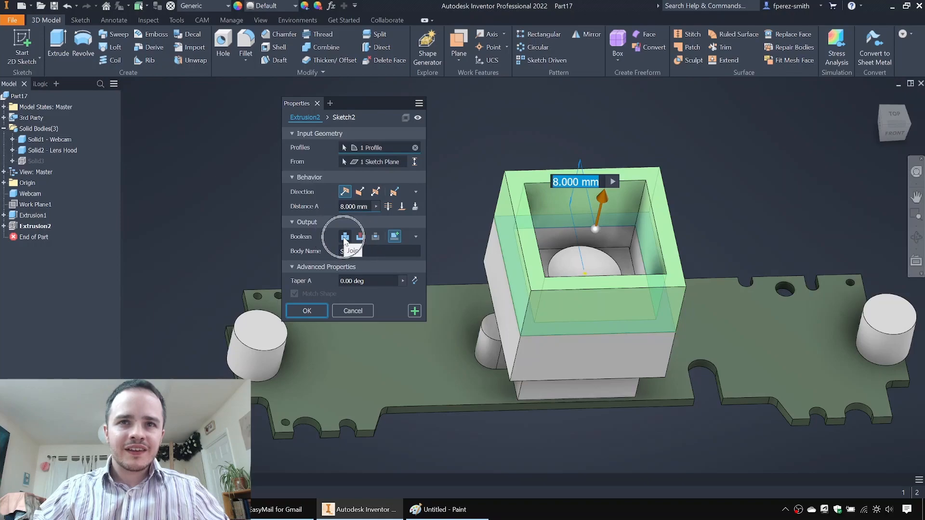
click(345, 238)
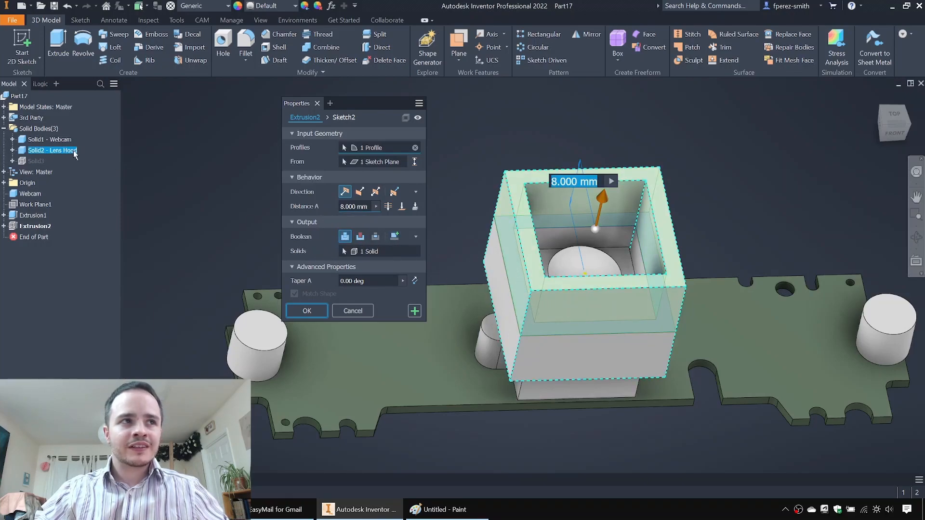
click(307, 311)
shift+middle_drag(445, 120, 478, 141)
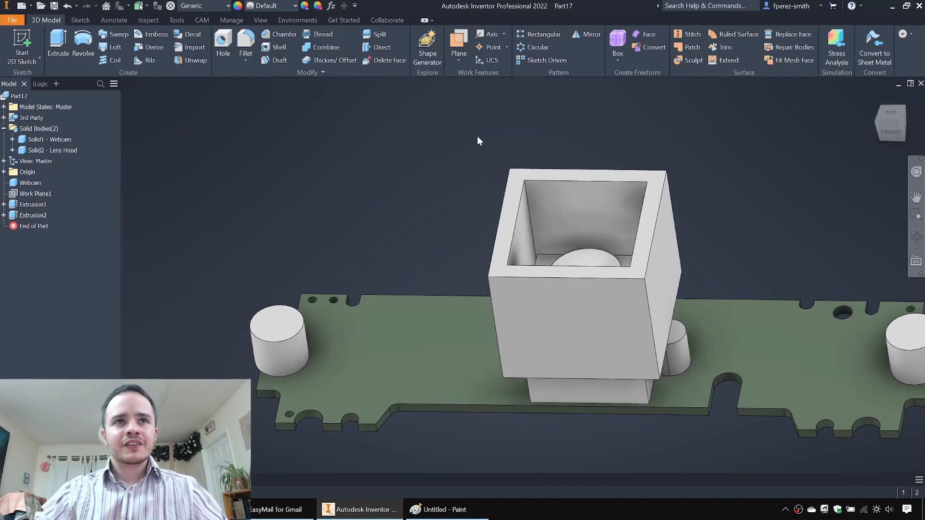
shift+middle_drag(574, 128, 476, 135)
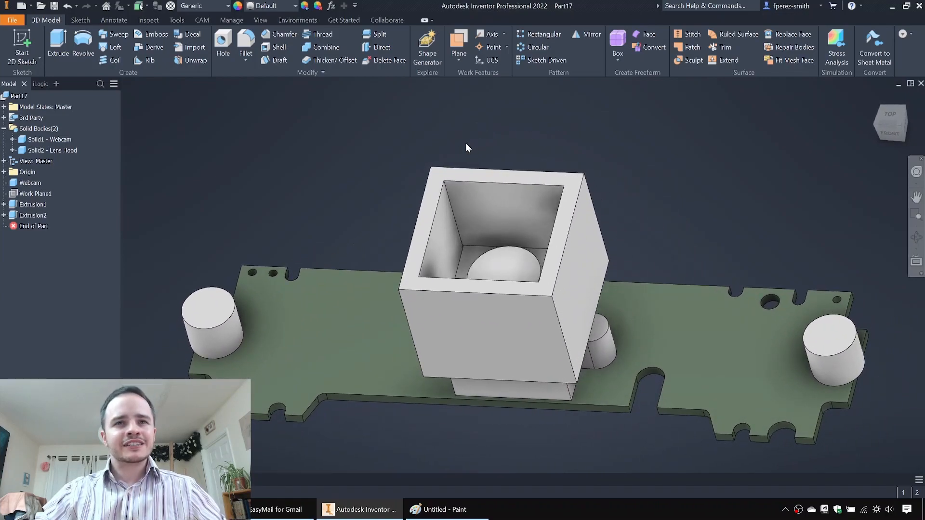
Step: Create a work plane on the top face of the round lens inside the hood, using Offset from Plane
click(463, 58)
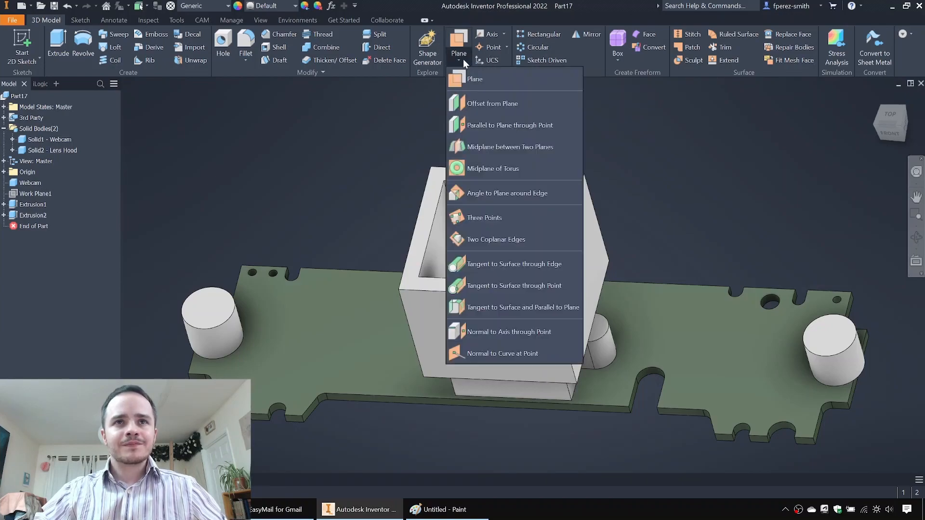
click(498, 105)
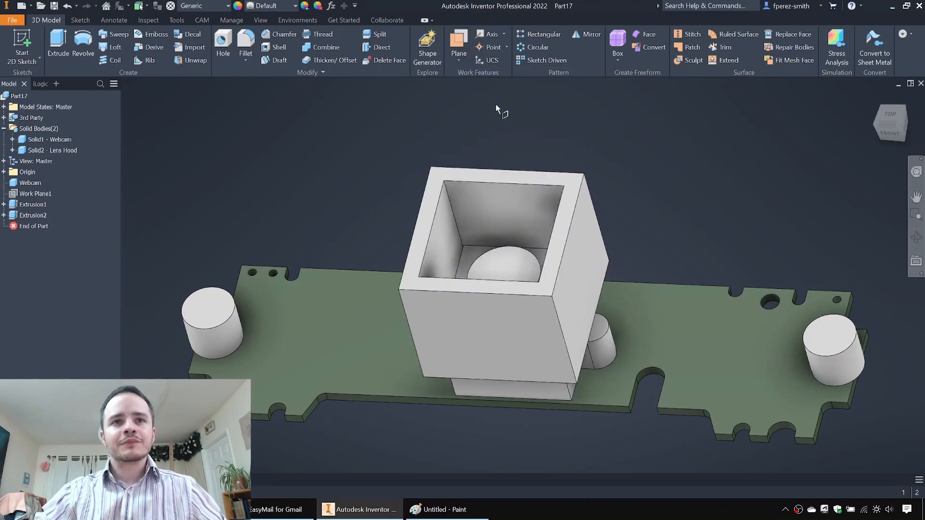
click(490, 269)
key(Return)
shift+middle_drag(526, 100, 521, 118)
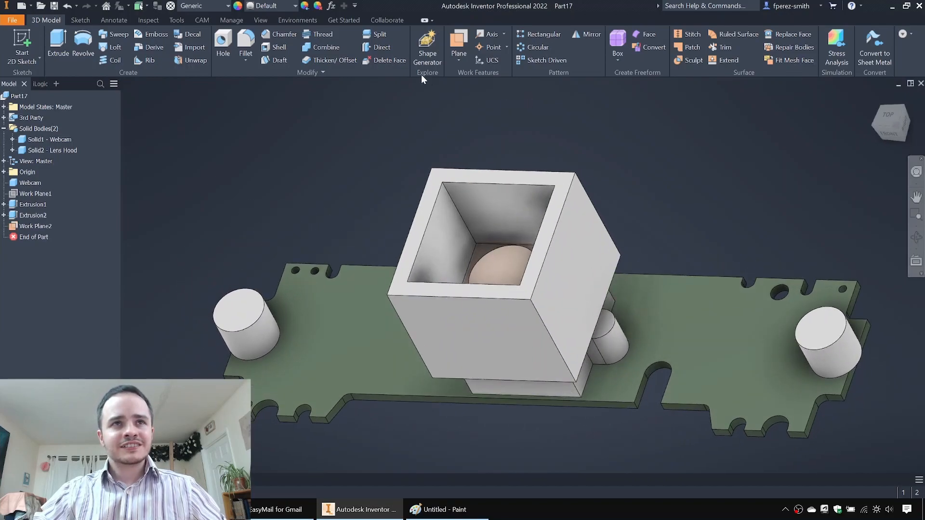
Step: Split all faces of the lens hood body with the work plane at the lens top
click(372, 36)
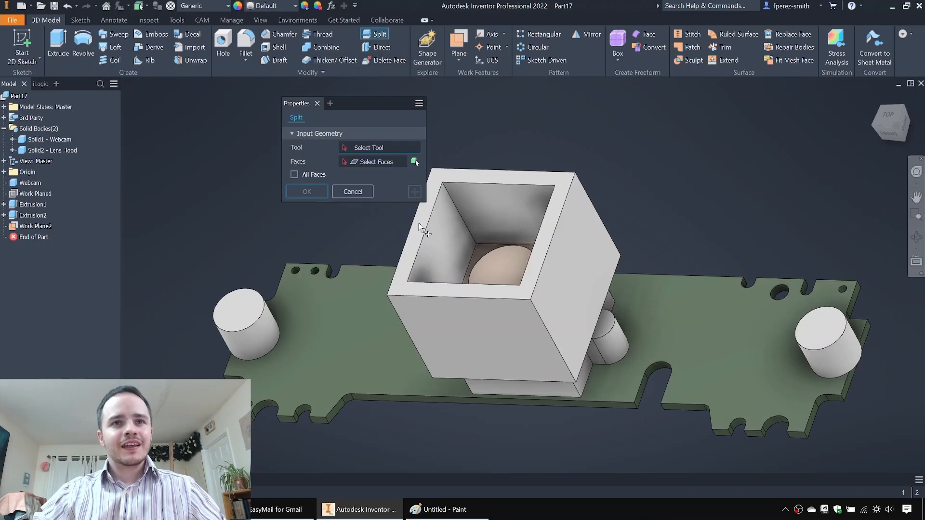
click(489, 240)
shift+middle_drag(489, 240, 397, 183)
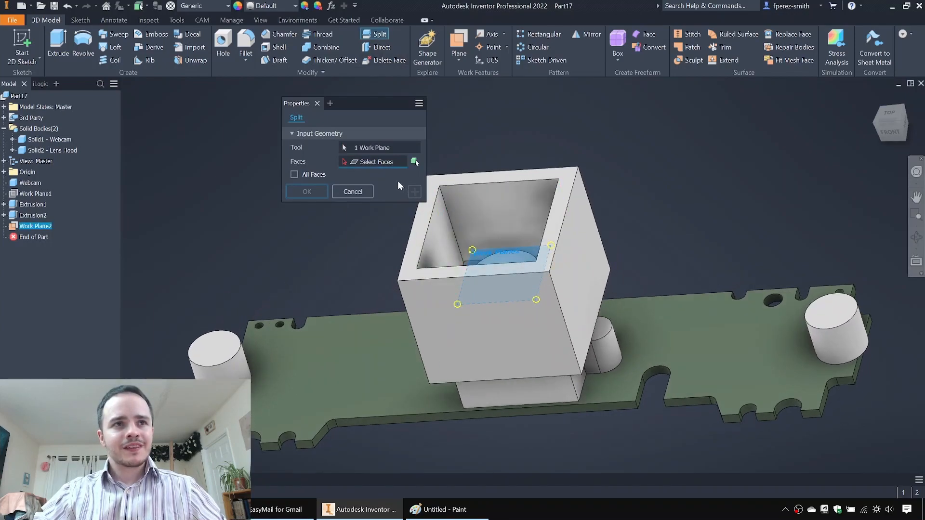
click(310, 176)
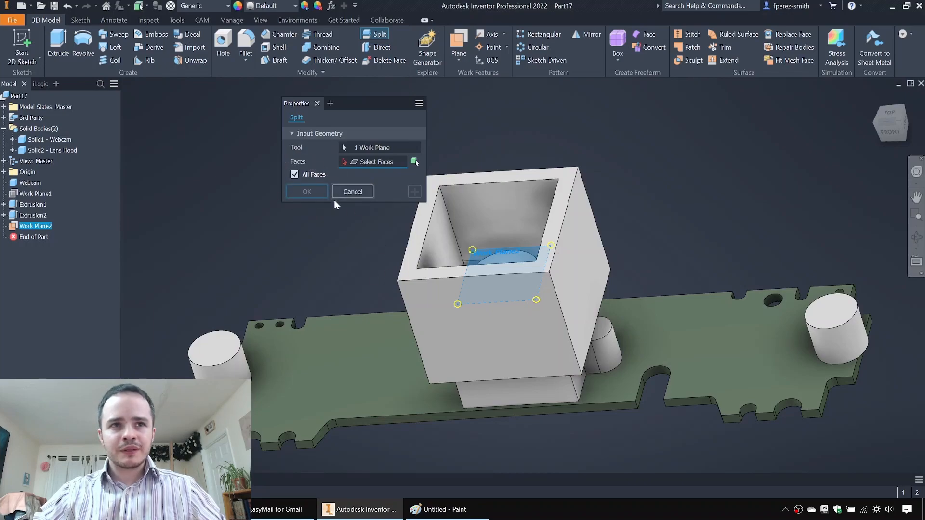
click(572, 203)
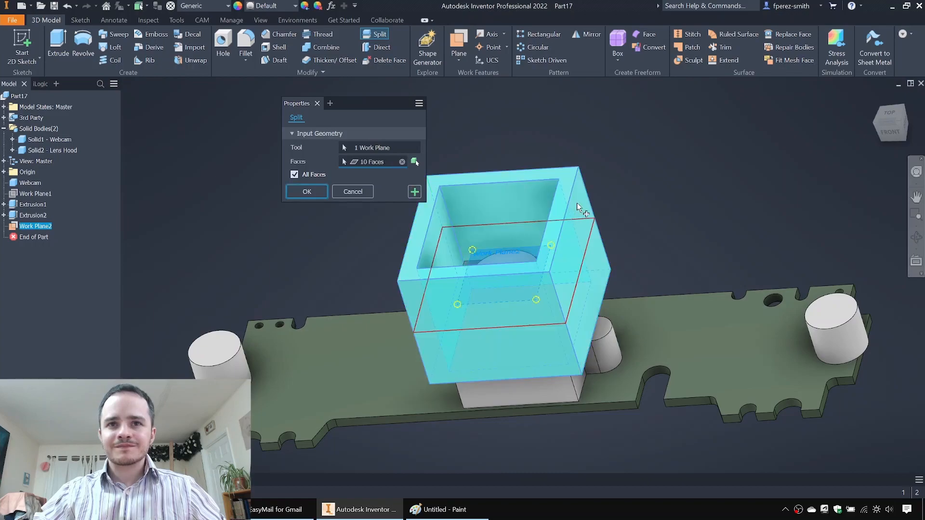
click(306, 191)
Step: Hide the work plane used to split the hood's faces
shift+middle_drag(316, 198, 162, 230)
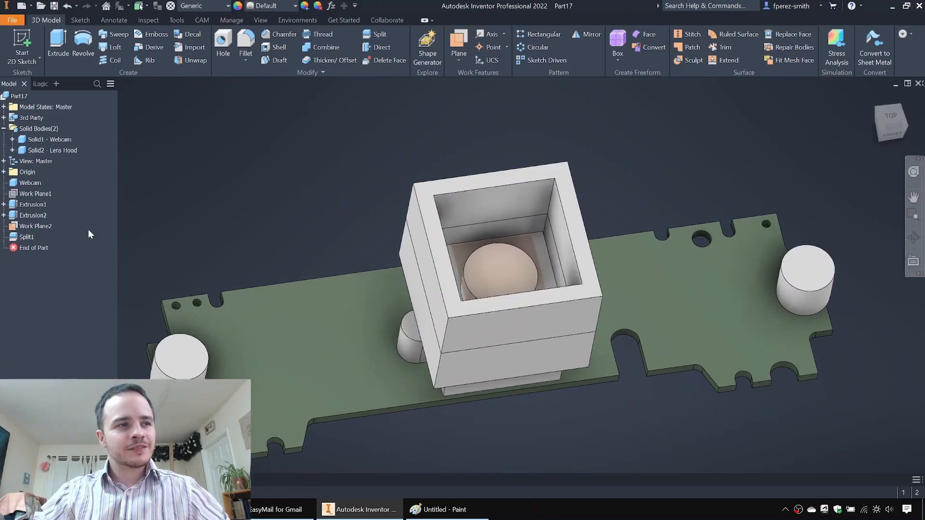
right_click(44, 227)
key(v)
shift+middle_drag(369, 206, 411, 192)
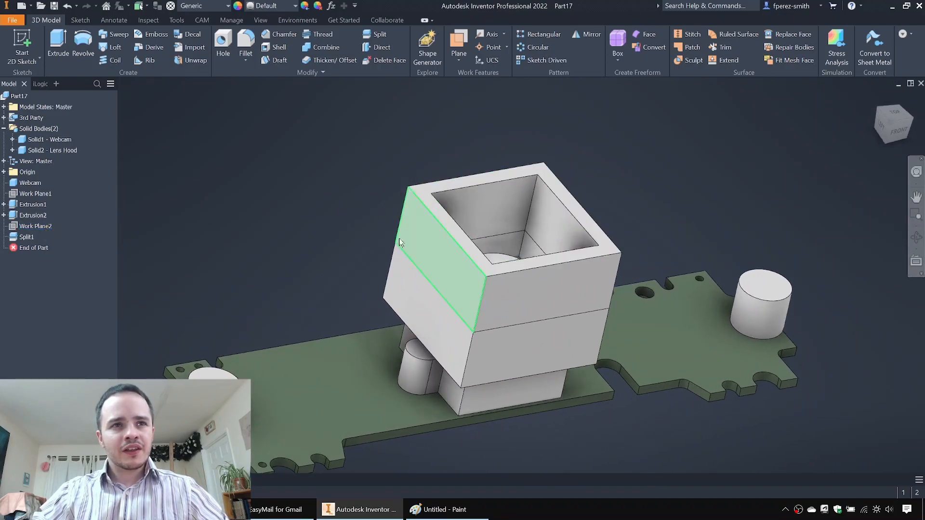
click(59, 150)
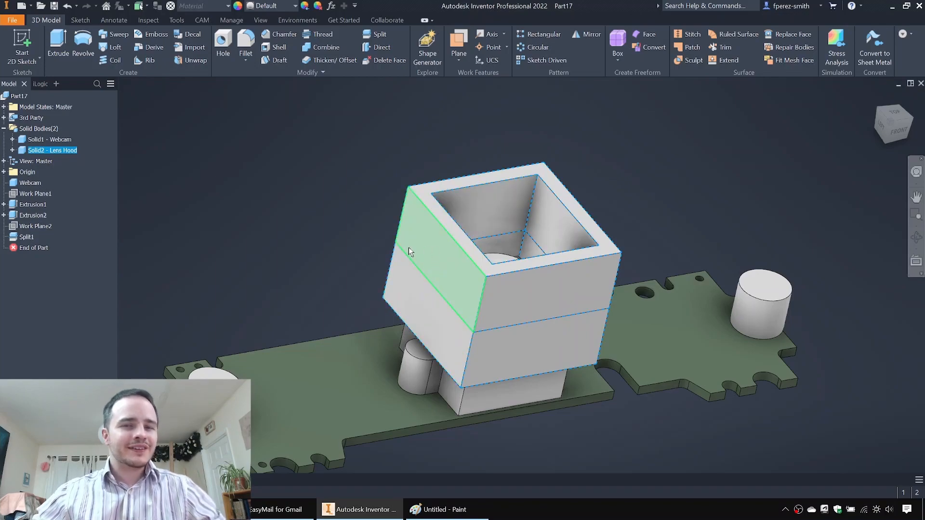
click(359, 164)
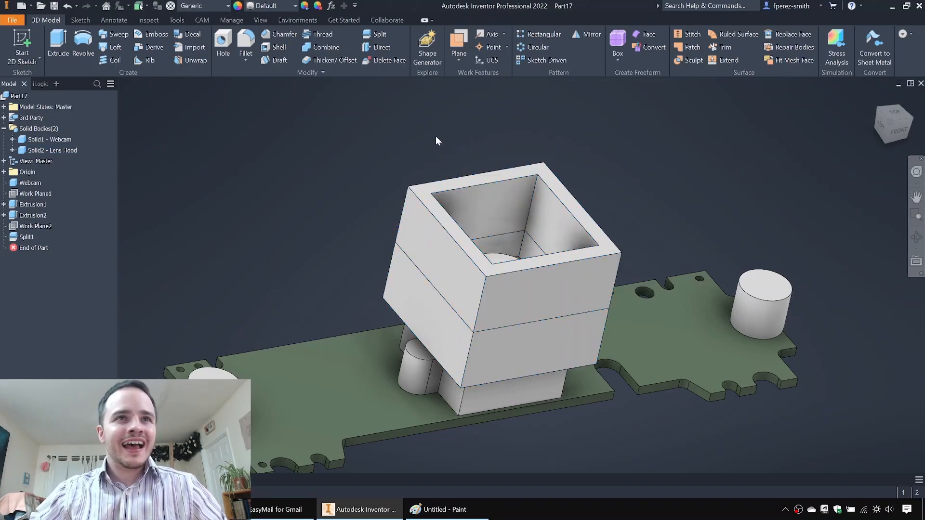
shift+middle_drag(501, 128, 482, 131)
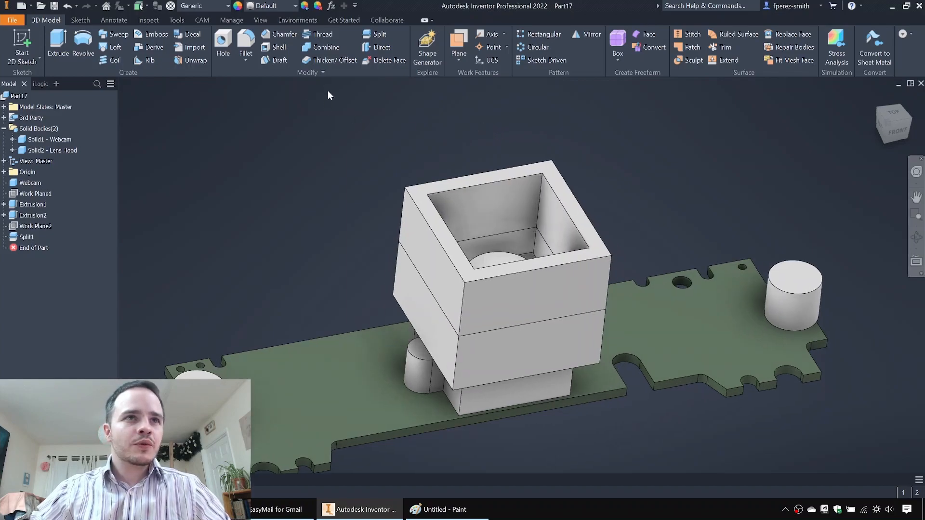
Step: Draft the outer faces of the lens hood's upper section outward with an angle of -30 deg, using the lens top face as pull direction
click(280, 61)
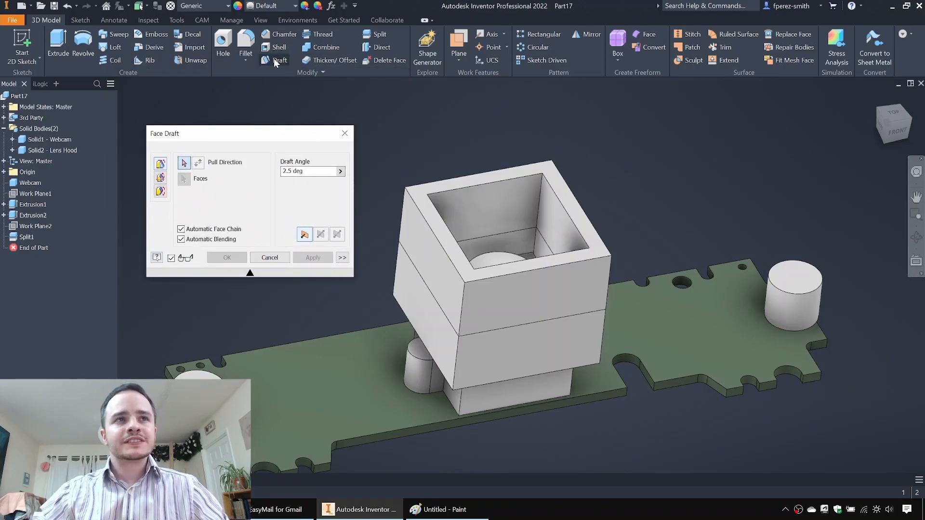
shift+middle_drag(443, 133, 432, 136)
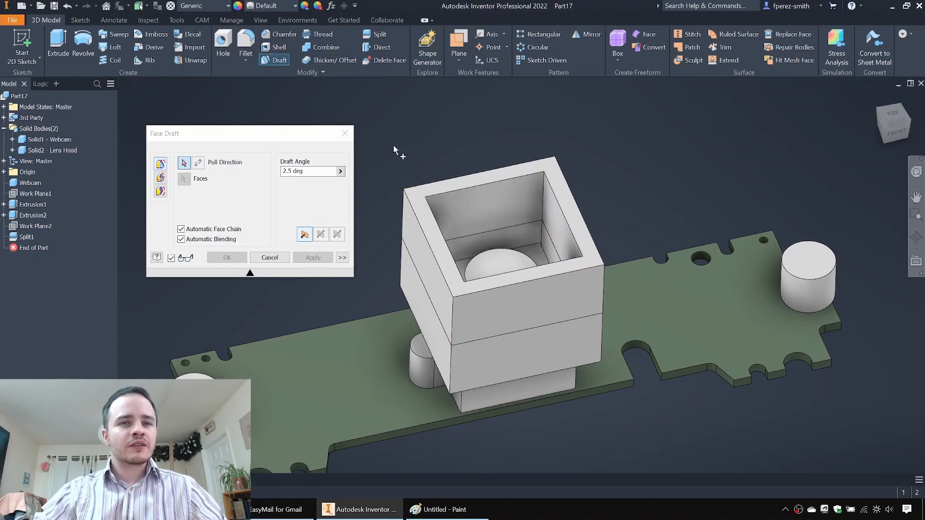
middle_drag(417, 140, 505, 215)
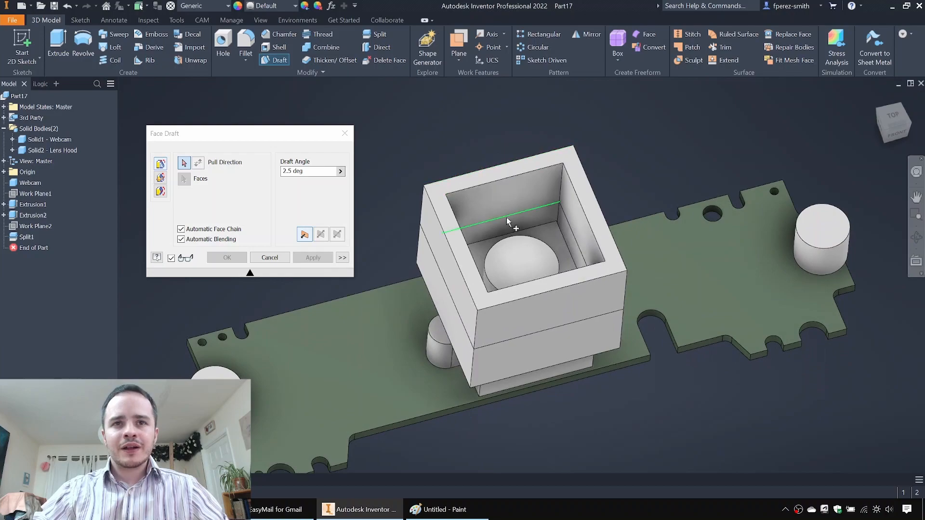
click(513, 264)
shift+middle_drag(475, 247, 460, 239)
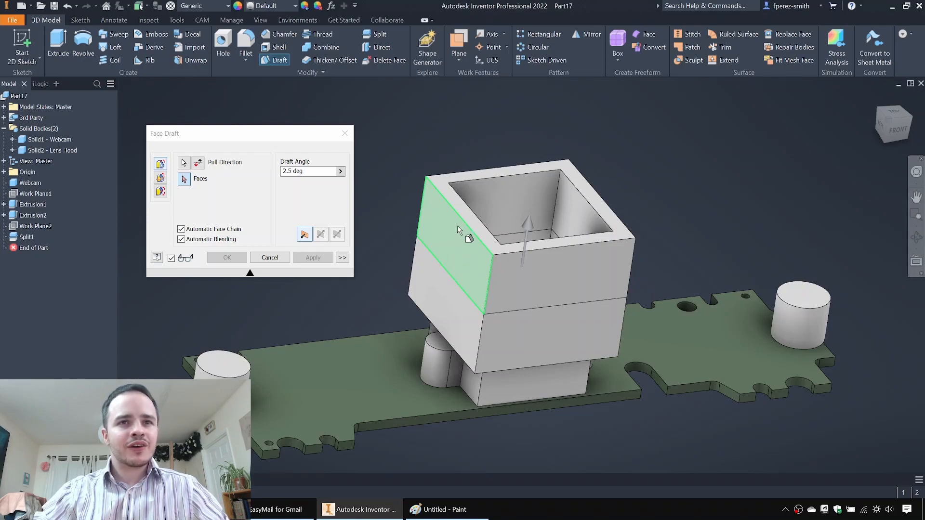
click(448, 273)
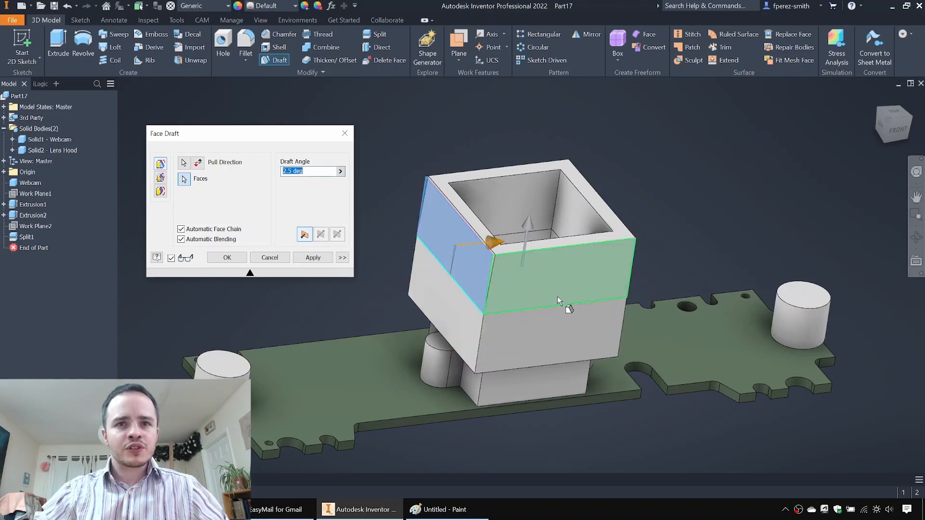
click(571, 311)
shift+middle_drag(570, 311, 596, 264)
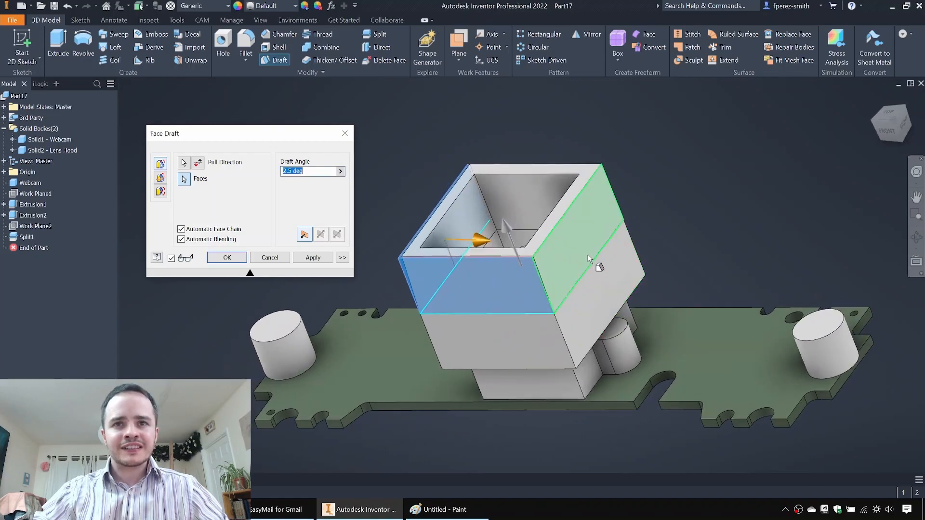
shift+middle_drag(682, 202, 484, 236)
click(563, 212)
drag(469, 240, 453, 236)
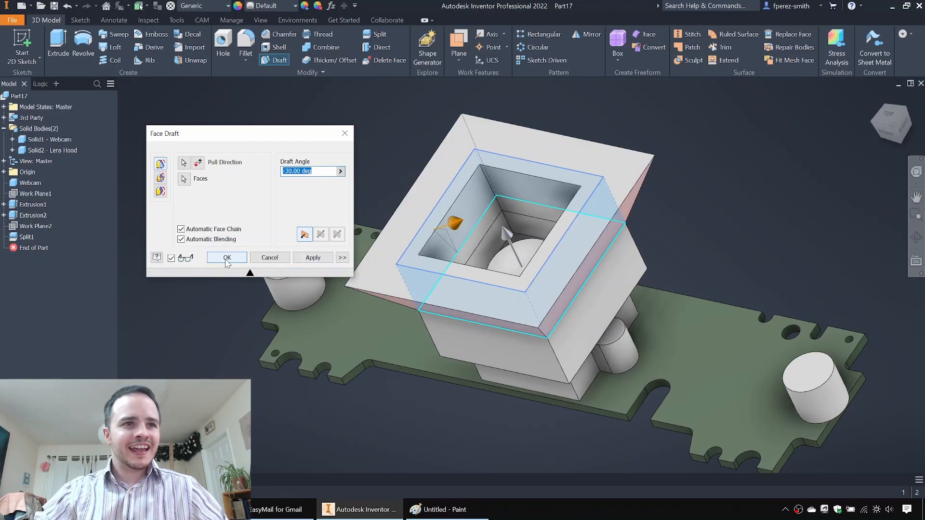
click(306, 259)
Step: Draft the inner faces of the hood's upper section outward by 30 deg, using the lens top face as pull direction
mouse_move(518, 197)
shift+middle_down()
mouse_move(553, 185)
mouse_move(543, 216)
mouse_move(553, 182)
mouse_move(515, 217)
mouse_move(520, 211)
shift+middle_up()
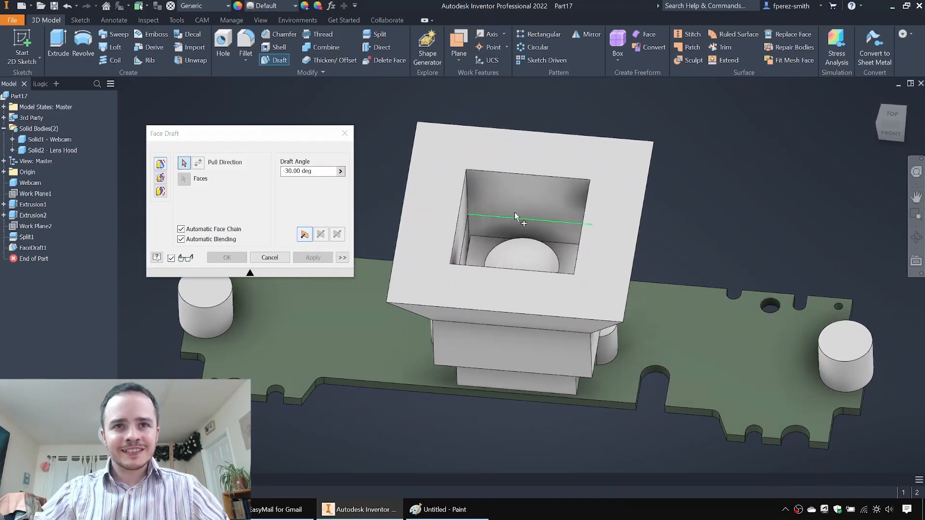
click(530, 260)
shift+middle_drag(444, 299, 489, 206)
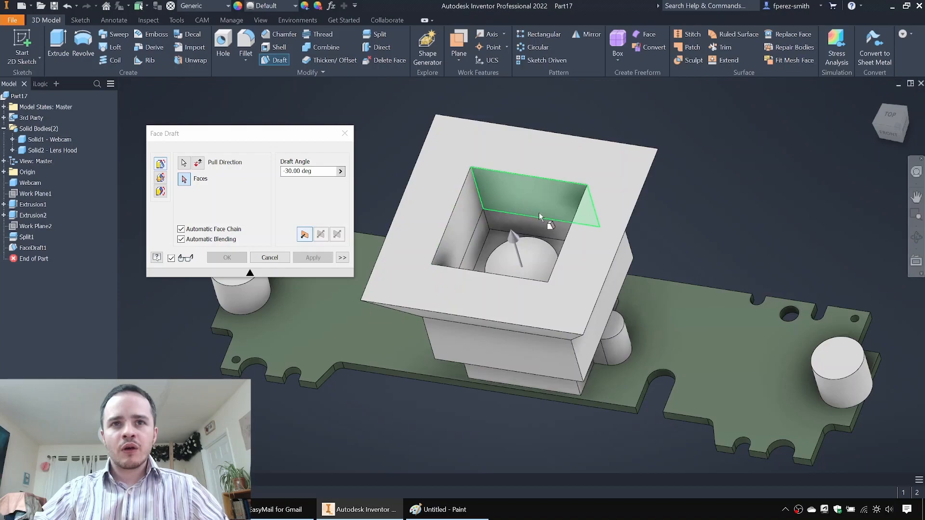
click(540, 217)
shift+middle_drag(516, 244, 503, 266)
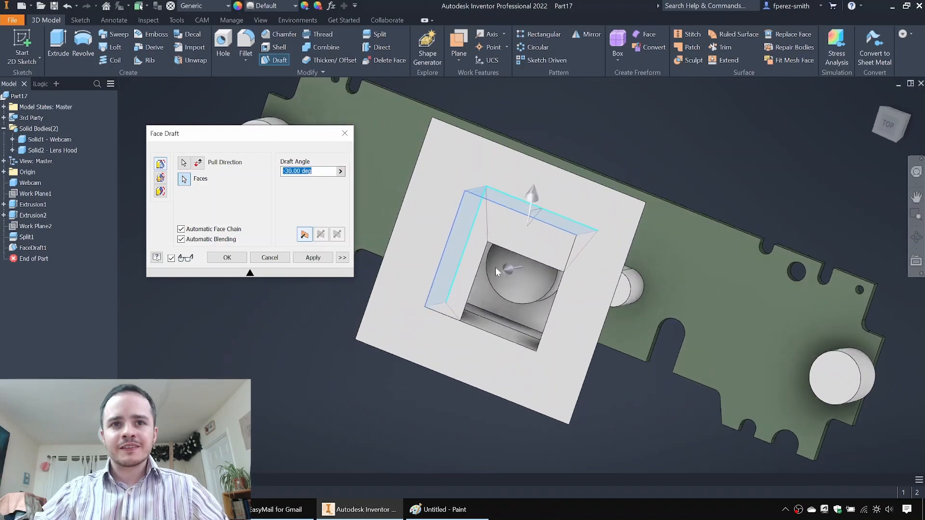
click(491, 322)
shift+middle_drag(491, 322, 544, 188)
mouse_move(547, 185)
mouse_down()
mouse_move(535, 224)
mouse_move(553, 169)
mouse_move(557, 187)
mouse_up()
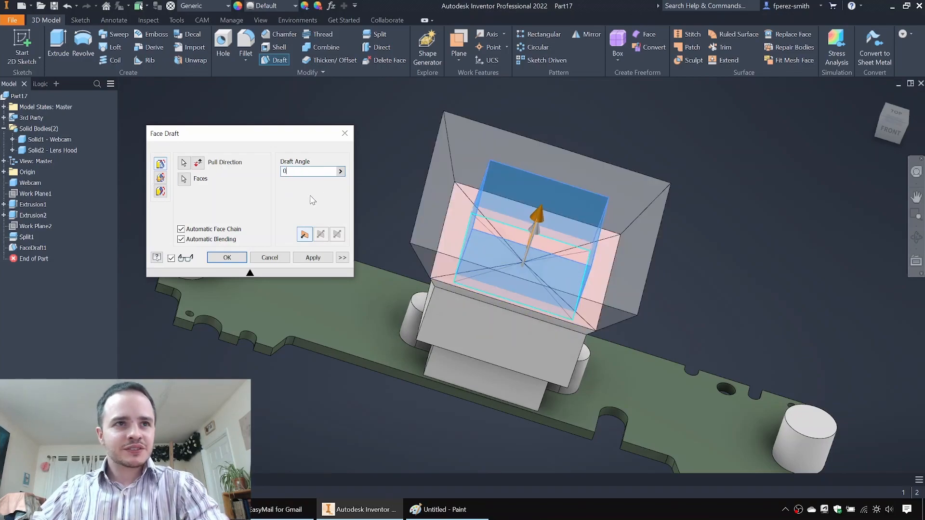
shift+middle_drag(548, 246, 532, 277)
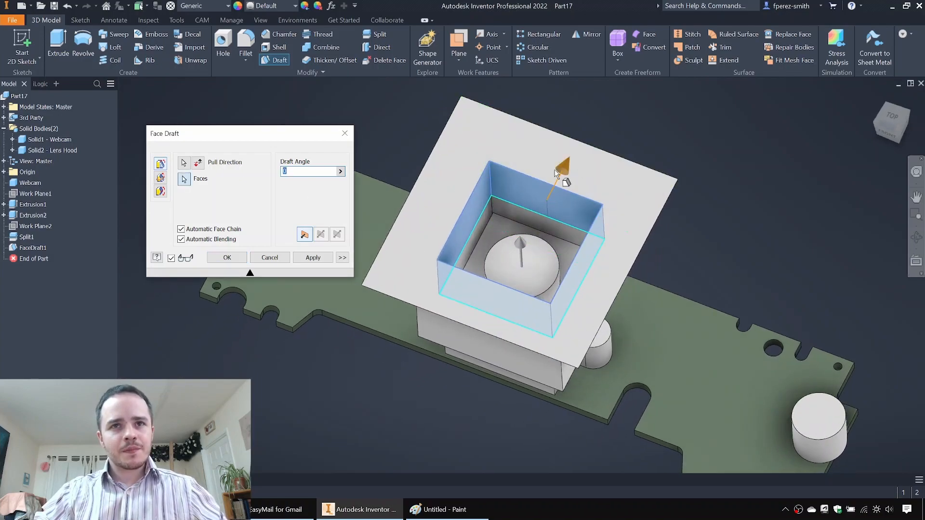
drag(569, 167, 585, 148)
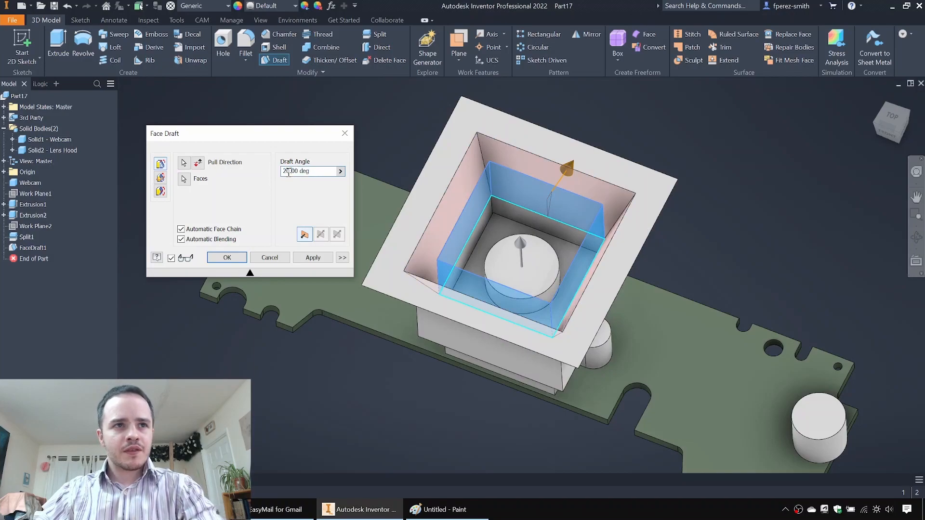
shift+middle_drag(469, 221, 386, 190)
click(227, 258)
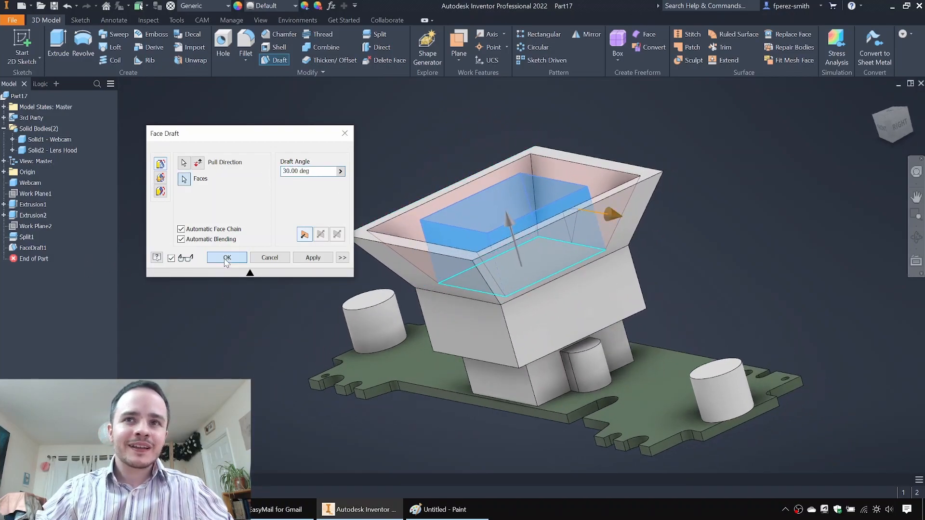
Step: Start a Fillet and select the outer corner edges along the hood's straight and flared sections
shift+middle_drag(289, 252, 540, 274)
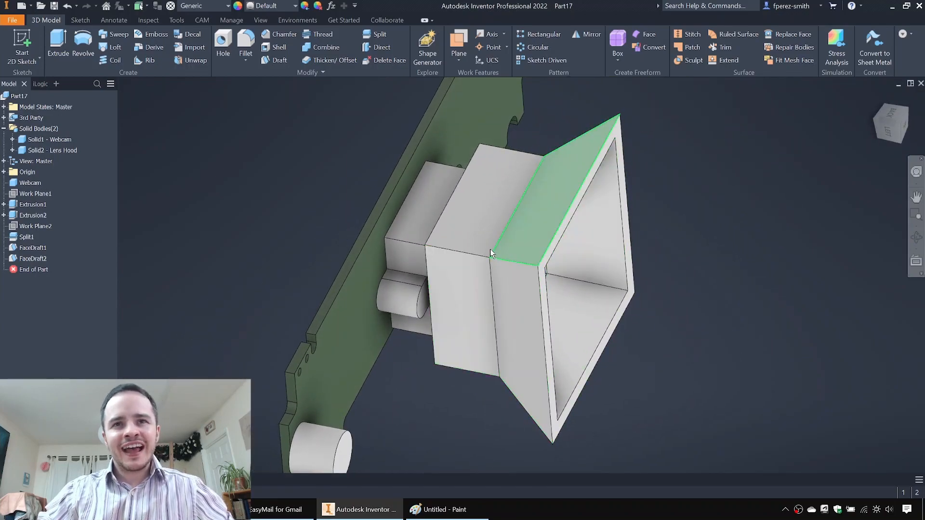
key(f)
click(503, 262)
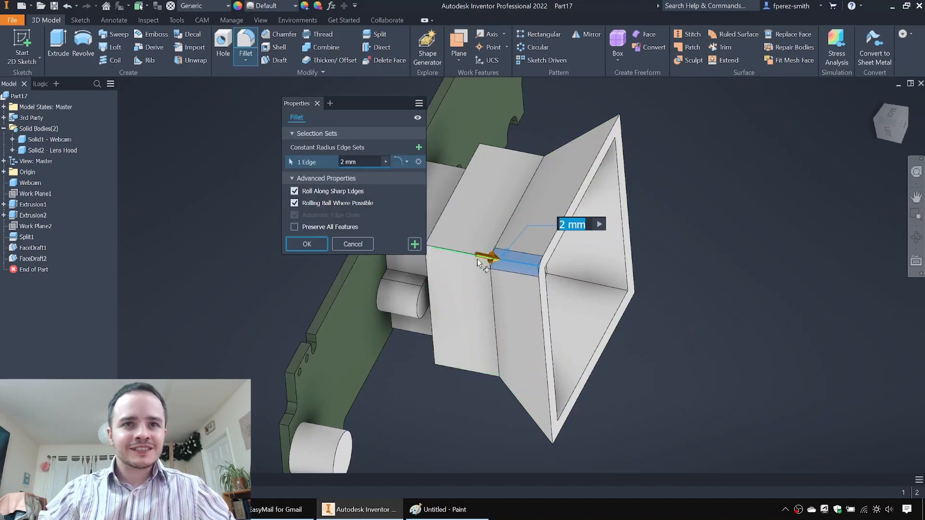
click(520, 156)
shift+middle_drag(576, 156, 474, 225)
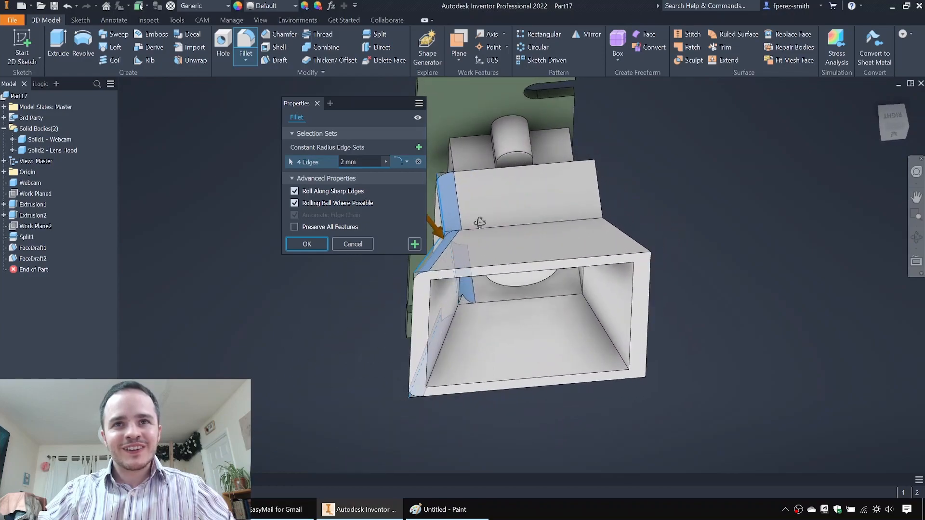
click(600, 188)
click(621, 233)
shift+middle_drag(621, 234, 648, 306)
click(649, 306)
click(636, 248)
shift+middle_drag(515, 220, 719, 215)
middle_drag(450, 189, 435, 202)
click(483, 182)
drag(451, 298, 490, 339)
Step: Remove the stray inner corner edge from the fillet selection and fillet the eight outer corner edges at 1.5 mm
middle_drag(544, 208, 662, 188)
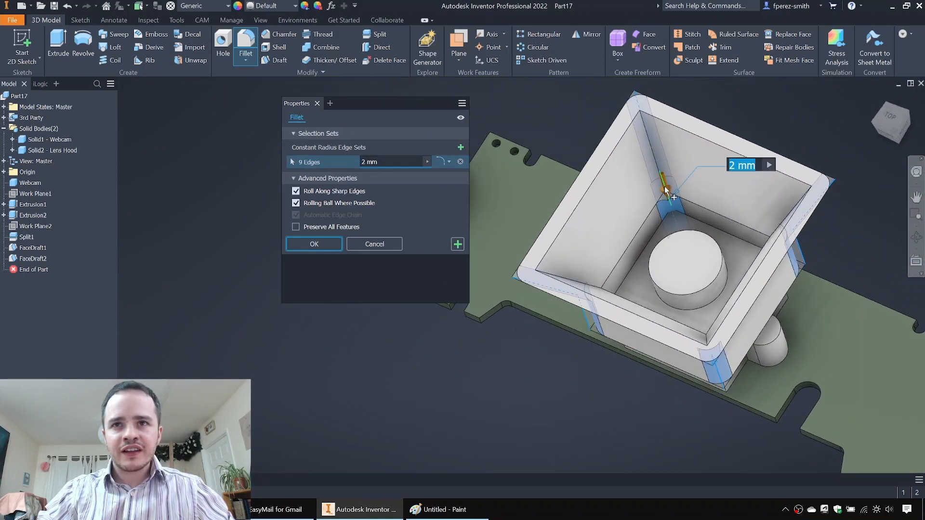
scroll(558, 268, up, 4)
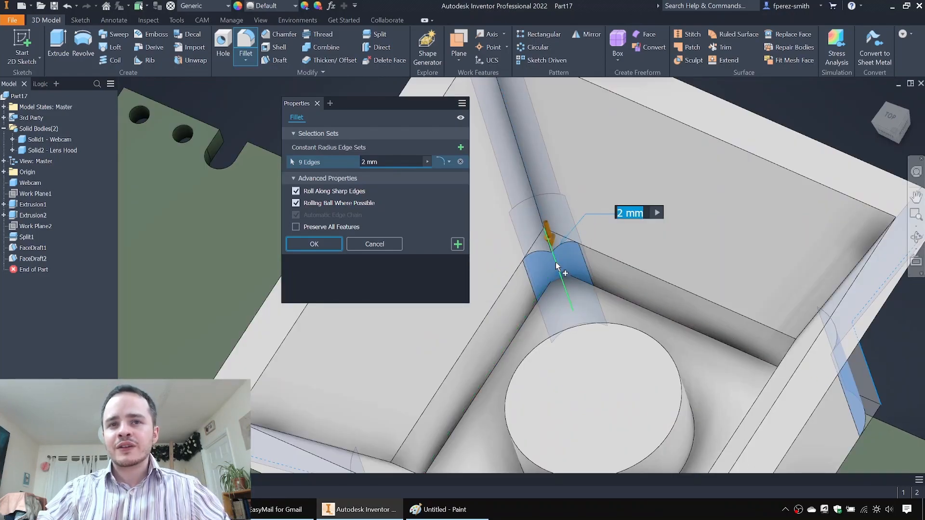
ctrl+click(557, 267)
scroll(614, 246, down, 4)
shift+middle_drag(614, 247, 308, 171)
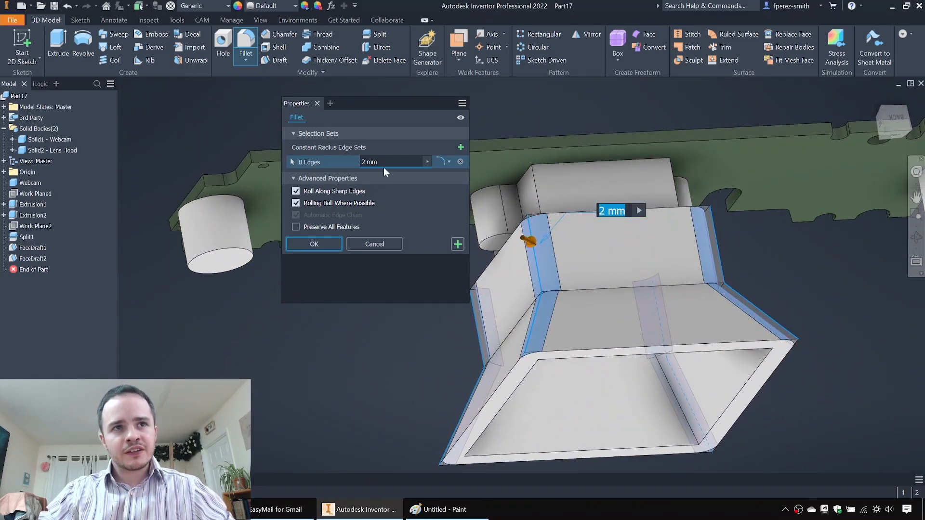
drag(383, 163, 303, 163)
text(1.5)
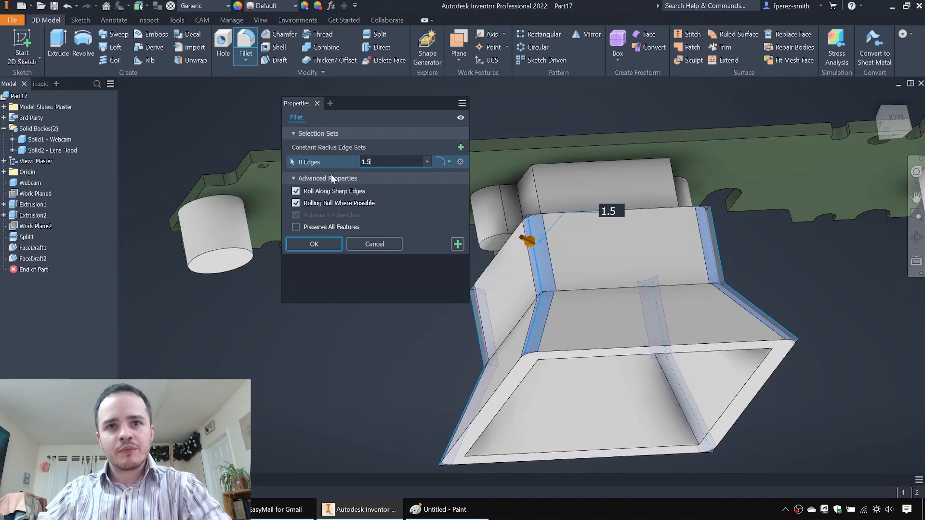
mouse_move(615, 314)
shift+middle_down()
mouse_move(610, 285)
mouse_move(622, 301)
shift+middle_up()
click(458, 244)
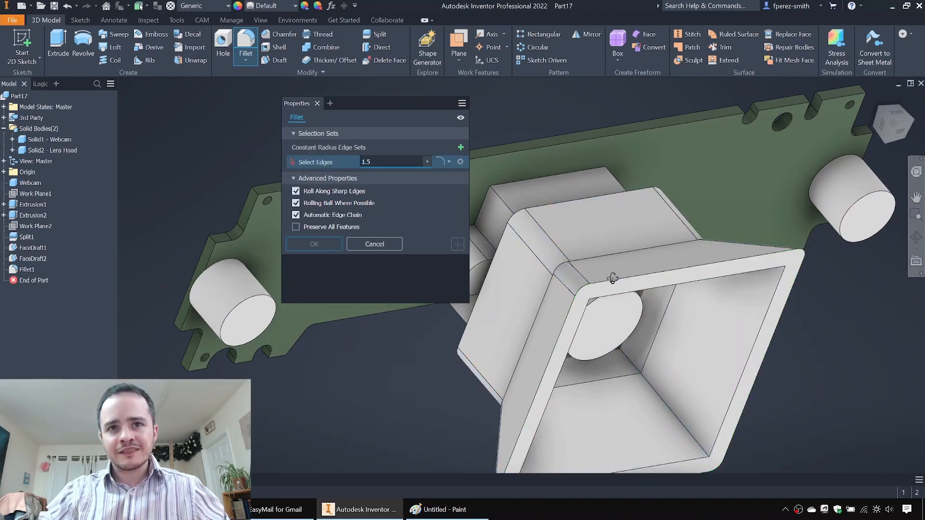
Step: Fillet the outer edge loop where the hood's straight section meets the flared section at 1.5 mm
shift+middle_drag(611, 278, 623, 269)
click(622, 264)
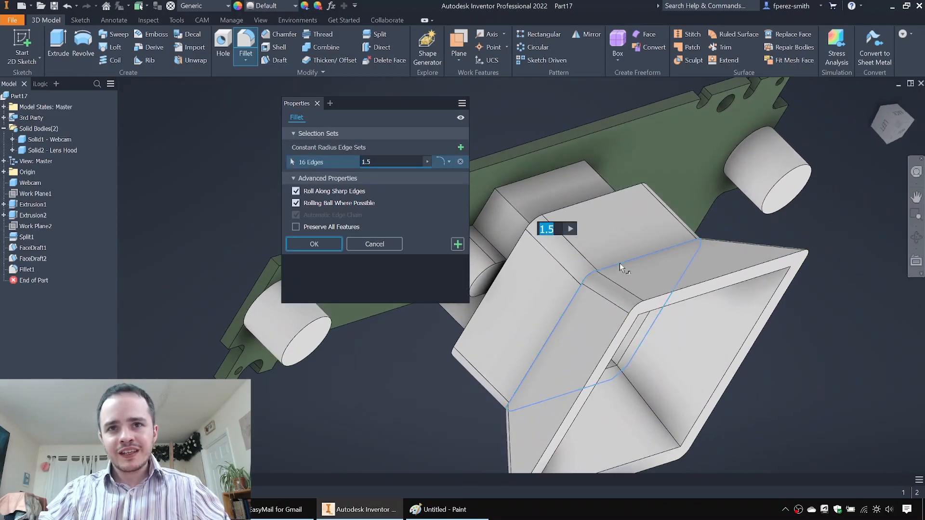
click(687, 294)
ctrl+click(721, 282)
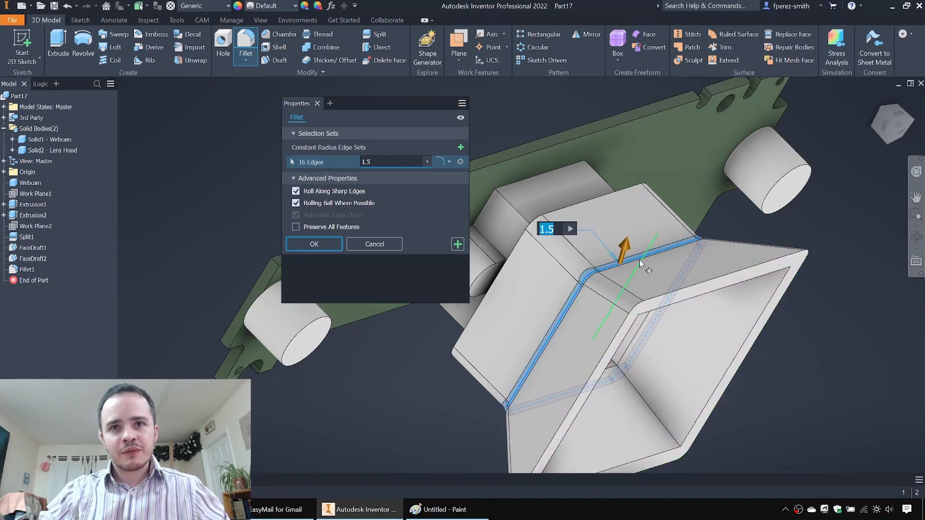
click(456, 247)
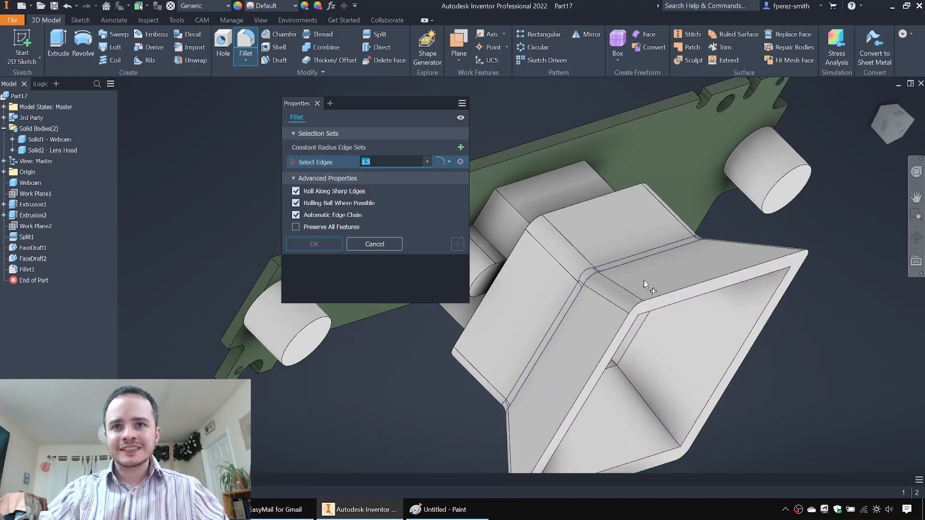
Step: Fillet the outer edge loop of the flared hood's open rim with a 0.5 mm radius
click(710, 280)
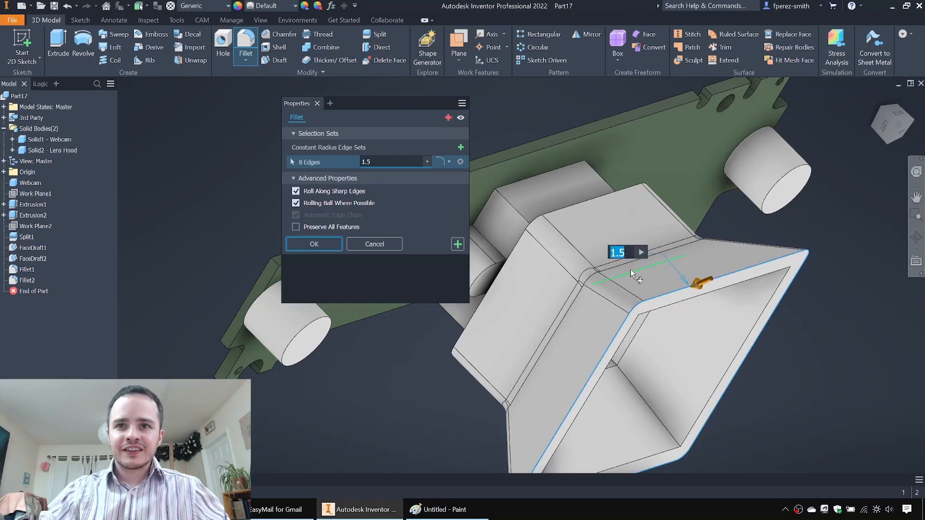
double_click(392, 162)
text(0.75)
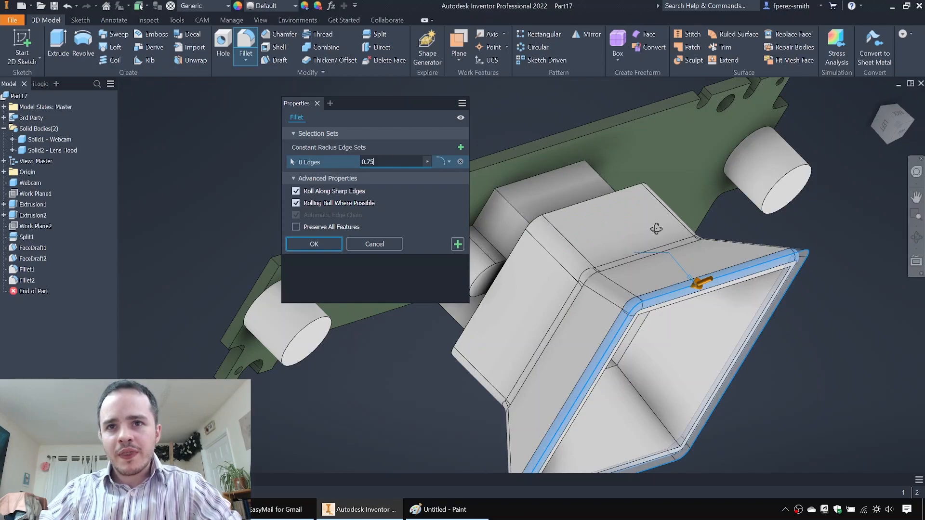
shift+middle_drag(656, 229, 635, 225)
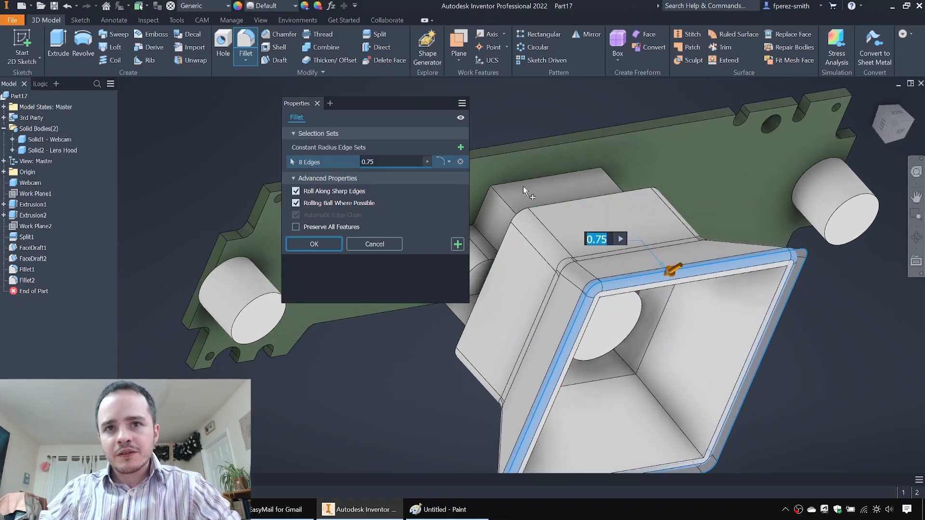
text(5)
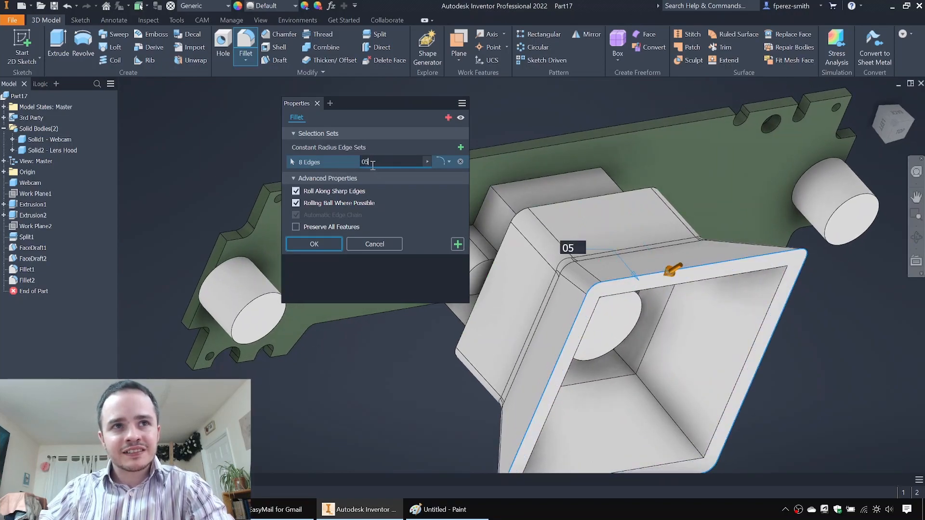
shift+middle_drag(554, 308, 623, 210)
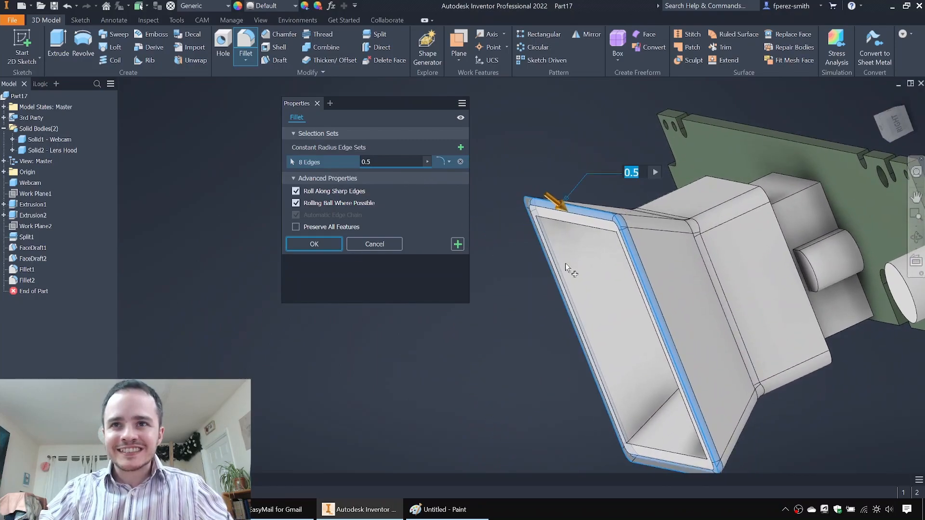
key(Return)
Step: Create a work plane midway between two opposite side faces of the hood's straight section, using Midplane between Two Planes
shift+middle_drag(504, 235, 377, 136)
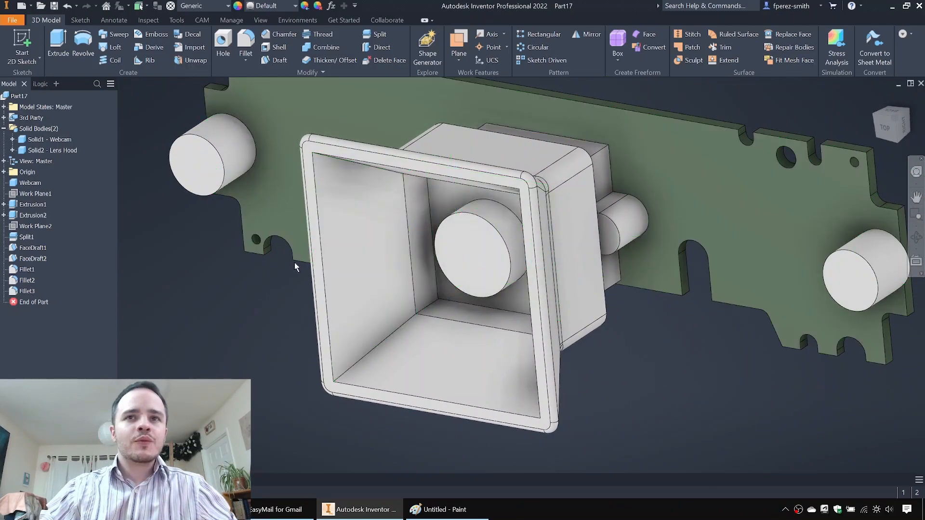
shift+middle_drag(332, 204, 385, 171)
middle_drag(489, 128, 460, 163)
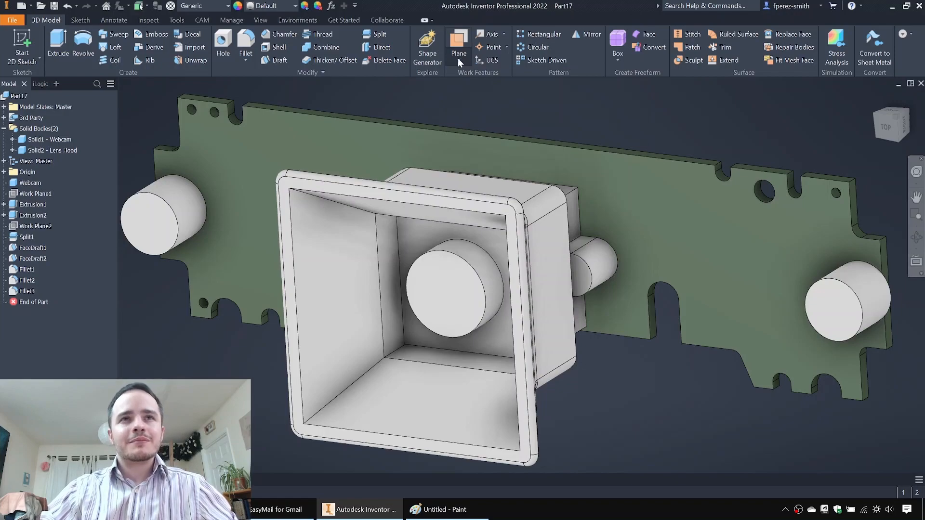
click(457, 61)
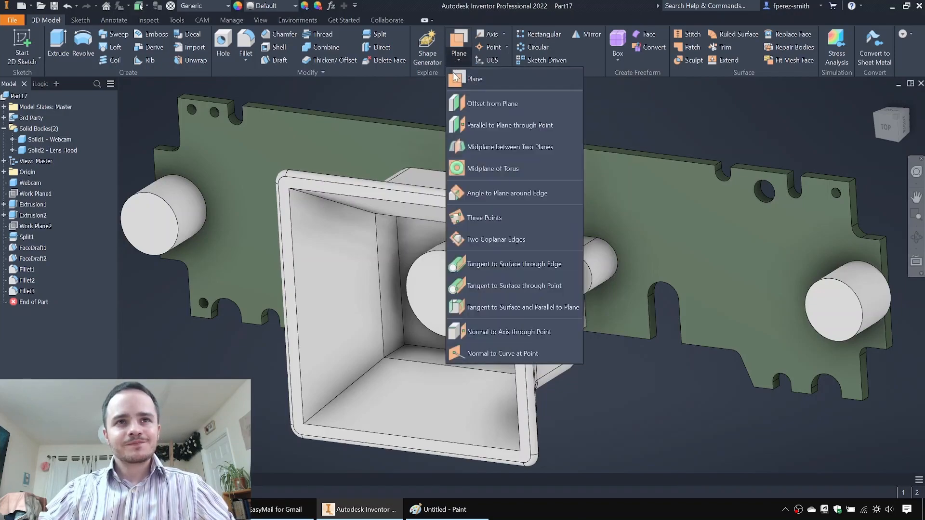
click(515, 149)
click(552, 289)
shift+middle_drag(424, 231, 386, 232)
click(386, 232)
Step: Start a 2D sketch on the new midplane running through the hood
mouse_move(665, 176)
shift+middle_down()
mouse_move(562, 169)
mouse_move(559, 205)
shift+middle_up()
middle_drag(621, 115, 595, 150)
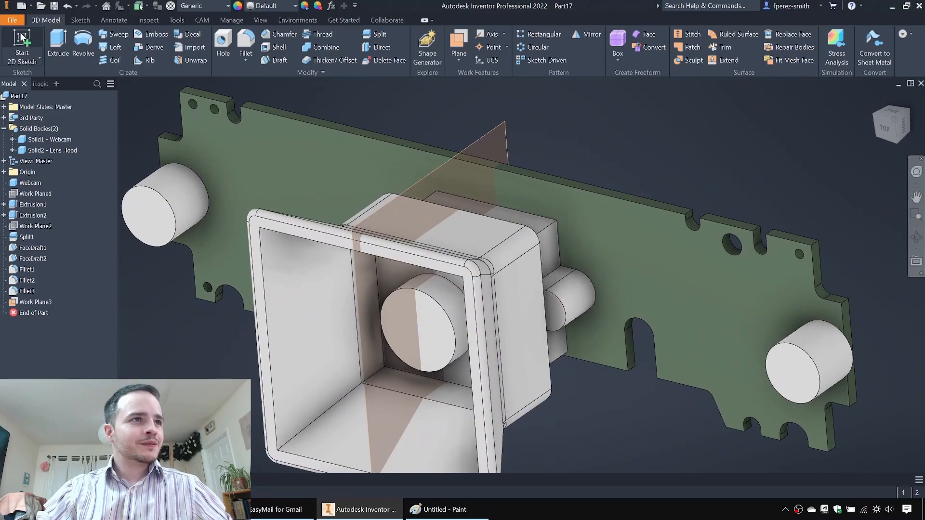
click(21, 37)
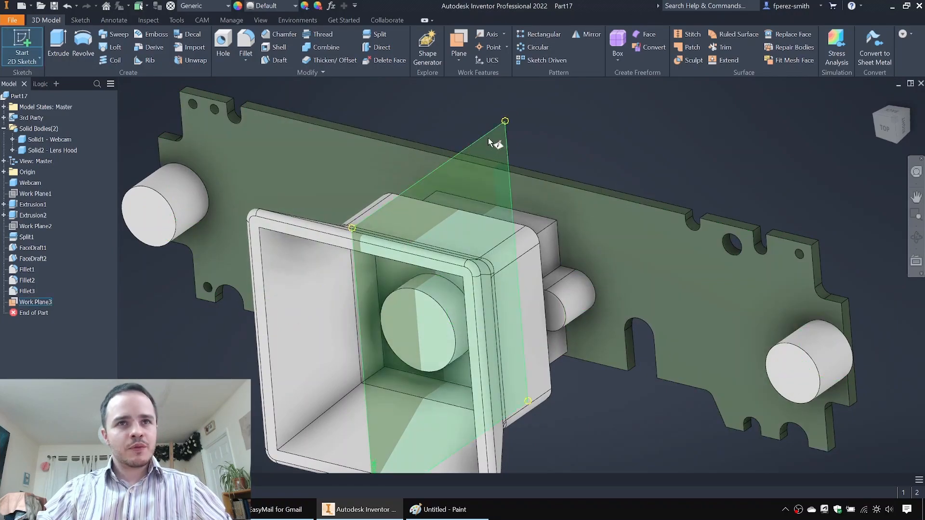
click(487, 138)
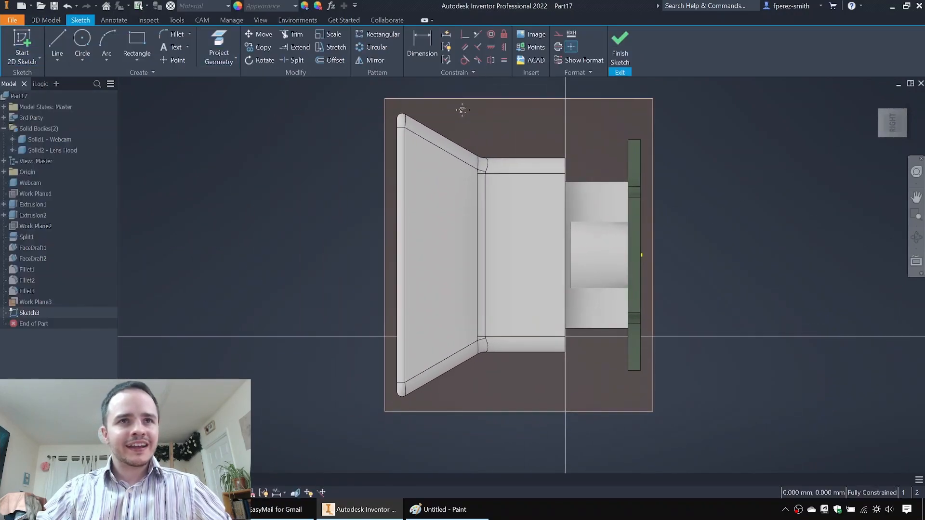
scroll(462, 110, up, 2)
middle_drag(462, 110, 464, 115)
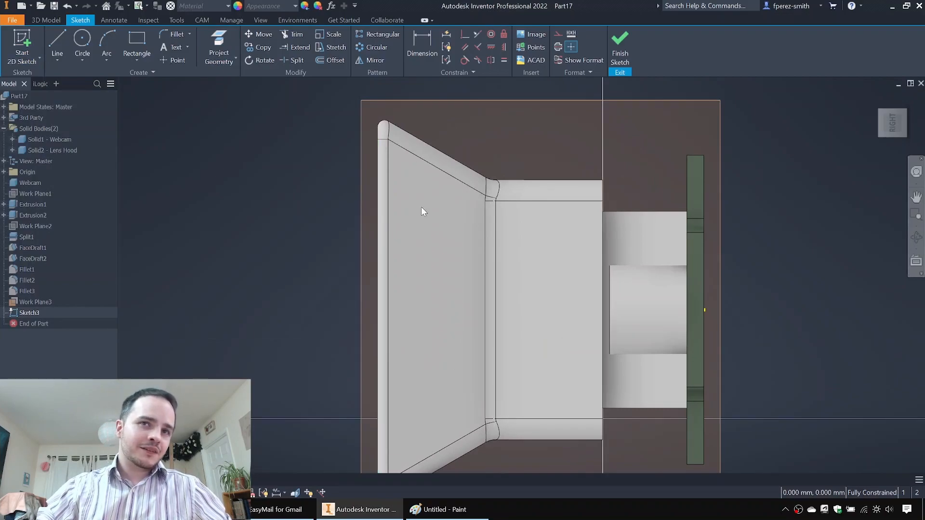
middle_drag(455, 170, 459, 158)
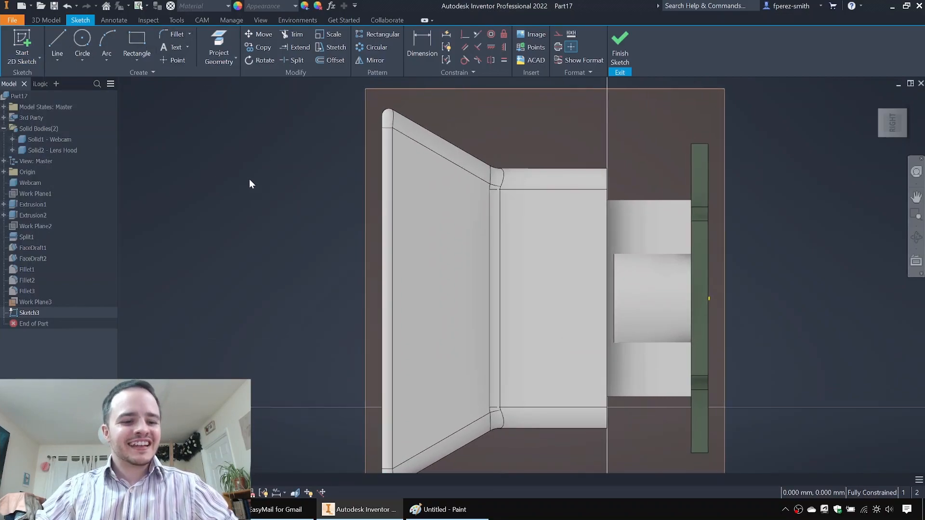
Step: Project the flared section's outer outline into the sketch, including both slanted edges, the rounded rim corners and the front rim edge
click(224, 39)
middle_drag(398, 241, 489, 206)
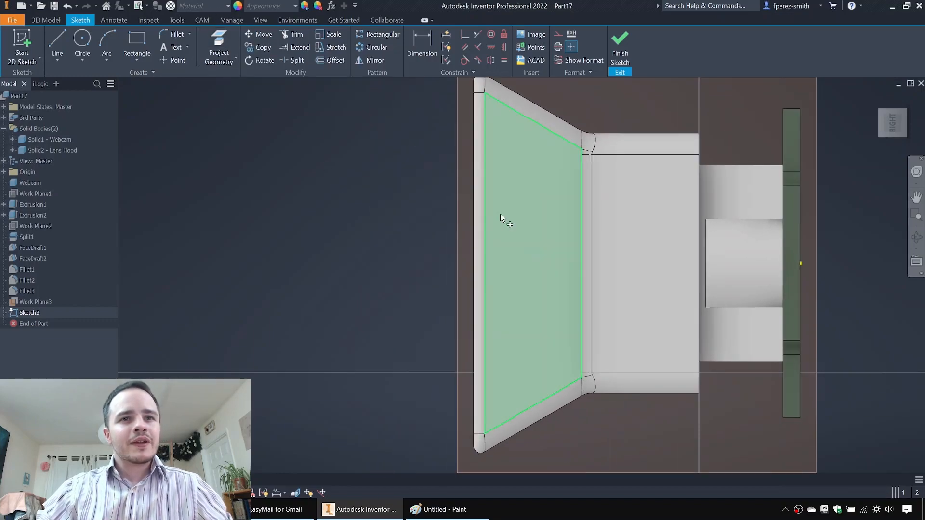
middle_drag(558, 96, 546, 117)
click(480, 104)
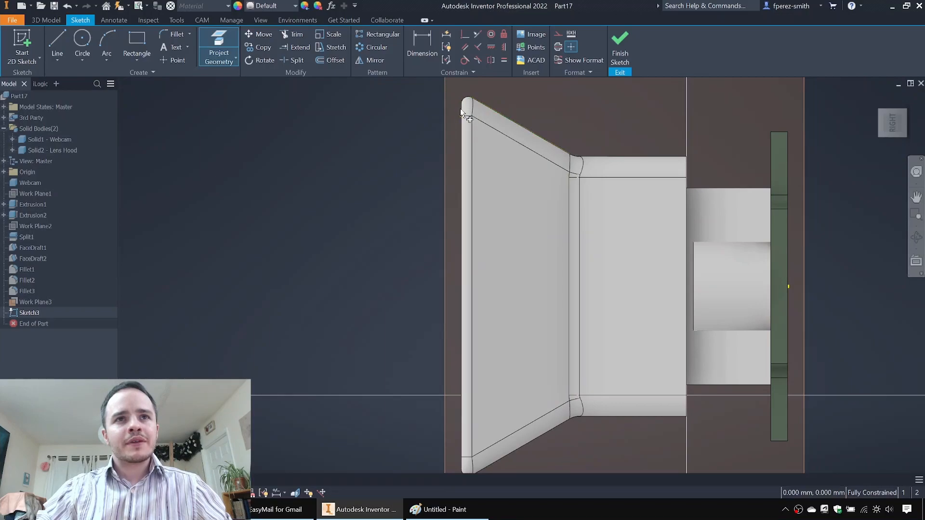
scroll(460, 109, up, 4)
scroll(518, 292, down, 2)
middle_drag(518, 291, 486, 135)
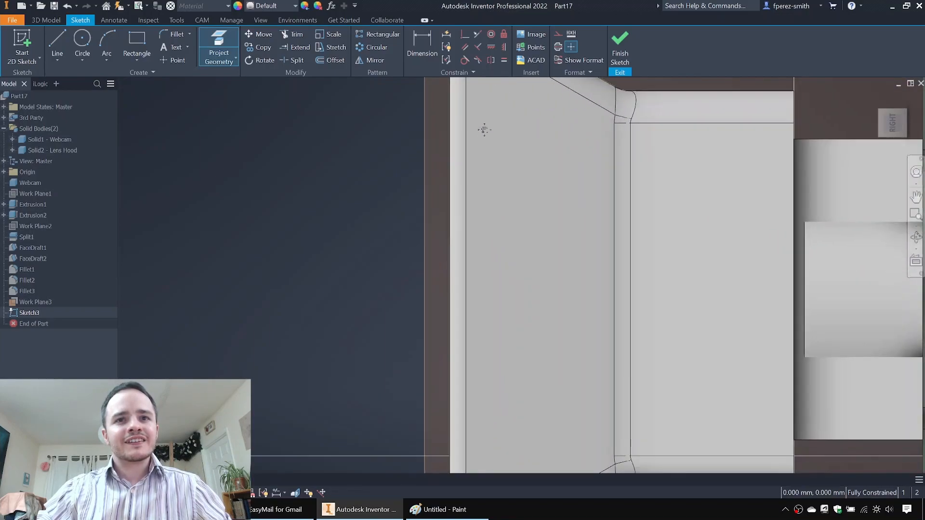
scroll(494, 354, up, 3)
middle_drag(503, 354, 481, 250)
scroll(432, 359, down, 4)
middle_drag(428, 357, 410, 202)
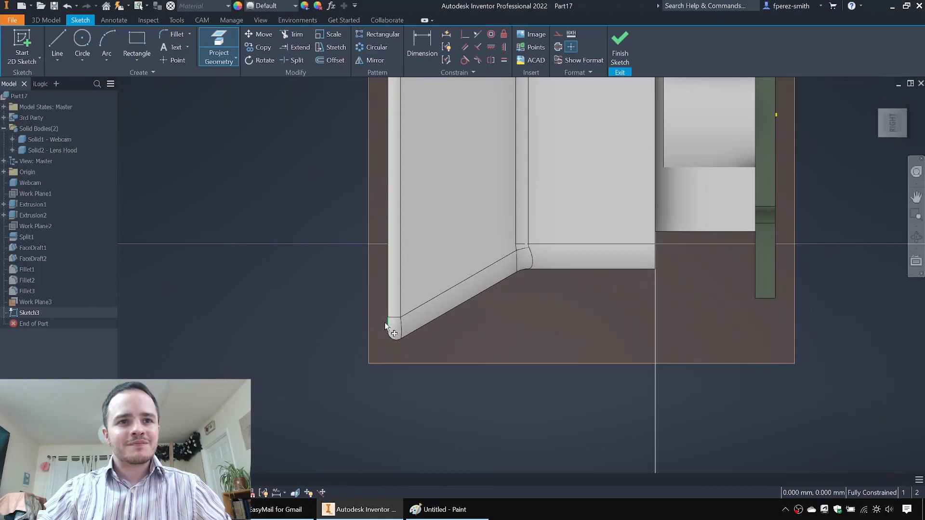
click(422, 326)
scroll(602, 241, down, 2)
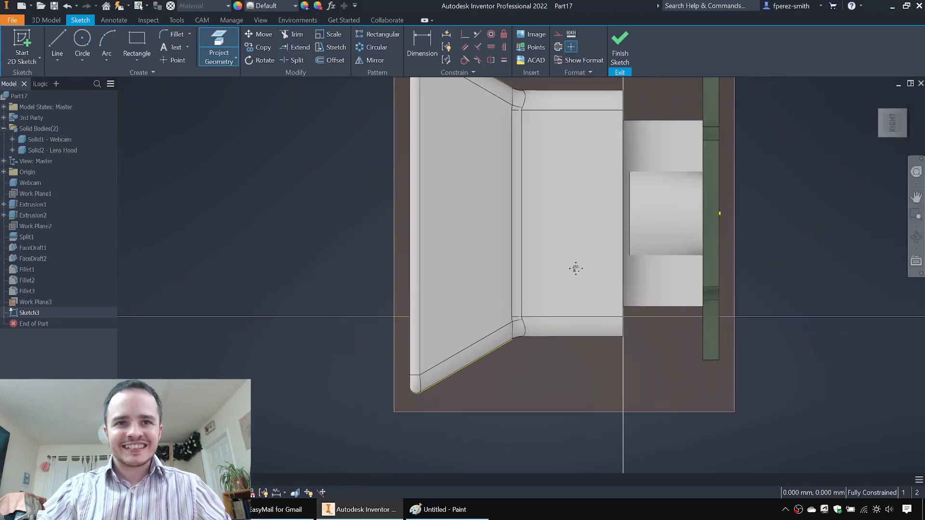
middle_drag(525, 138, 549, 190)
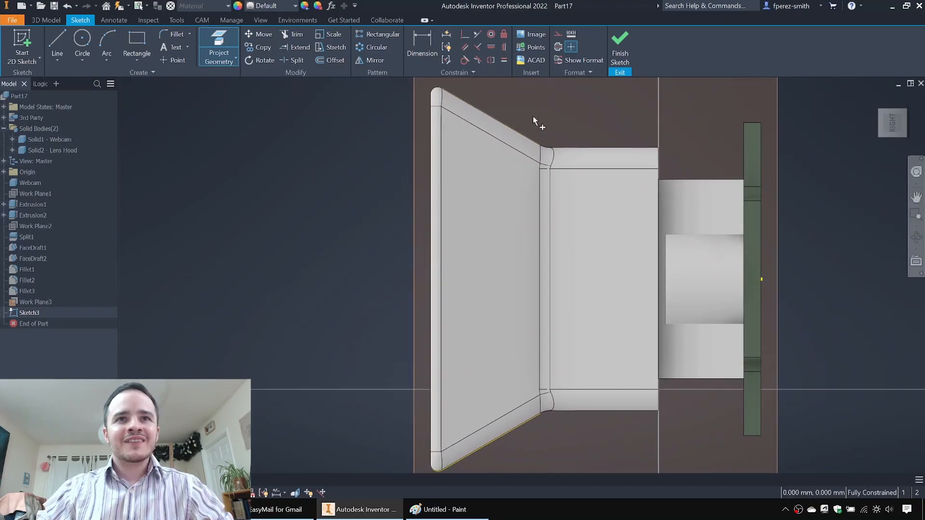
Step: Offset the projected flare outline outward by 0.5 mm
key(o)
click(534, 142)
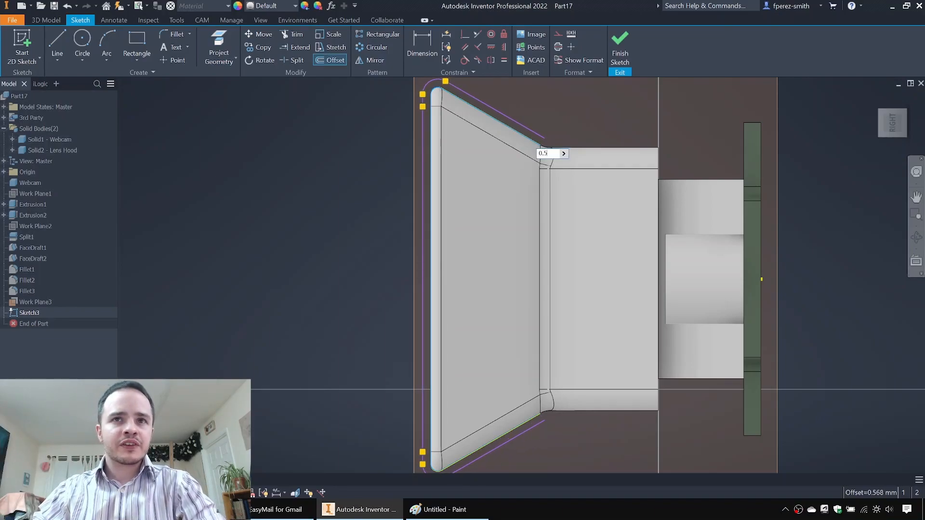
text(0.5)
key(Return)
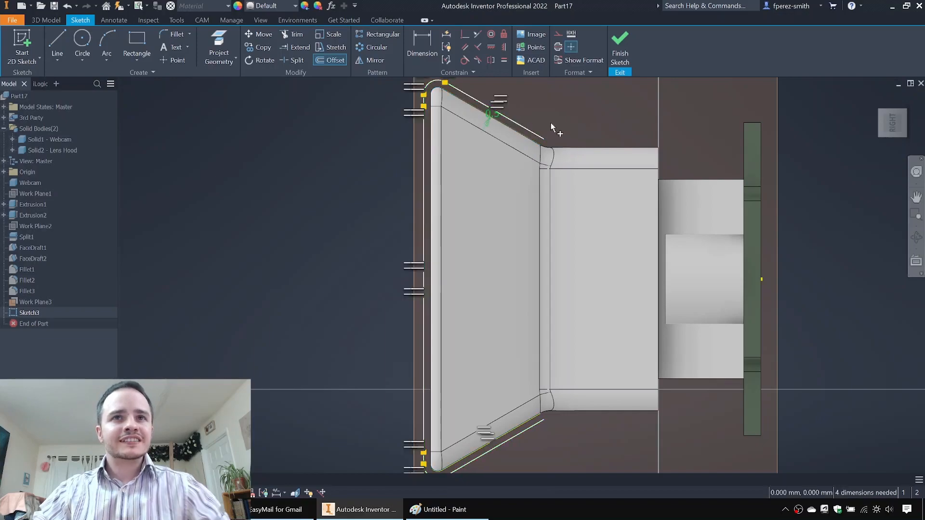
middle_drag(554, 129, 560, 175)
key(Escape)
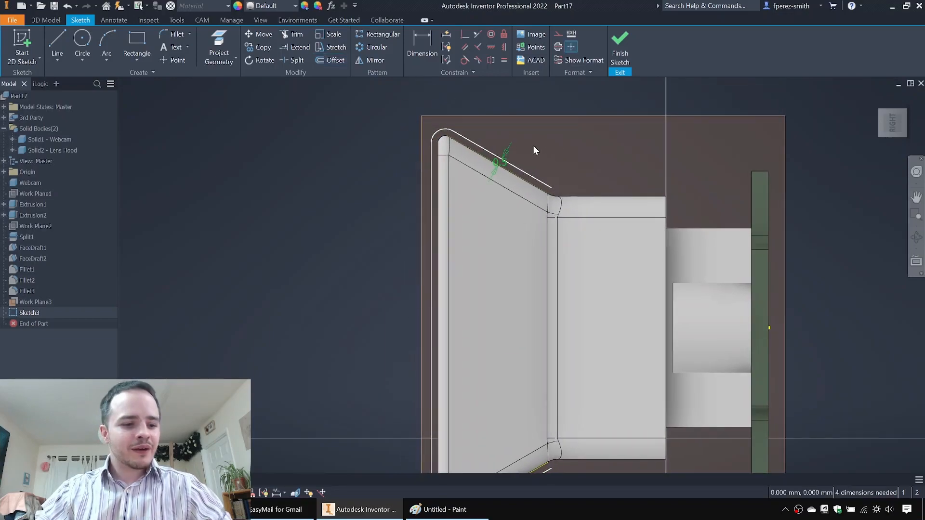
Step: Offset the 0.5 mm offset profile outward by a further 1.7 mm
key(o)
click(516, 171)
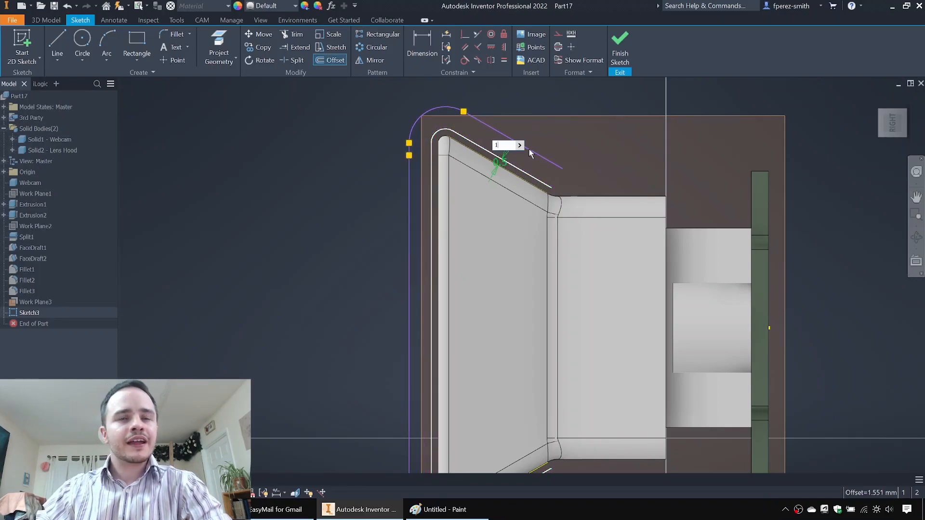
text(1.7)
key(Return)
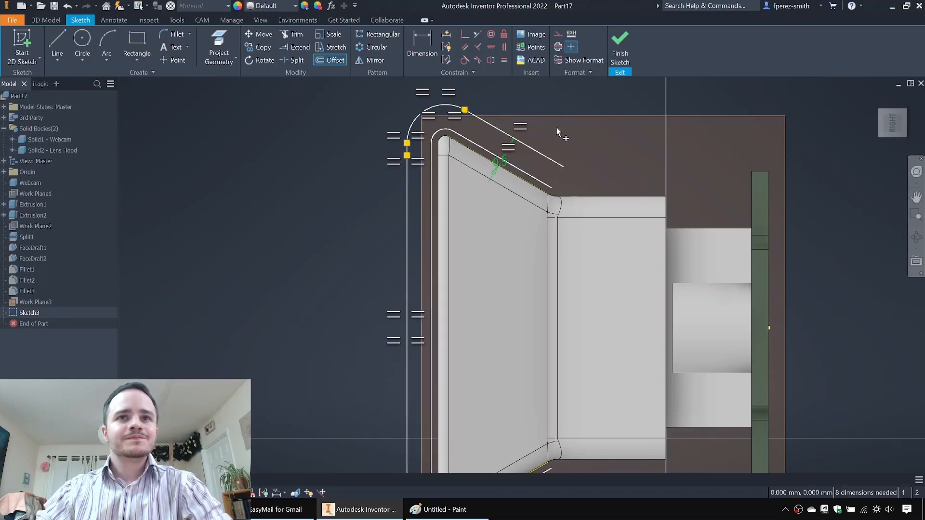
key(Escape)
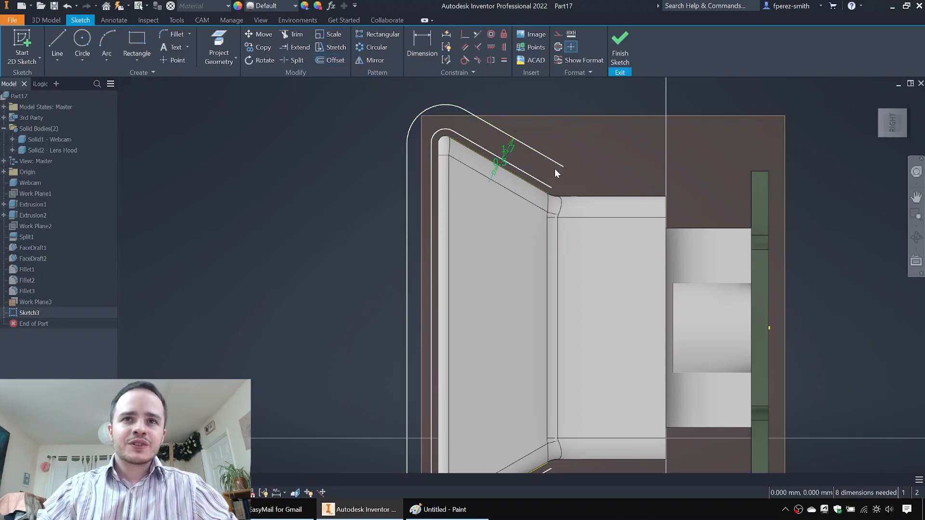
click(57, 48)
click(552, 187)
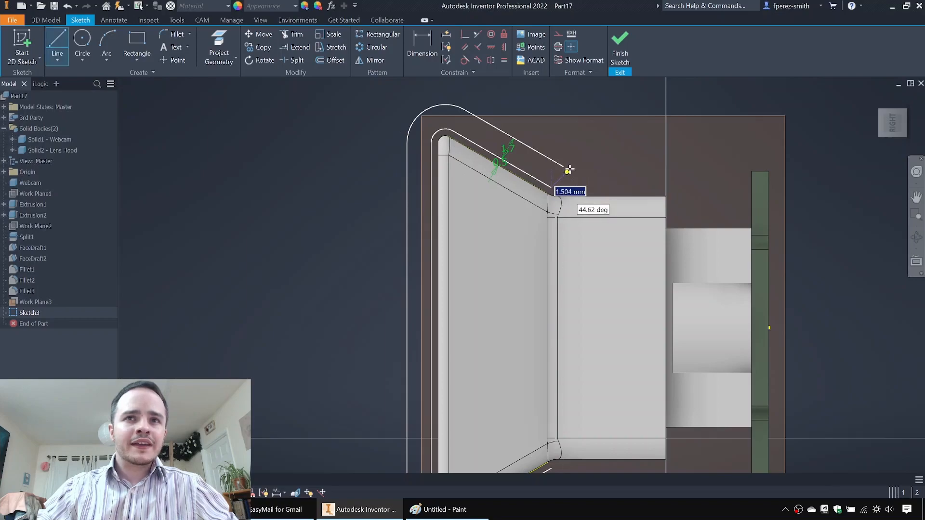
click(565, 167)
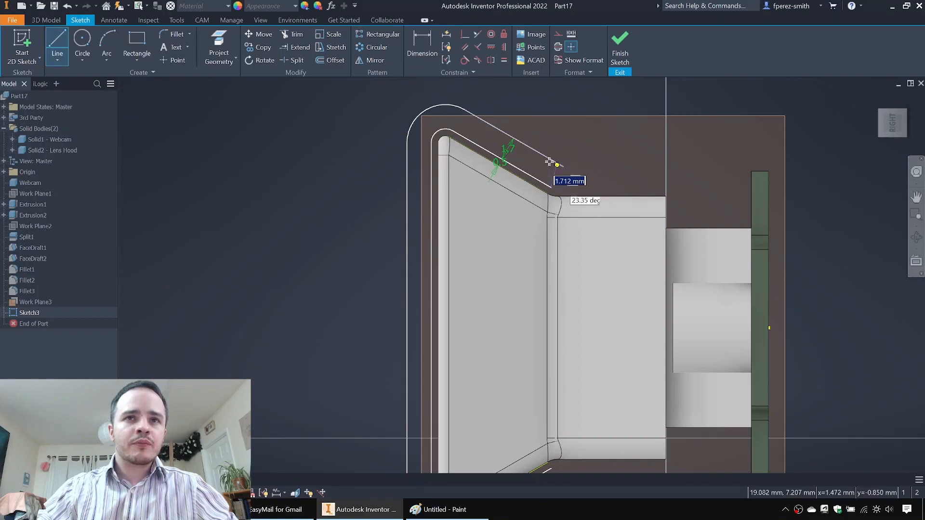
key(Escape)
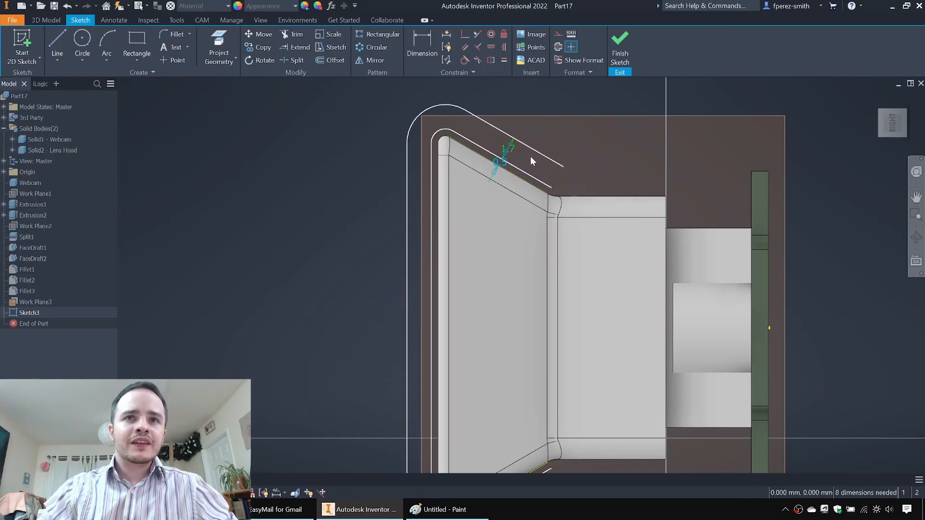
Step: Move the 1.7 mm dimension clear of the profile and draw a line from the upper slanted edge's midpoint past the outer offset curve
drag(516, 152, 557, 134)
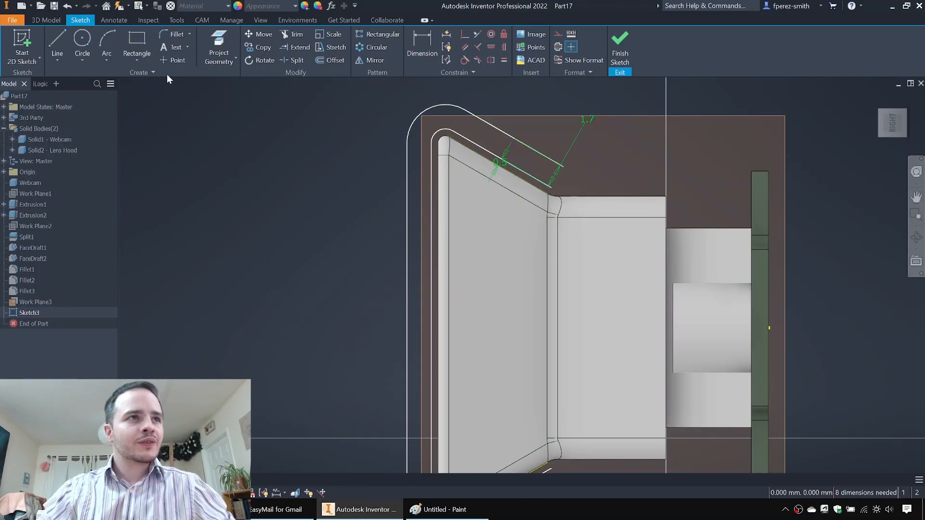
click(57, 43)
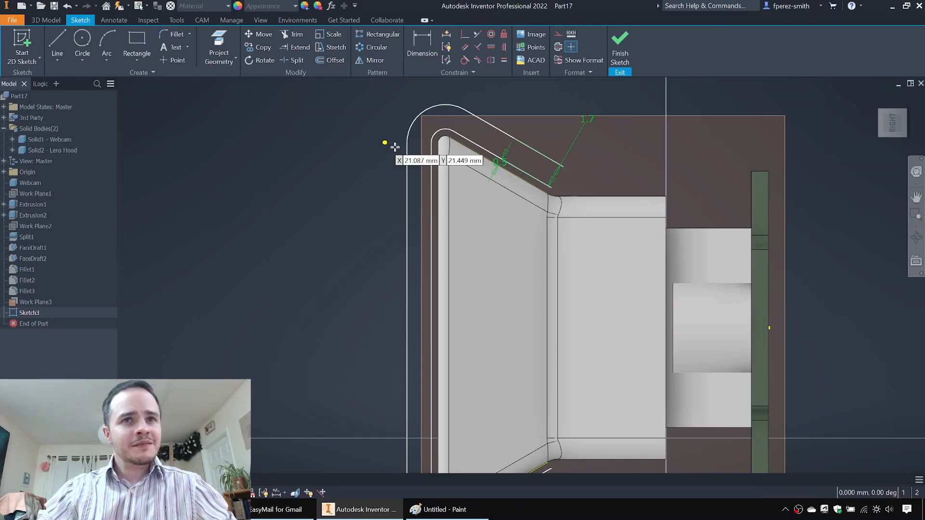
click(498, 165)
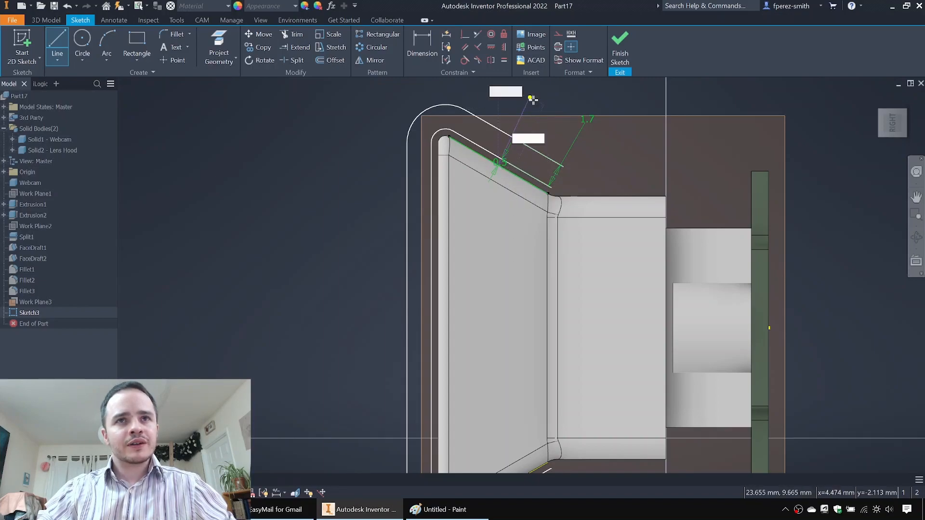
click(563, 104)
scroll(559, 212, down, 2)
middle_drag(560, 212, 541, 182)
key(Escape)
scroll(521, 105, up, 4)
middle_drag(520, 106, 533, 134)
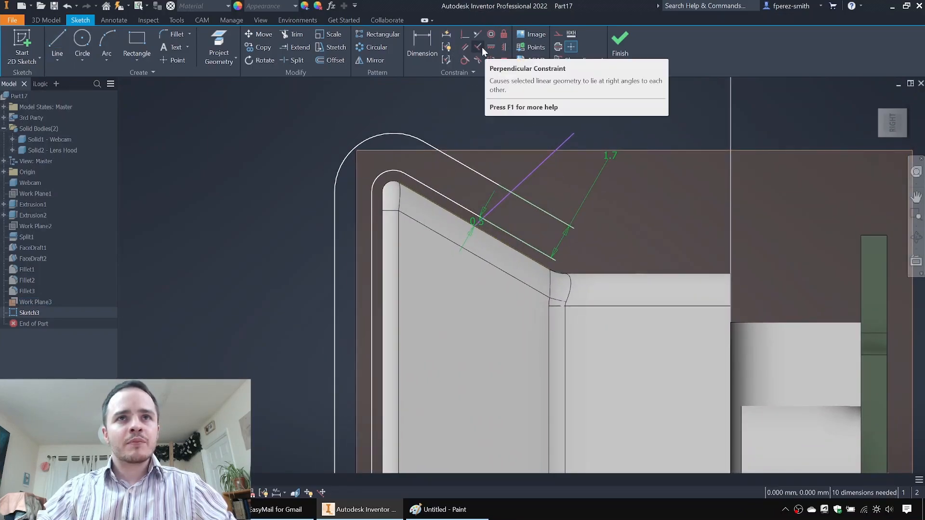
Step: Constrain the upper line perpendicular to the projected slanted edge and make its free end coincident with the outer offset curve
click(479, 49)
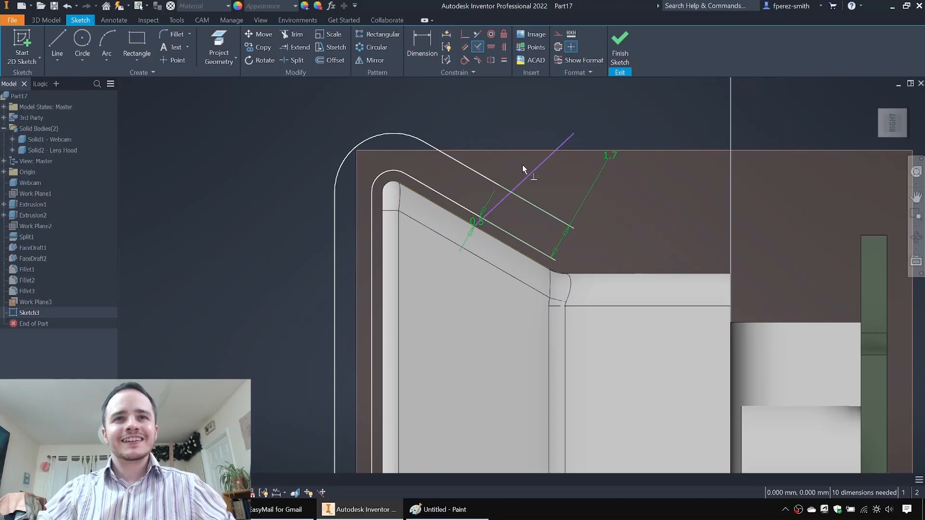
click(525, 181)
click(447, 212)
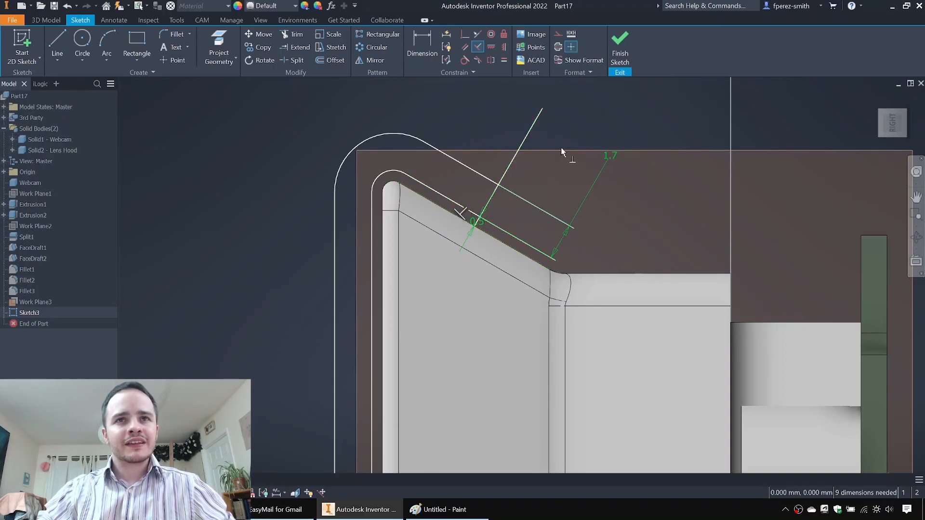
click(465, 35)
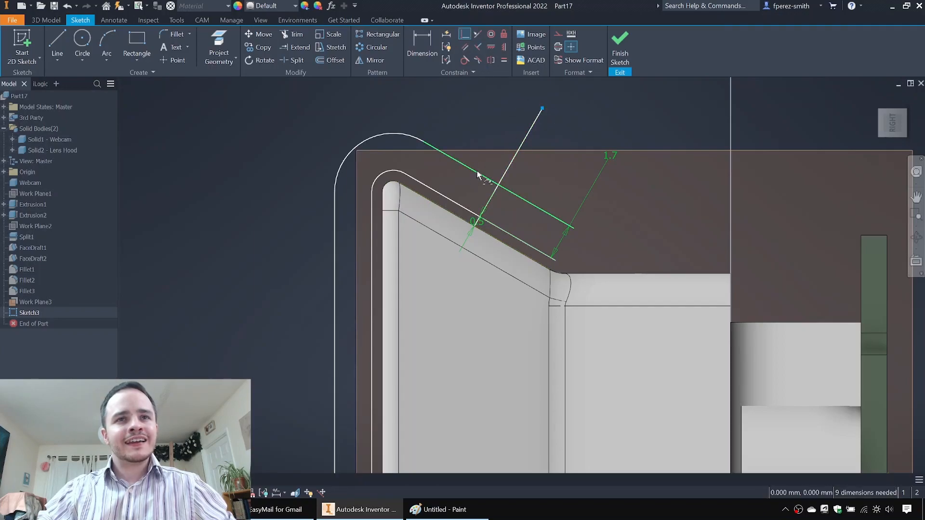
Step: Draw a line from the lower slanted edge's midpoint outward past the outer offset curve
scroll(560, 270, down, 3)
middle_drag(567, 440, 509, 166)
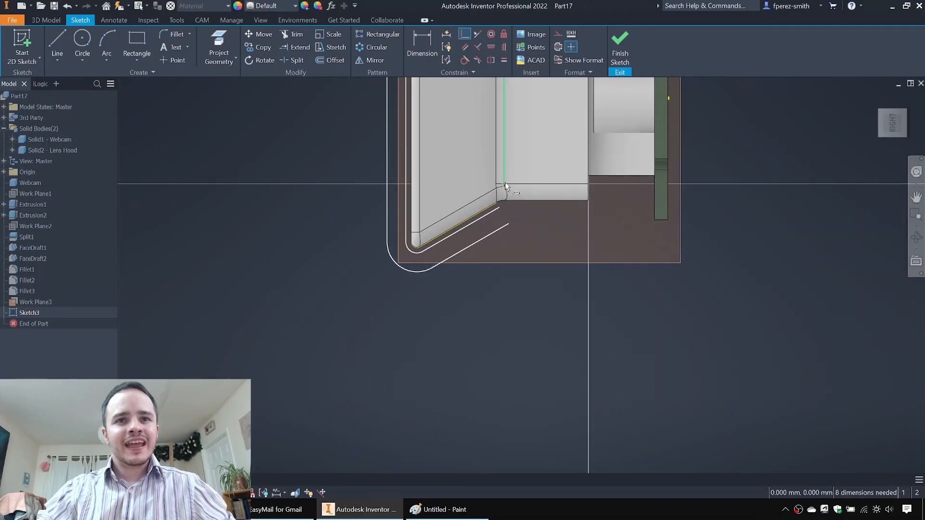
scroll(458, 225, up, 4)
click(82, 48)
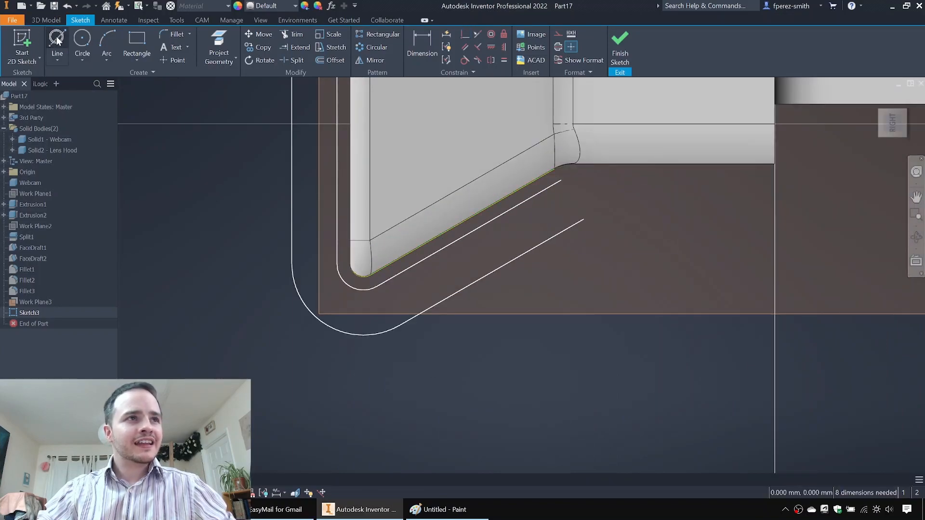
key(l)
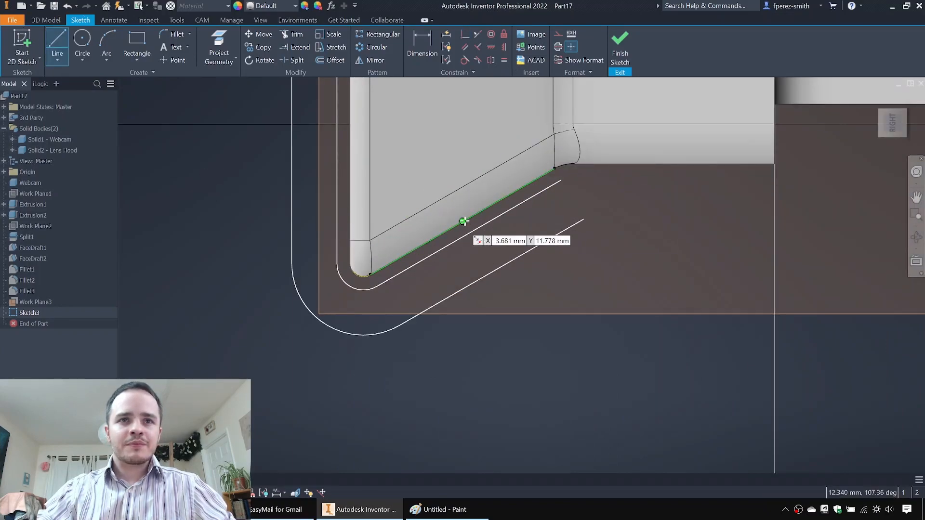
click(462, 219)
click(504, 374)
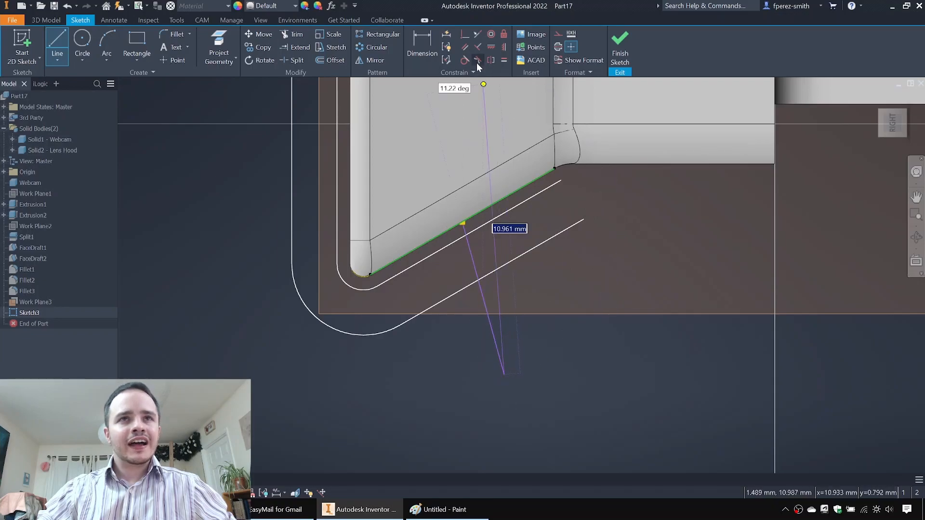
key(Escape)
Step: Constrain the lower line perpendicular to its slanted edge and make its free end coincident with the outer offset curve
click(477, 47)
click(487, 310)
click(506, 196)
key(Escape)
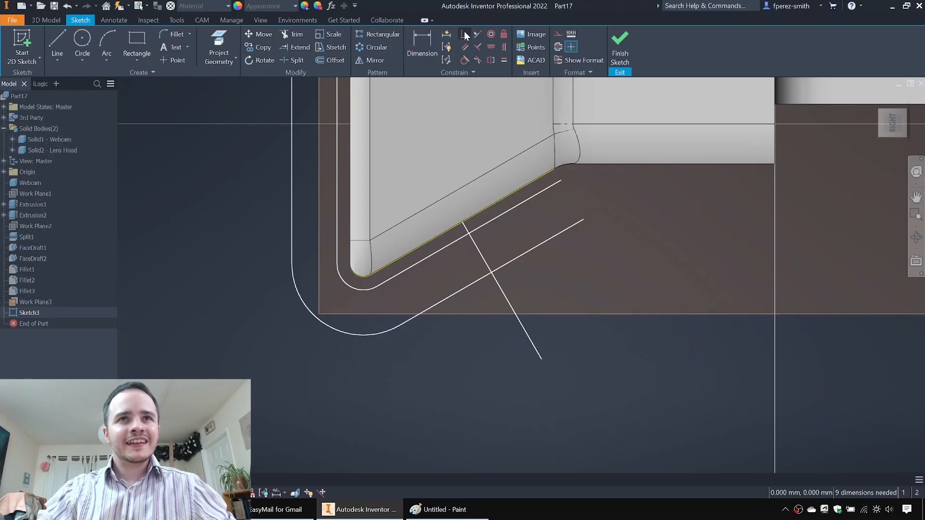
click(465, 35)
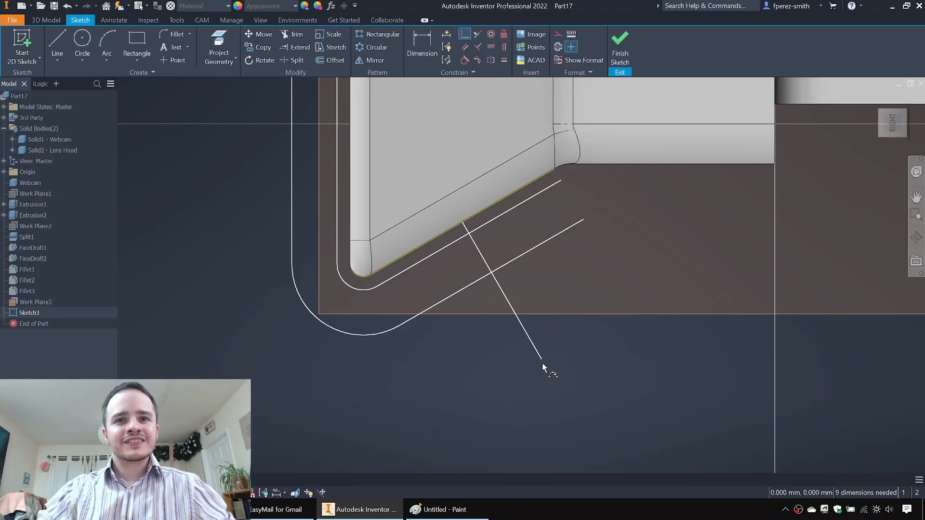
click(519, 258)
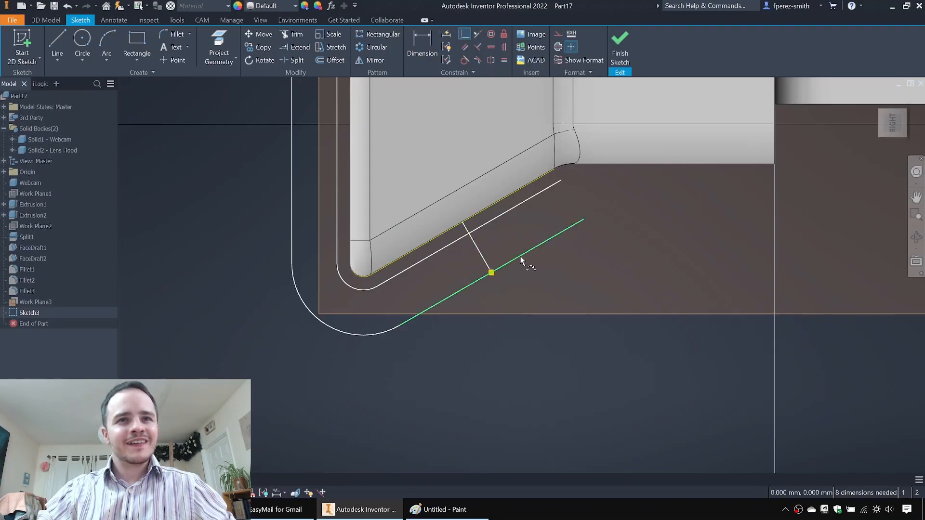
middle_drag(501, 229, 557, 244)
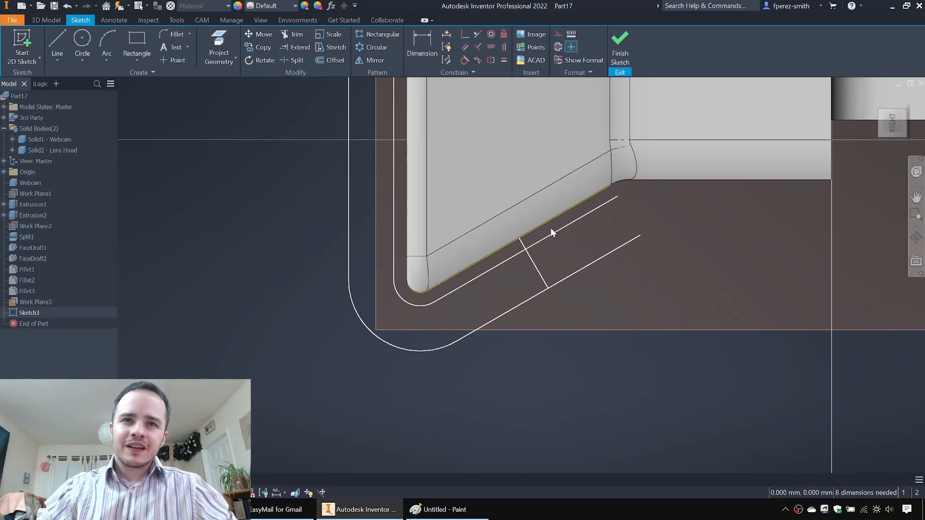
Step: Try to trim the lower inner offset line back to the perpendicular connecting line
click(552, 236)
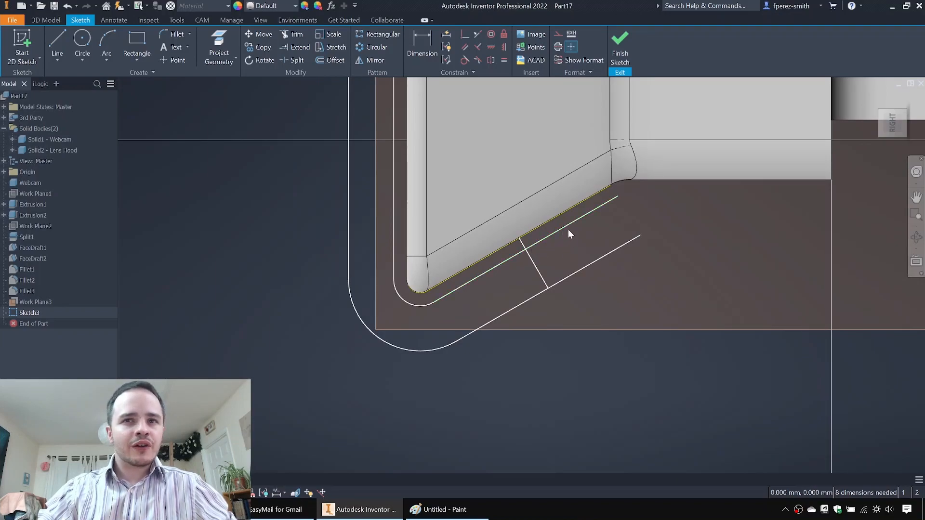
key(x)
click(571, 230)
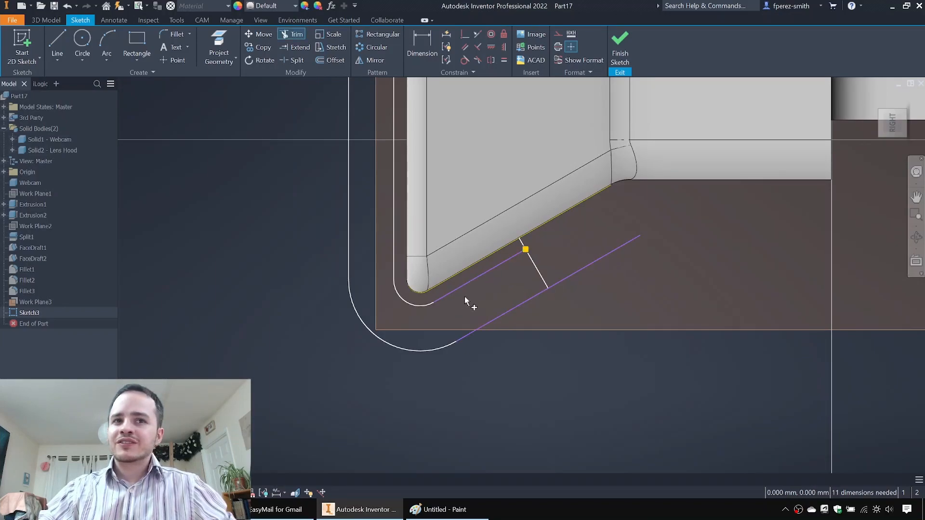
key(Escape)
key(ctrl+z)
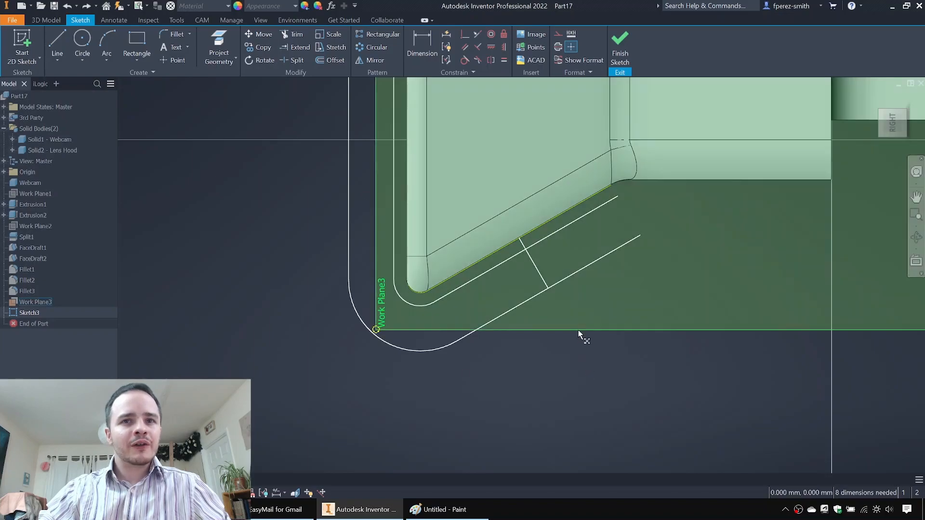
Step: Finish the offset profile sketch and hide the midplane work plane
scroll(578, 337, down, 4)
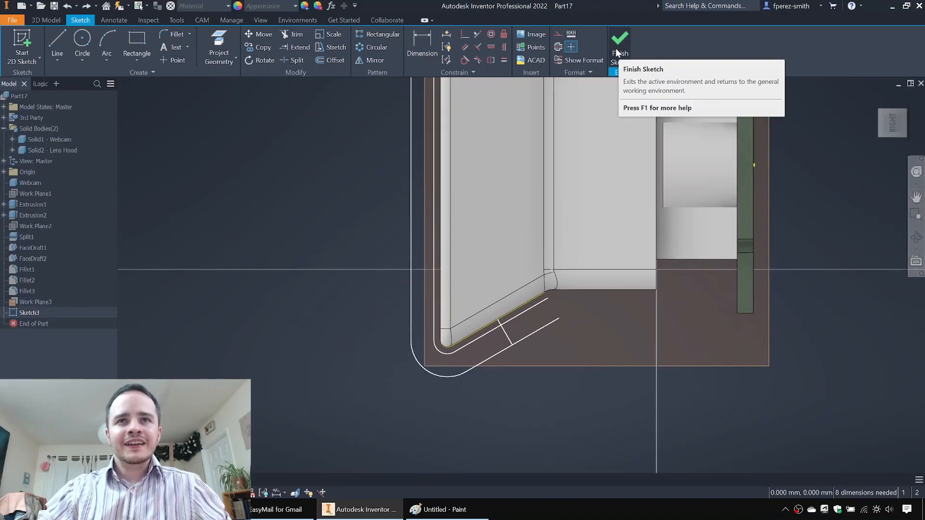
click(616, 48)
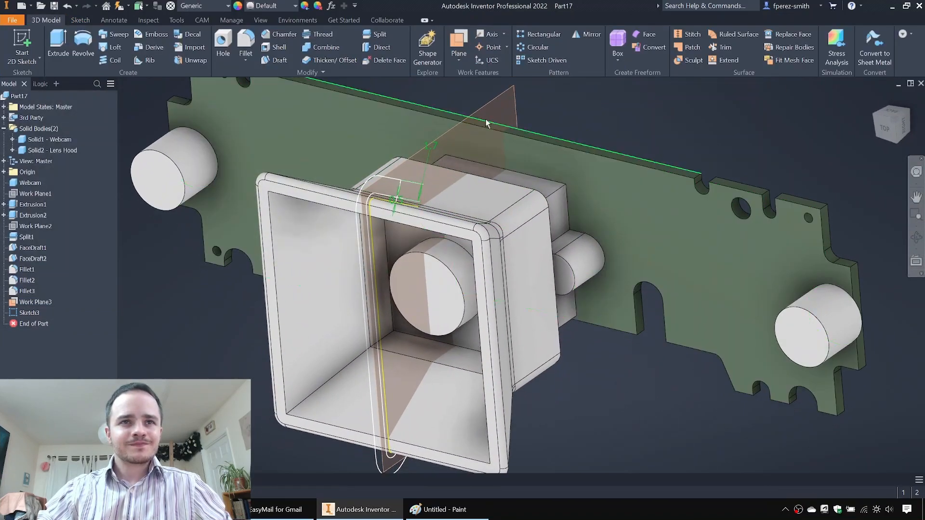
click(490, 103)
right_click(489, 103)
click(518, 119)
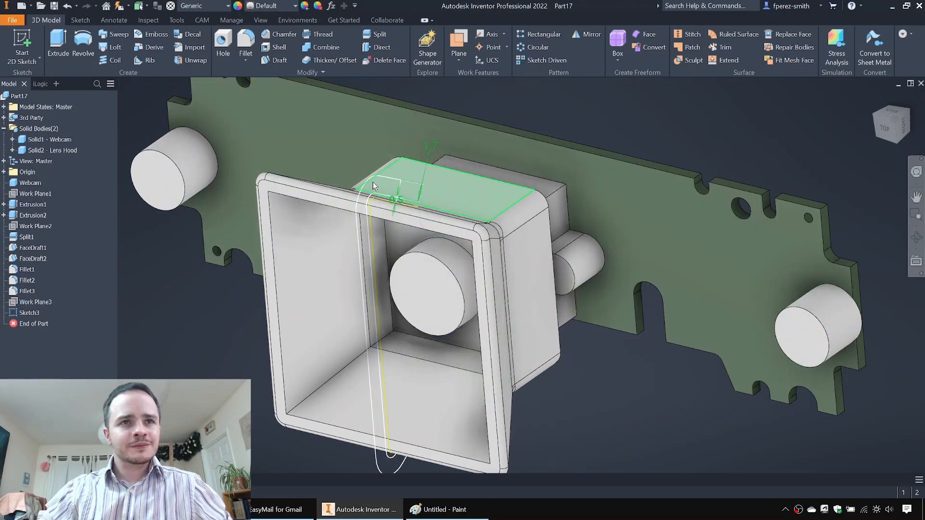
Step: Set up an Extrude of the closed offset profile as a new solid, symmetric about the sketch plane
middle_drag(223, 144, 248, 144)
click(59, 48)
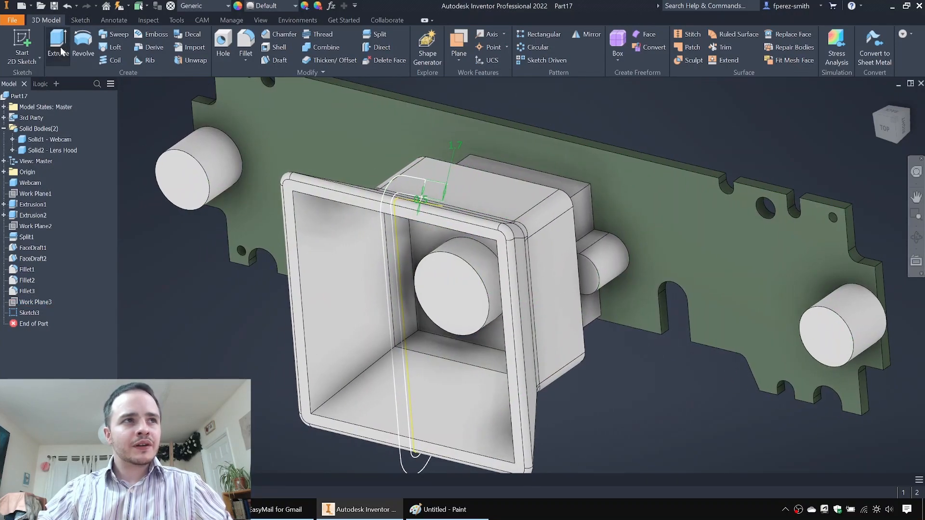
middle_drag(439, 192, 551, 166)
click(574, 198)
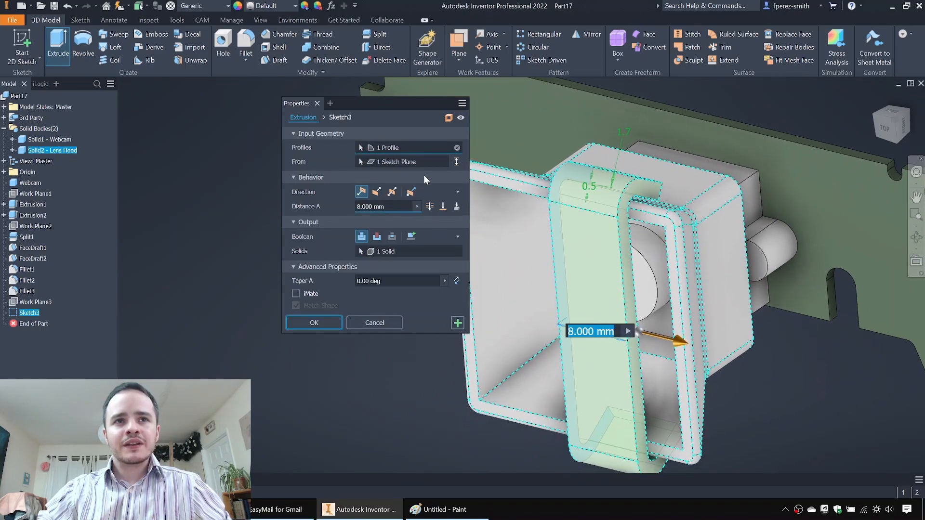
click(412, 236)
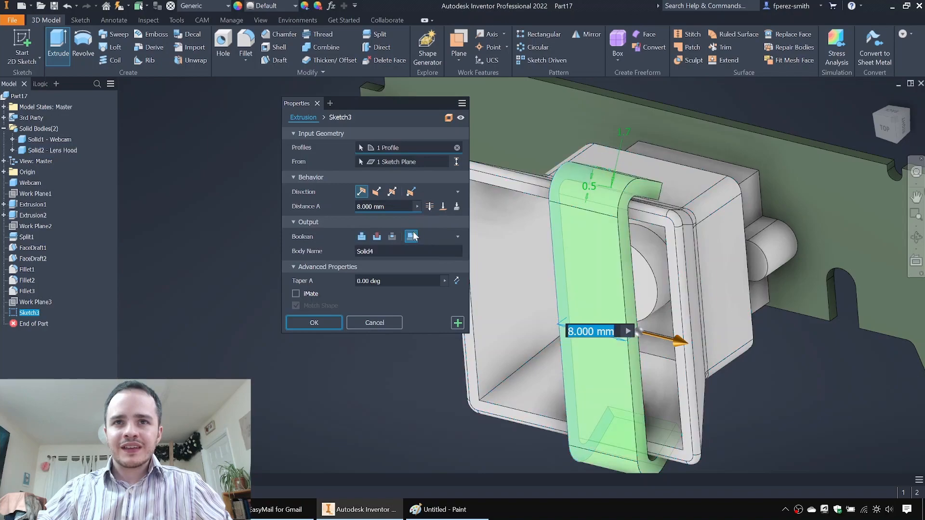
click(394, 195)
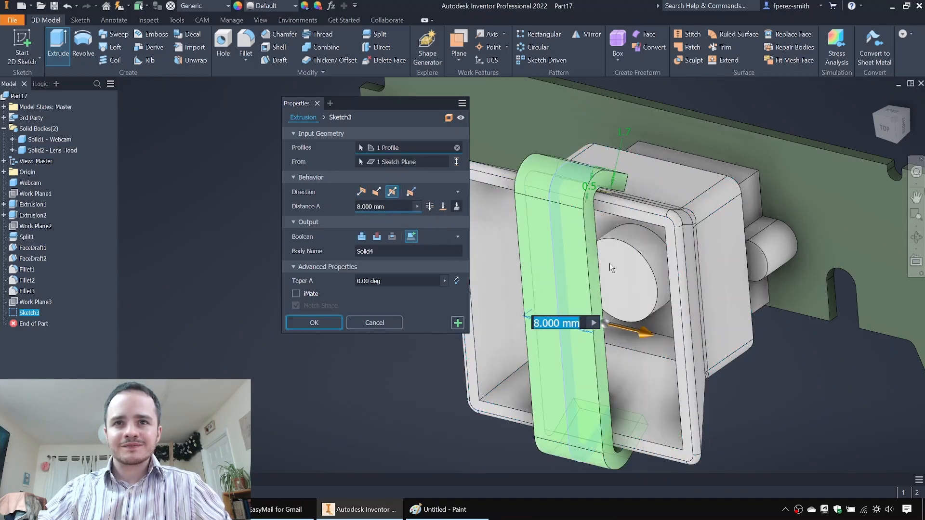
Step: Set the symmetric extrusion distance to 28 mm so the cover spans the flare, and create the body
scroll(612, 268, down, 4)
click(885, 129)
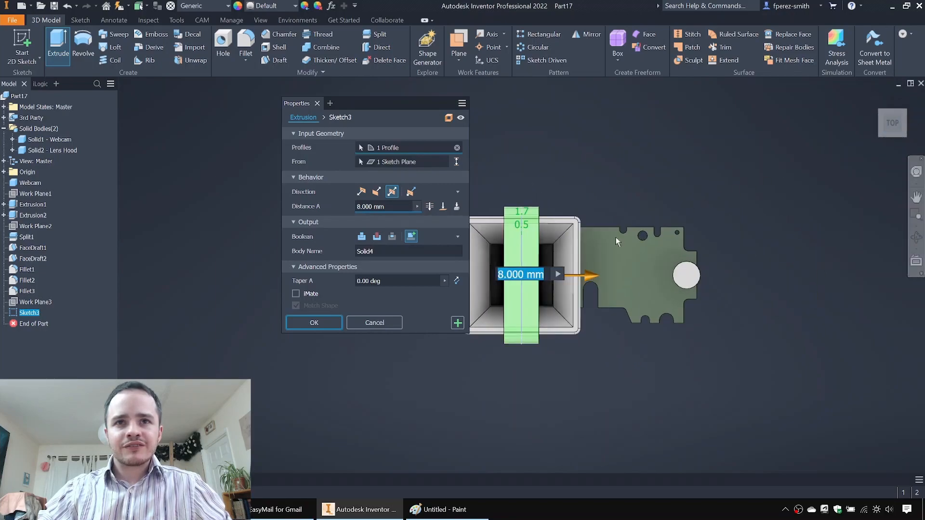
drag(711, 272, 752, 278)
shift+middle_drag(752, 279, 691, 221)
key(F5)
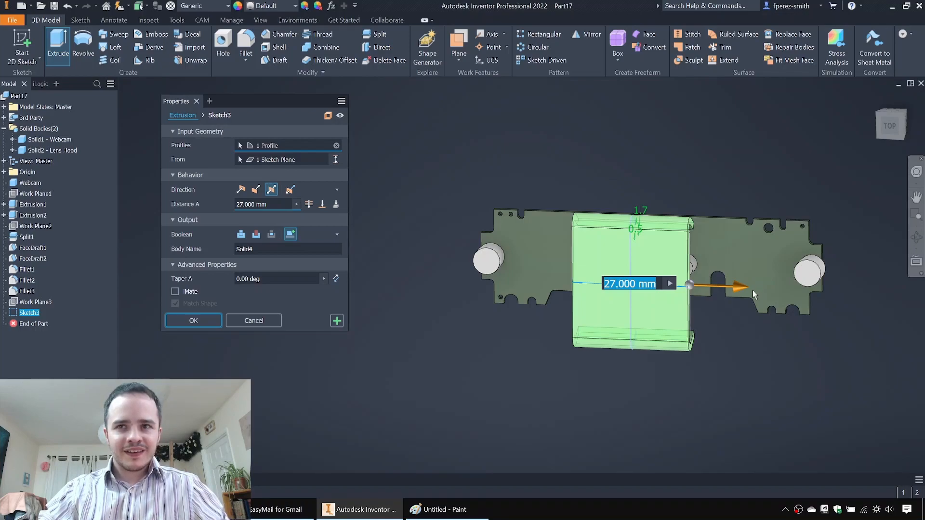
text(30)
key(Return)
drag(746, 287, 740, 290)
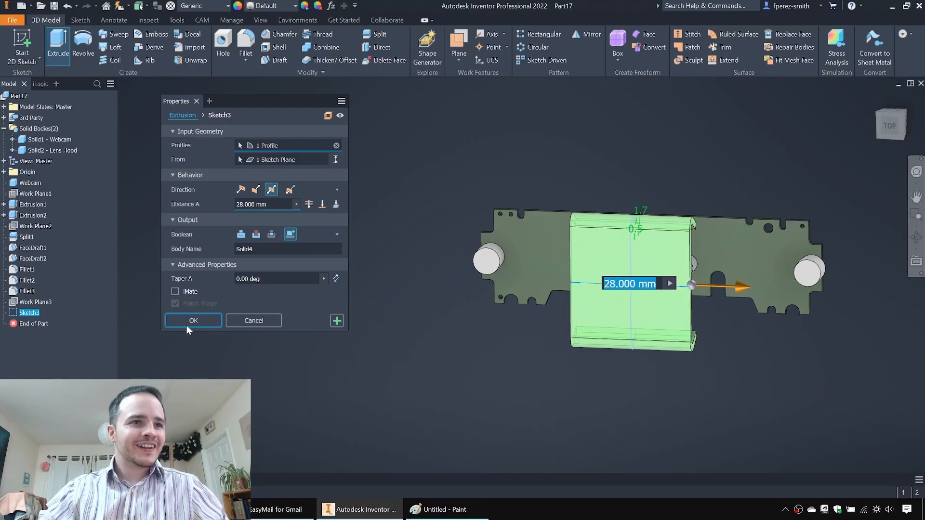
click(199, 318)
Step: Fillet the four outer corner edges of the cover's hooked lips with a 1 mm radius
key(f)
shift+middle_drag(718, 212, 616, 224)
scroll(602, 226, up, 3)
click(608, 248)
click(648, 165)
shift+middle_drag(648, 165, 700, 359)
click(678, 317)
click(702, 355)
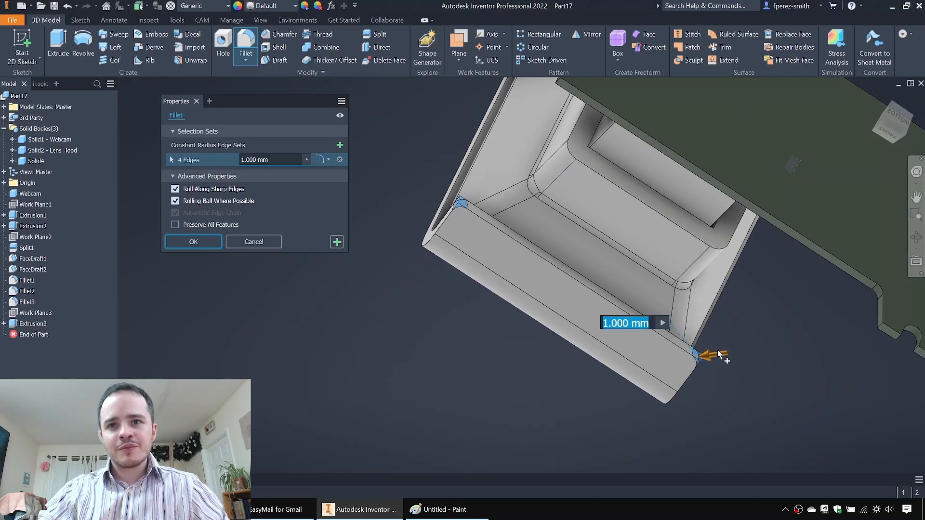
key(Return)
Step: Fillet the cover's inner and outer perimeter edge loops with a 0.5 mm radius
shift+middle_drag(558, 259, 505, 284)
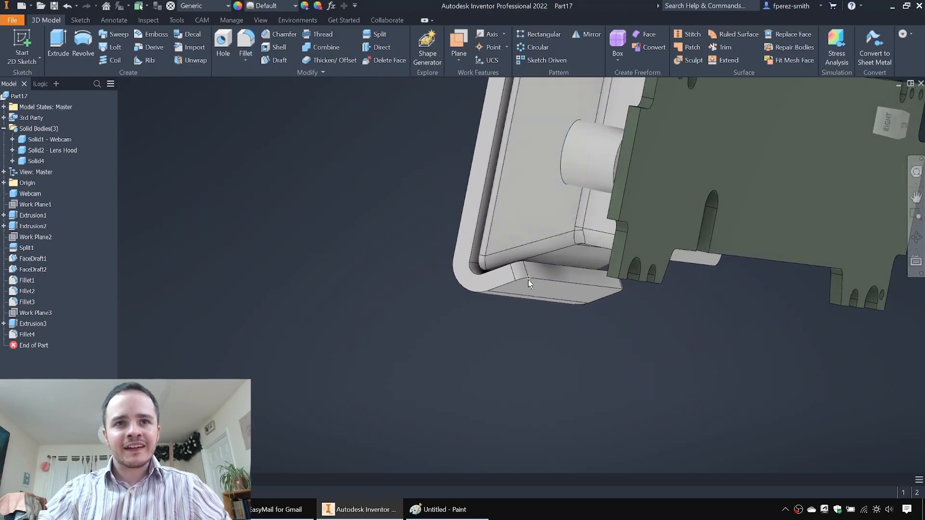
key(f)
click(505, 291)
click(514, 264)
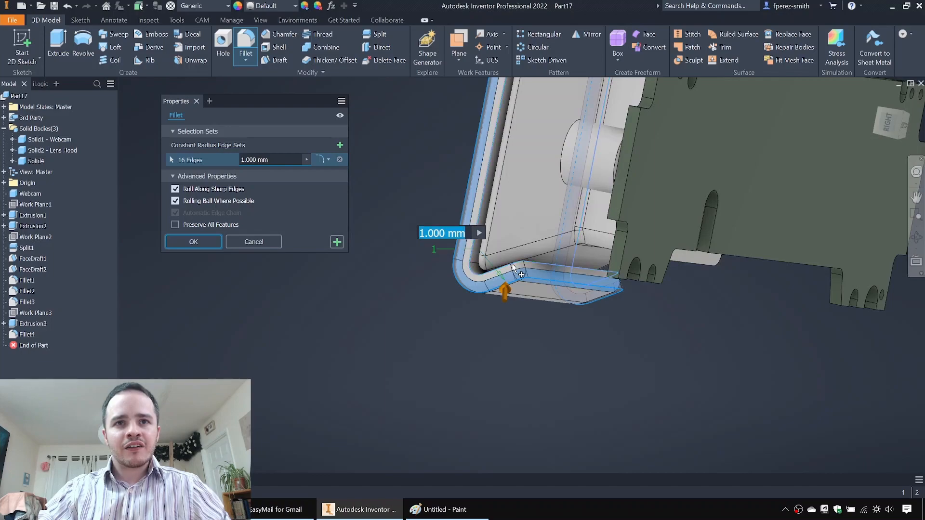
text(0.5)
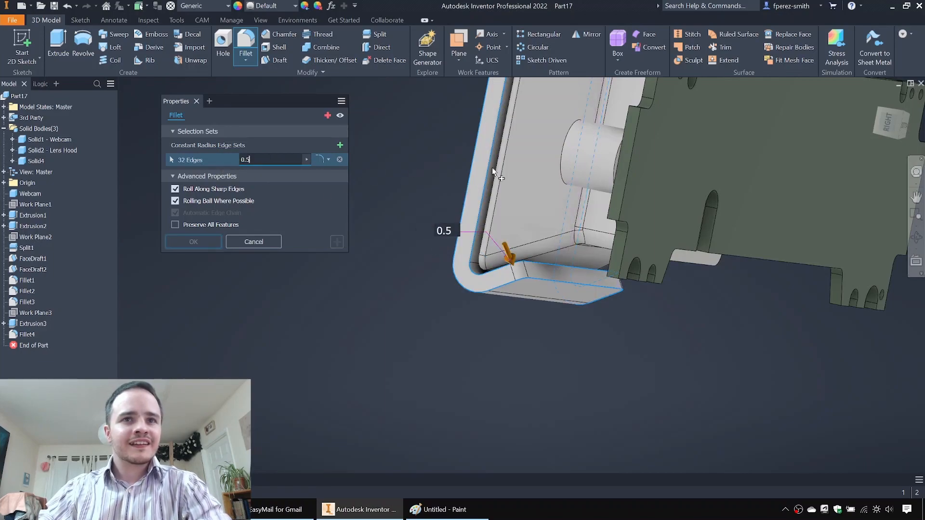
scroll(469, 183, down, 3)
shift+middle_drag(468, 183, 356, 207)
key(Return)
Step: Rename the new cover body to "Solid3 - Cover"
click(39, 163)
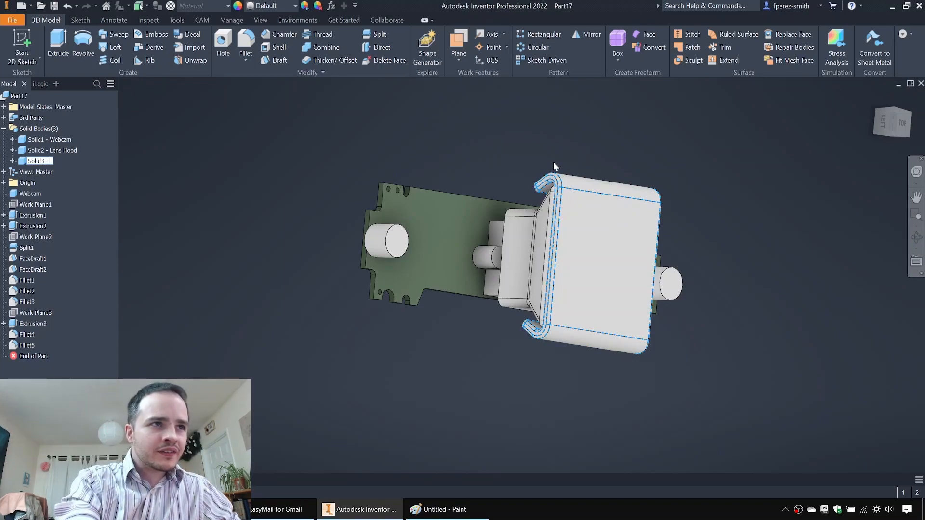
text(- Cover)
key(Return)
click(596, 114)
shift+middle_drag(664, 123, 649, 138)
Step: Save the part as "Lens Hood MSB" in the "Model 006 - Webcam Lens Hood" folder under Youtube Videos
key(ctrl+s)
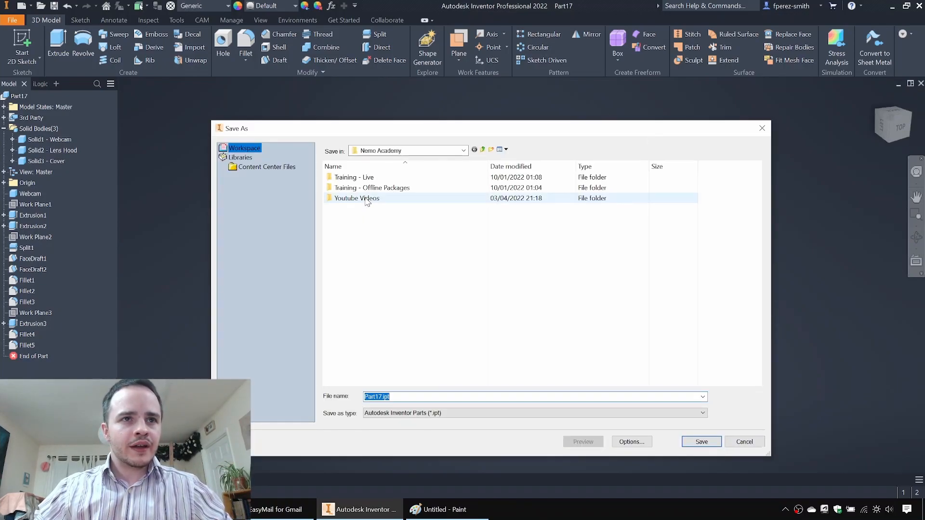
double_click(383, 200)
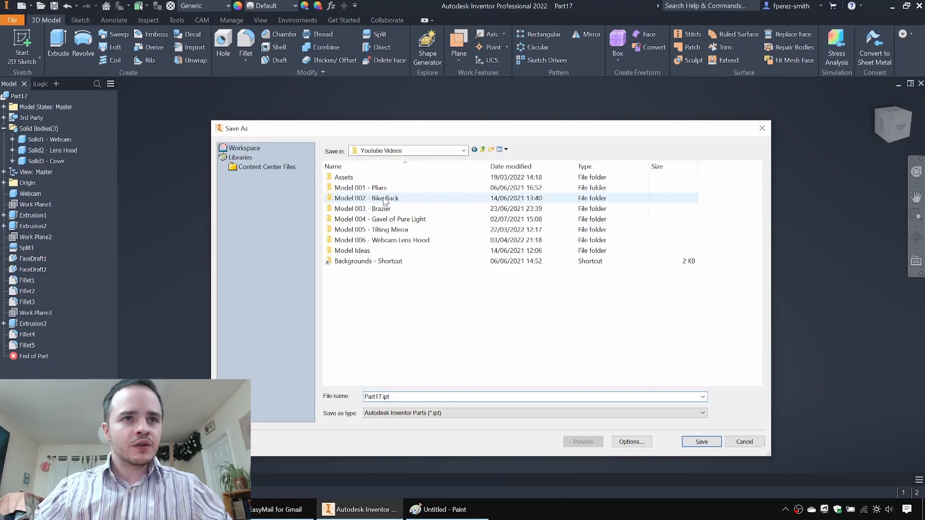
double_click(371, 241)
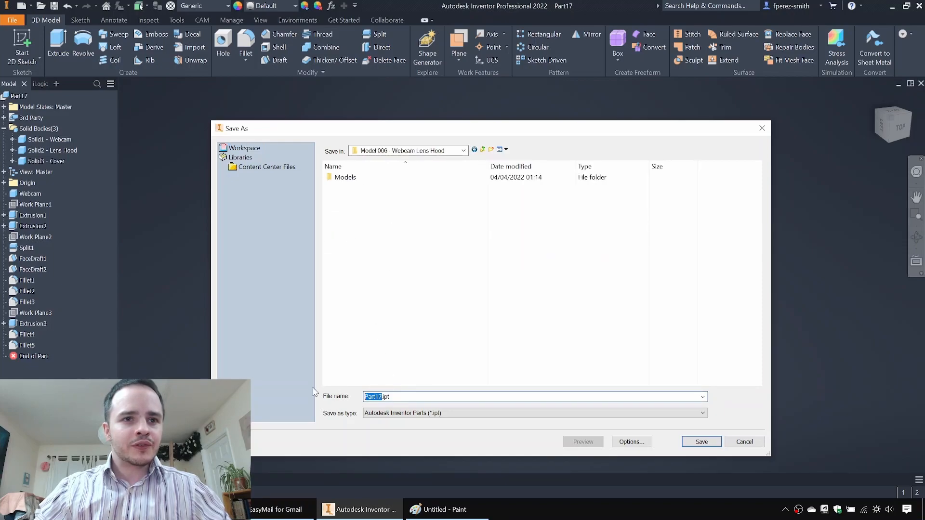
text(Len)
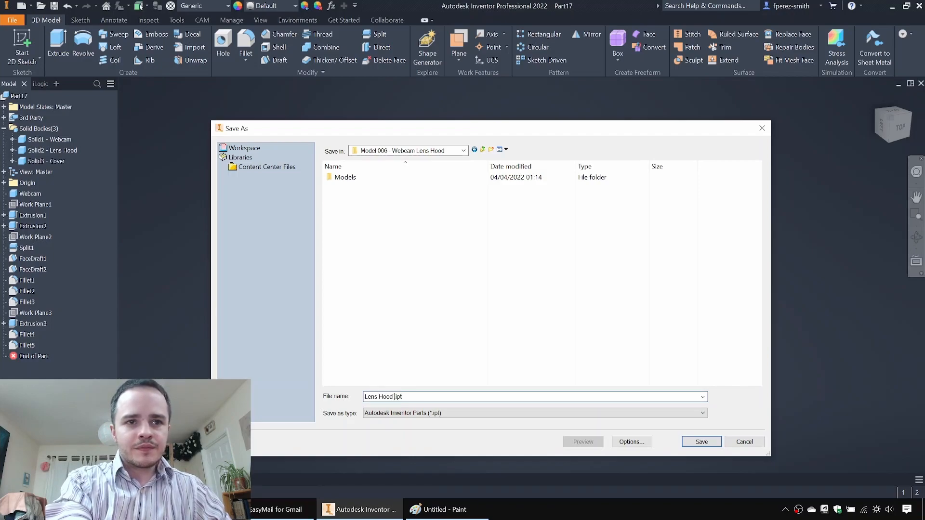
text(s Hood MSB)
key(Return)
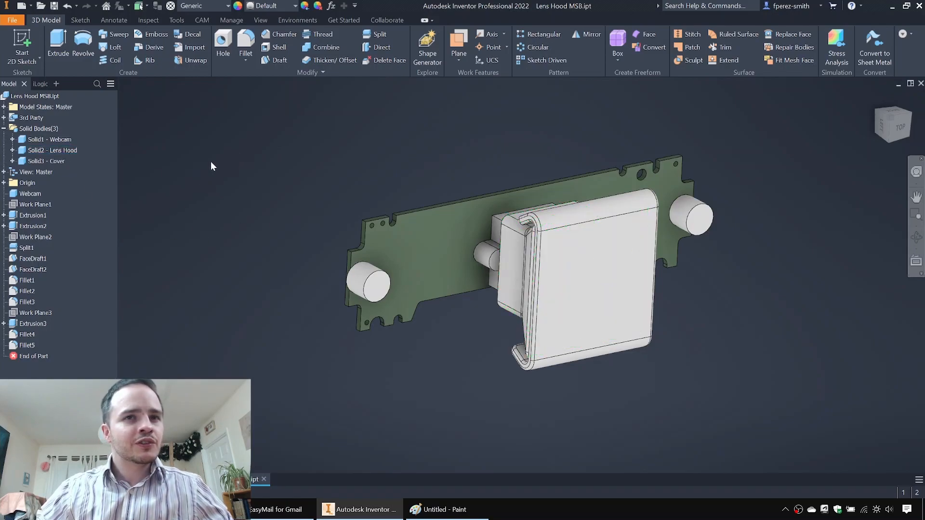
Step: Start Make Part from the Lens Hood solid body and choose the Metric Standard (mm).ipt template
click(57, 152)
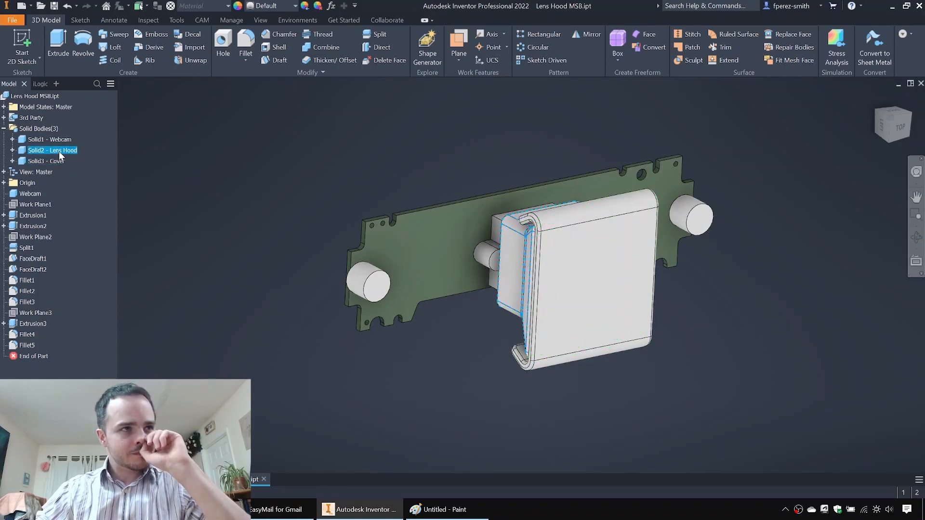
right_click(58, 151)
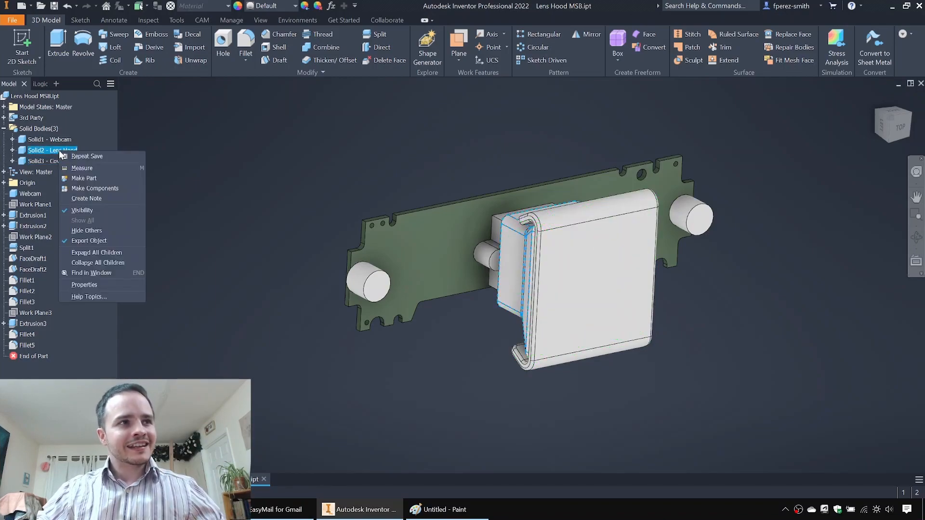
click(94, 177)
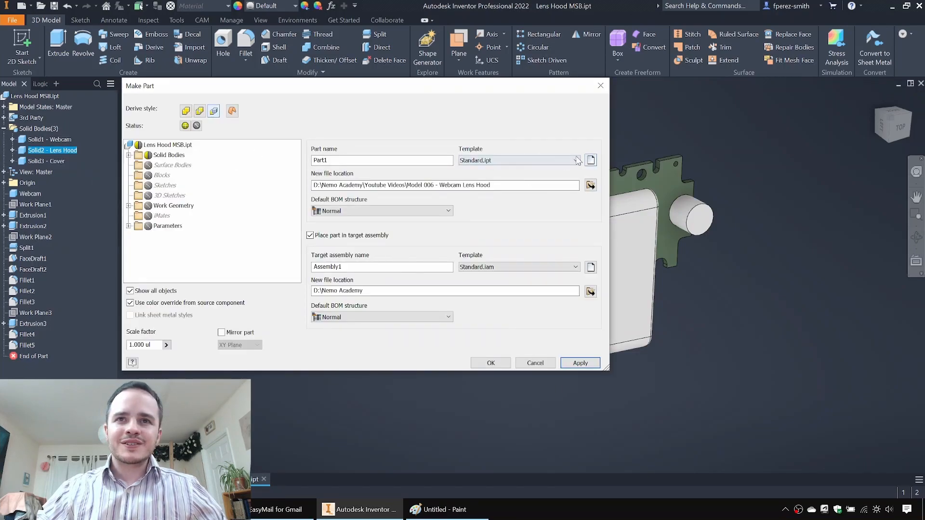
click(591, 161)
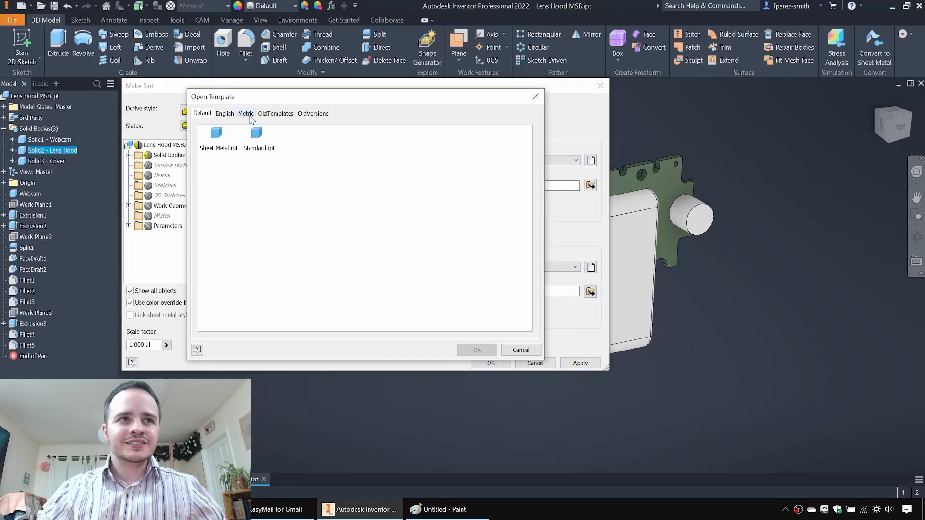
click(246, 113)
click(395, 134)
click(477, 350)
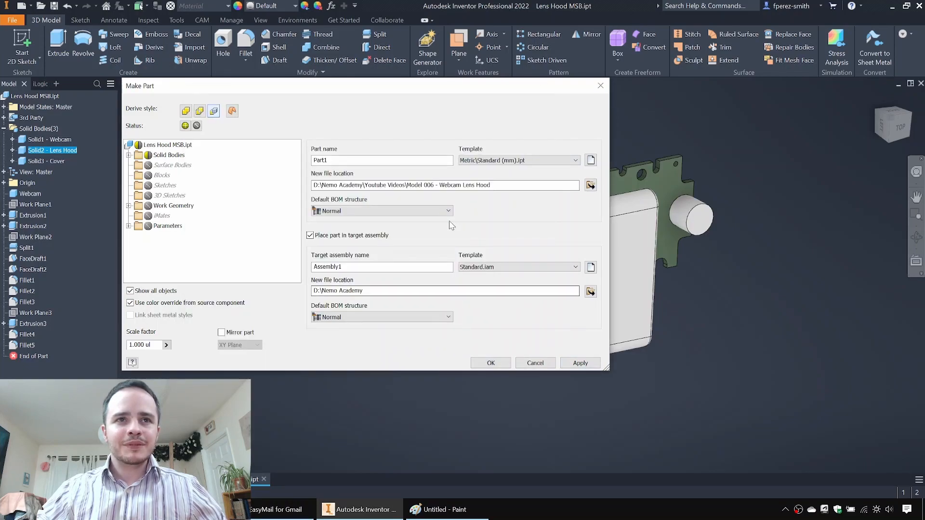
Step: Name the derived part "Lens Hood Part", disable placing it in a target assembly, and create it
drag(340, 161, 303, 157)
text(Lens Hood)
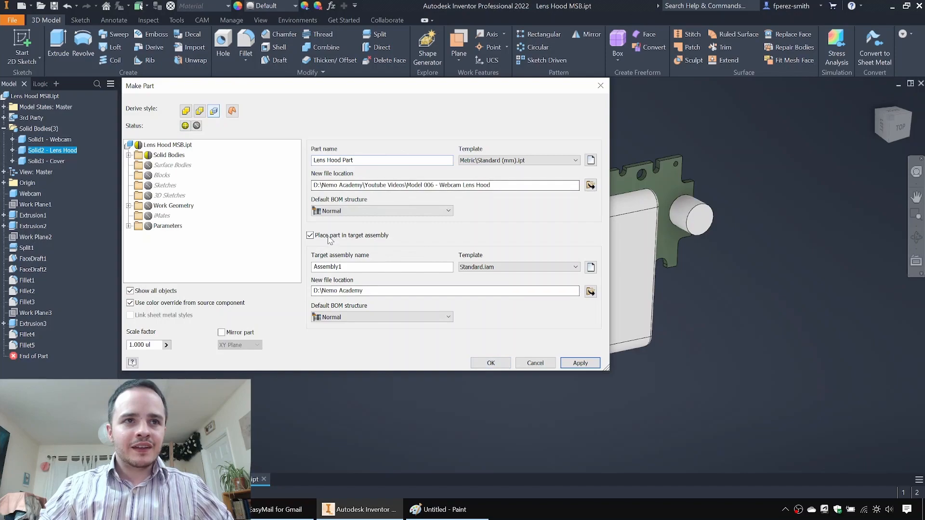
click(310, 236)
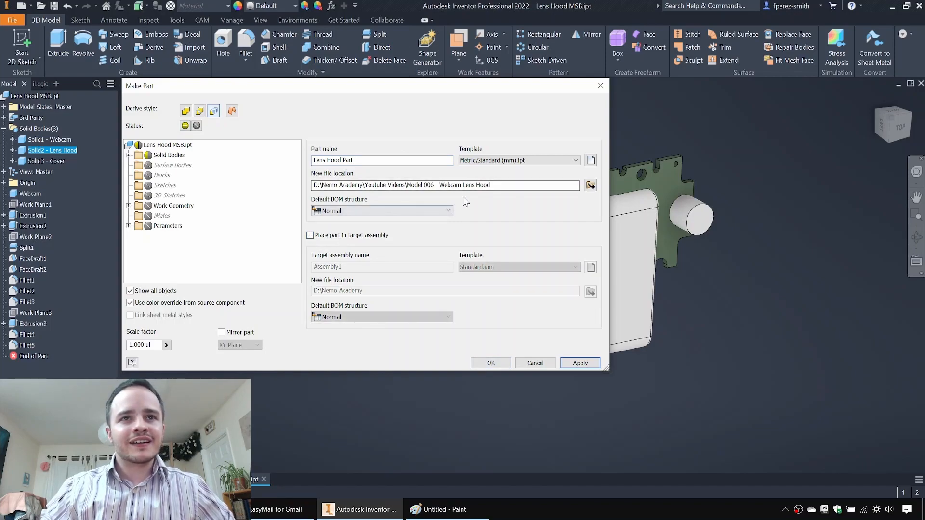
click(490, 363)
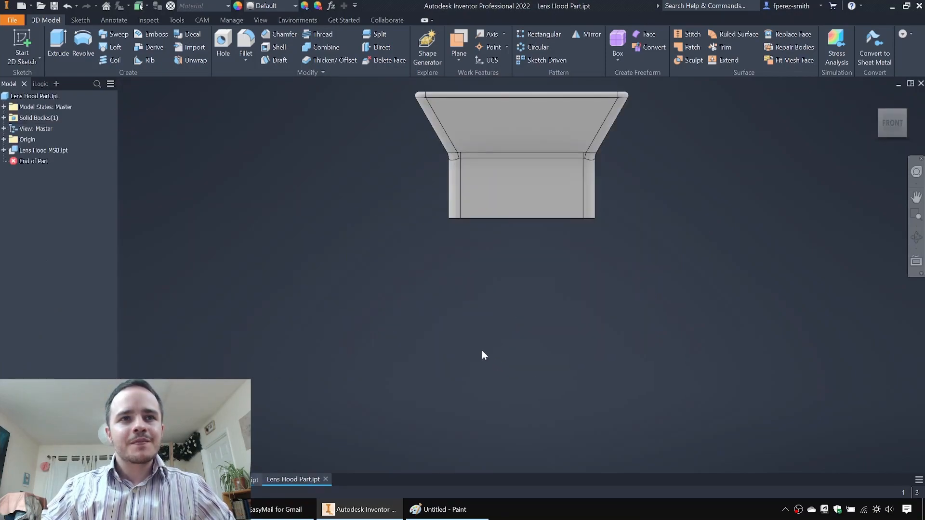
Step: Save Lens Hood Part.ipt together with its source file Lens Hood MSB.ipt
shift+middle_drag(540, 181, 328, 209)
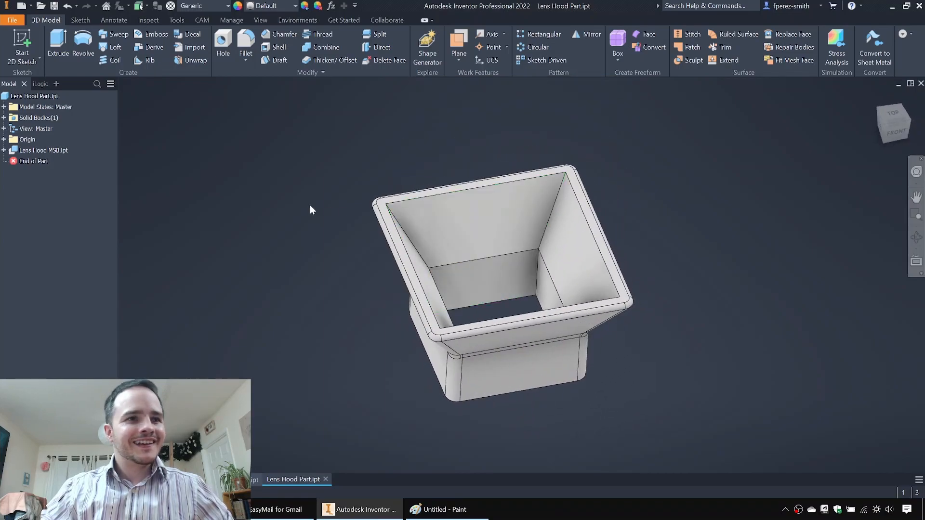
key(ctrl+s)
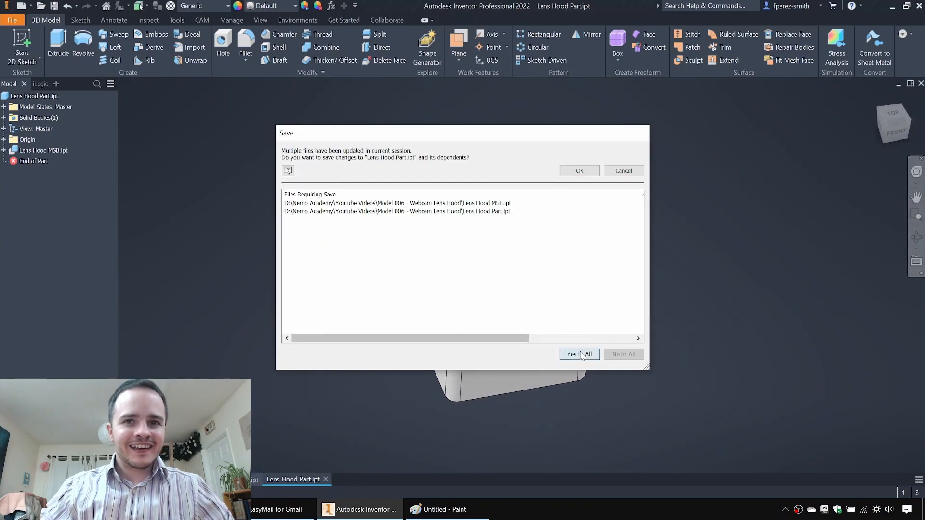
click(579, 172)
Step: In Lens Hood MSB.ipt, start Make Part from the Cover solid body and choose the Metric Standard (mm).ipt template
click(255, 479)
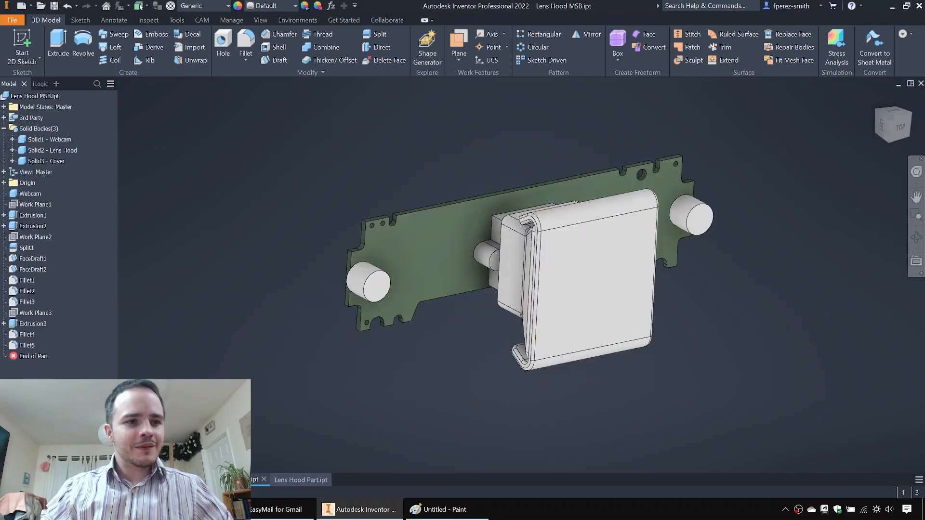
right_click(56, 161)
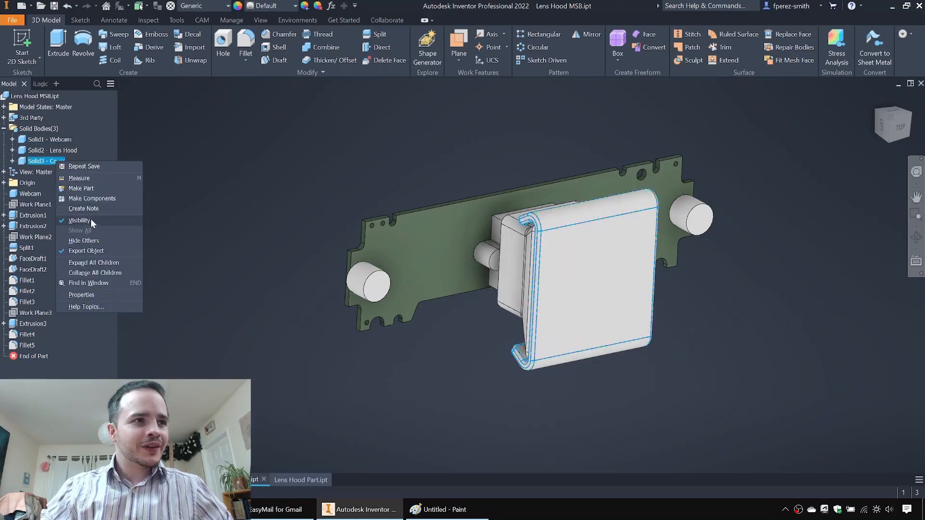
click(89, 188)
click(591, 160)
click(224, 113)
click(246, 113)
click(392, 140)
click(477, 350)
Step: Name the derived part "Cover Part", disable placing it in a target assembly, and create it
double_click(322, 160)
text(C)
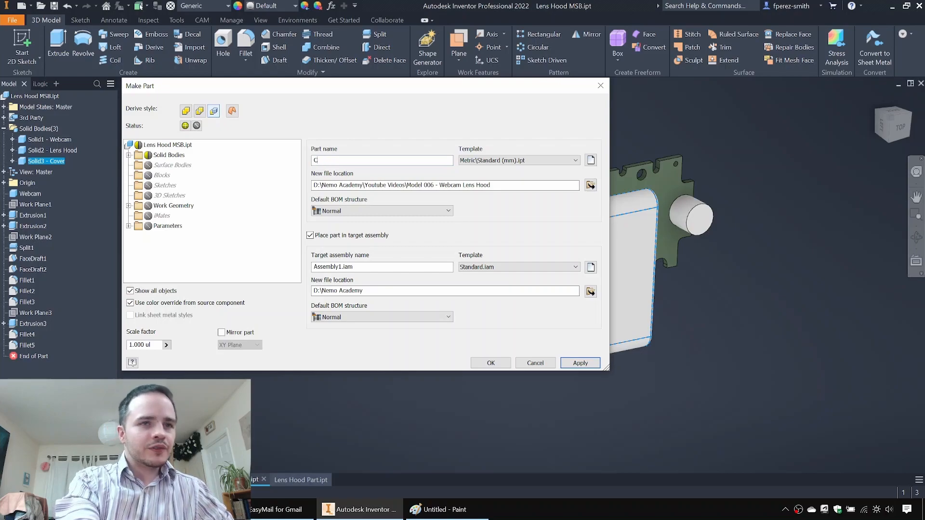
text(over Part)
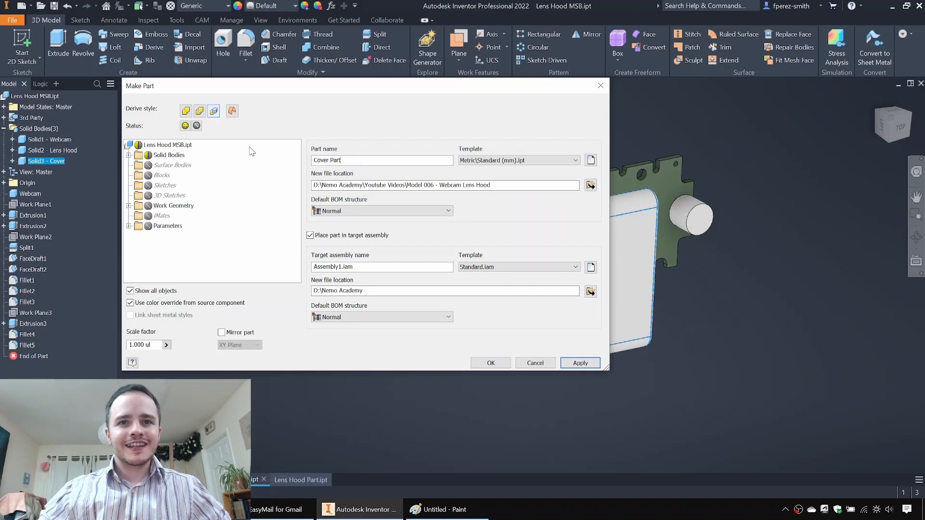
click(324, 236)
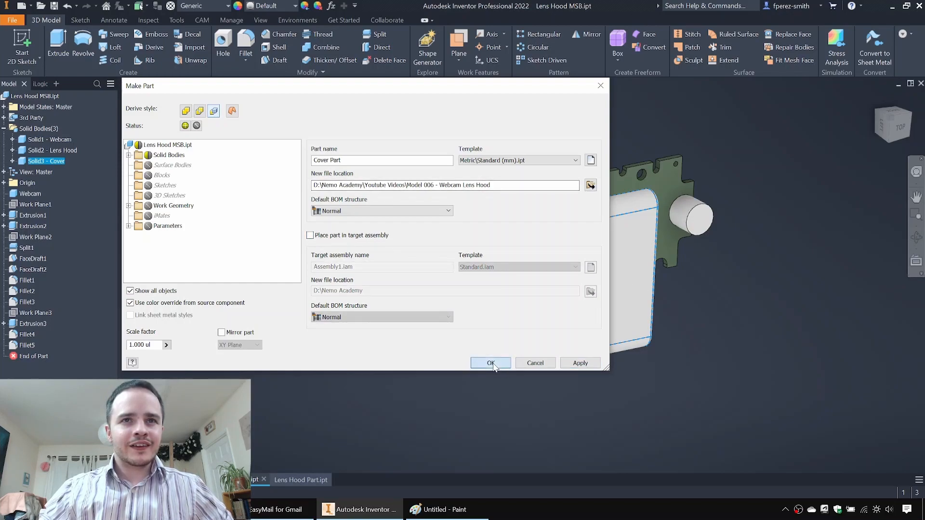
click(490, 362)
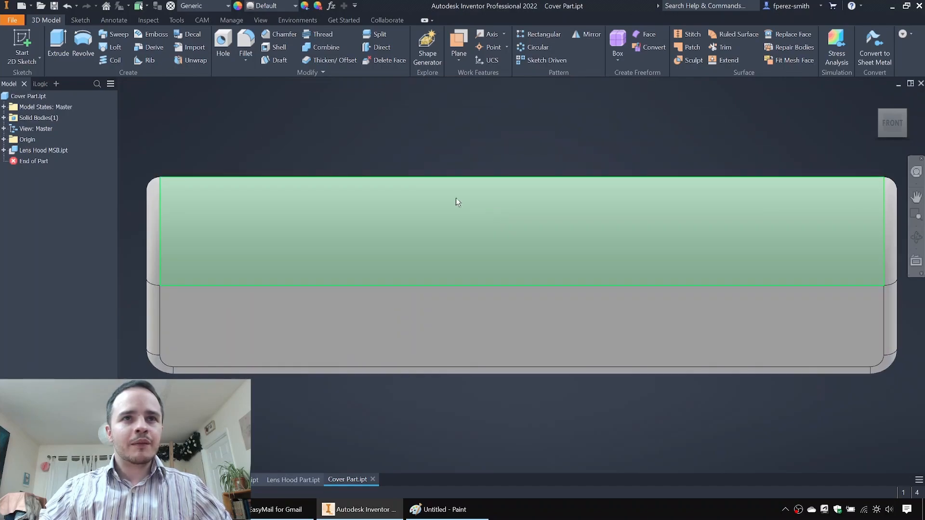
Step: Save Cover Part.ipt together with its source file Lens Hood MSB.ipt
key(F6)
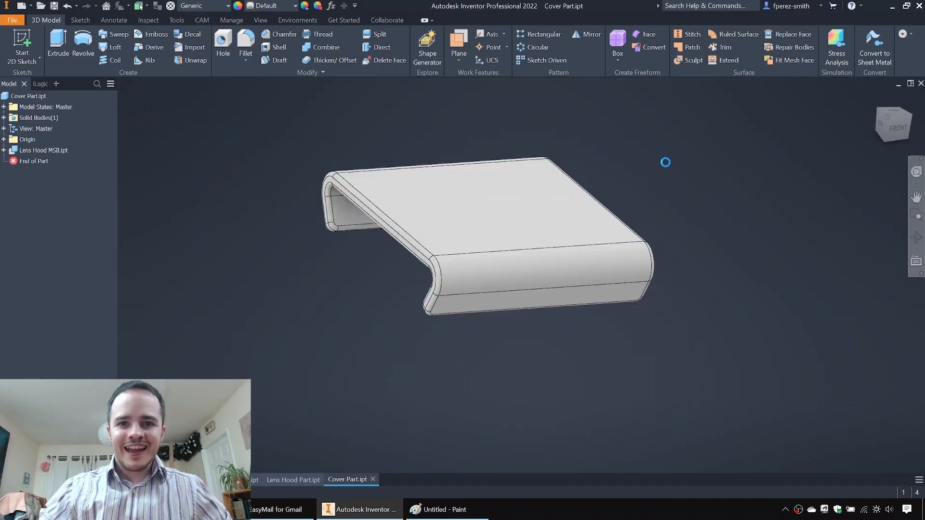
key(ctrl+s)
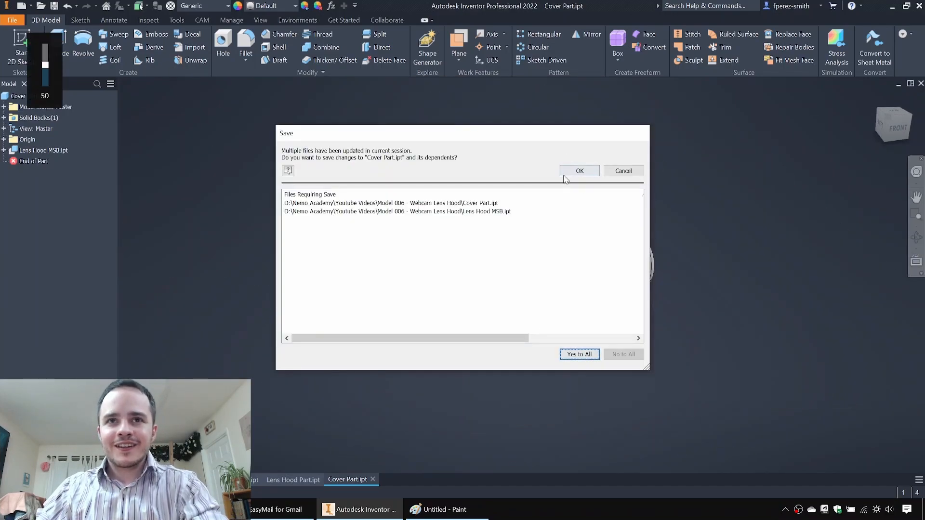
click(566, 178)
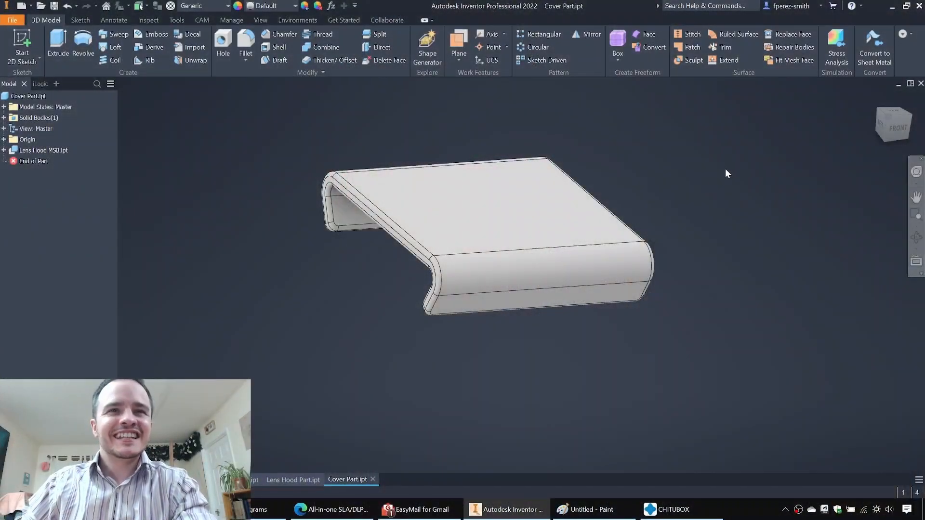
Step: Export the cover part in STL format as "Cover Part.stl" to the "Model 006 - Webcam Lens Hood" folder
shift+middle_drag(731, 172, 745, 159)
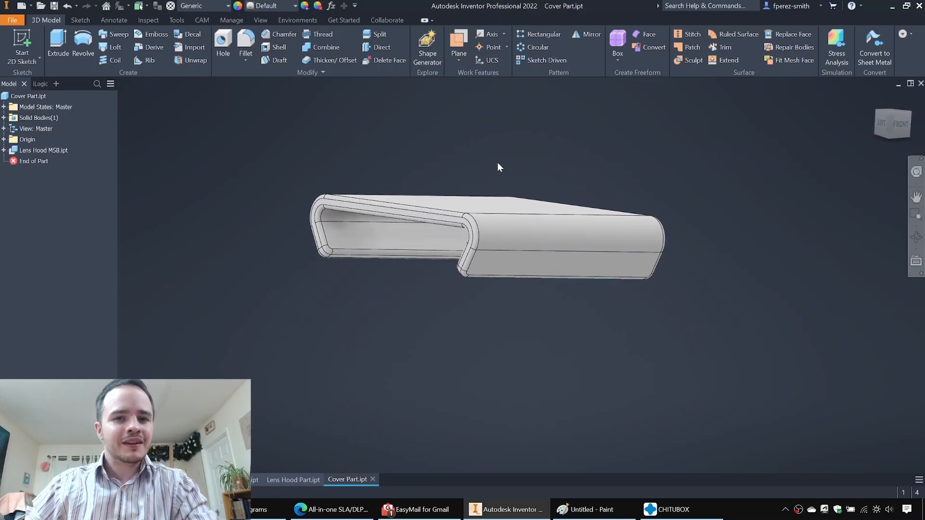
shift+middle_drag(497, 150, 510, 168)
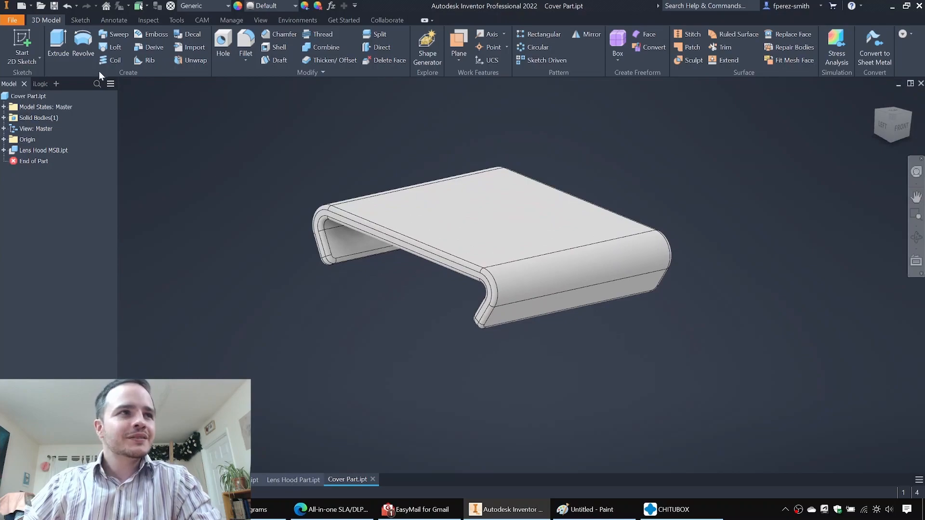
click(18, 21)
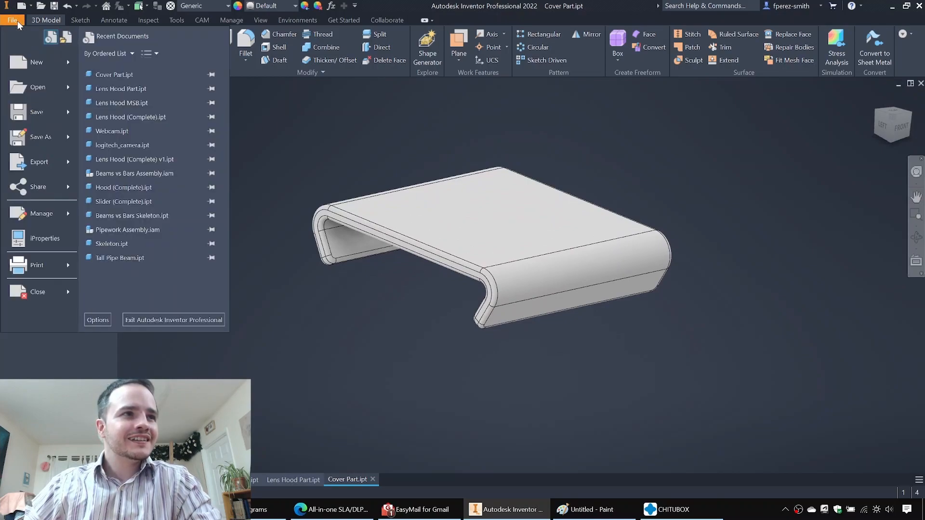
mouse_move(41, 160)
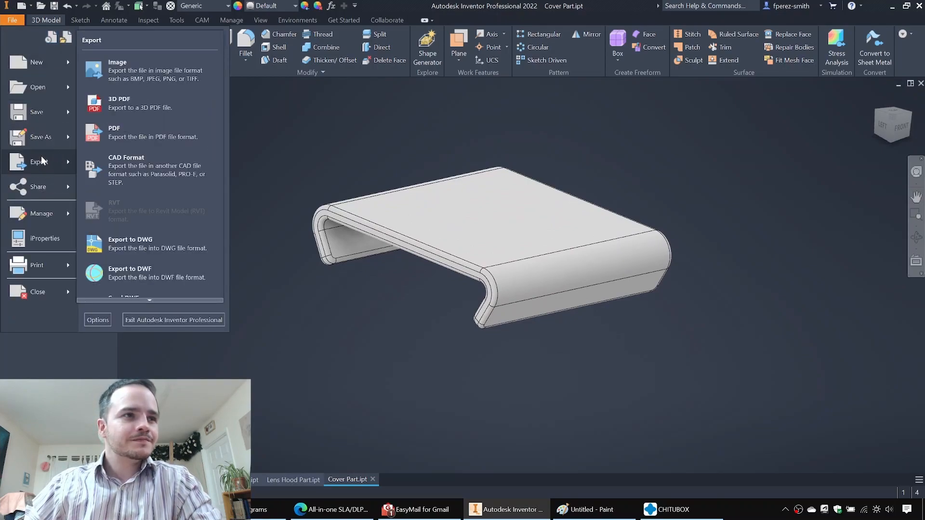
click(139, 162)
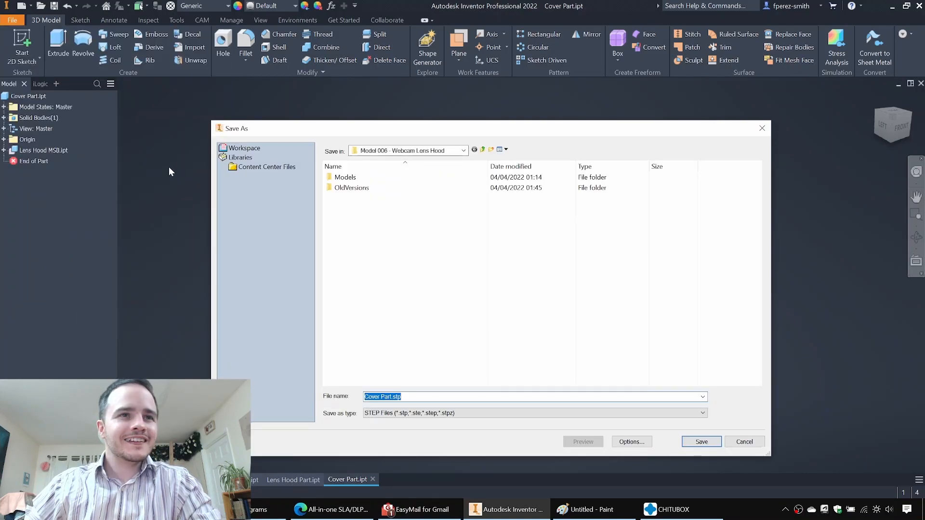
click(421, 413)
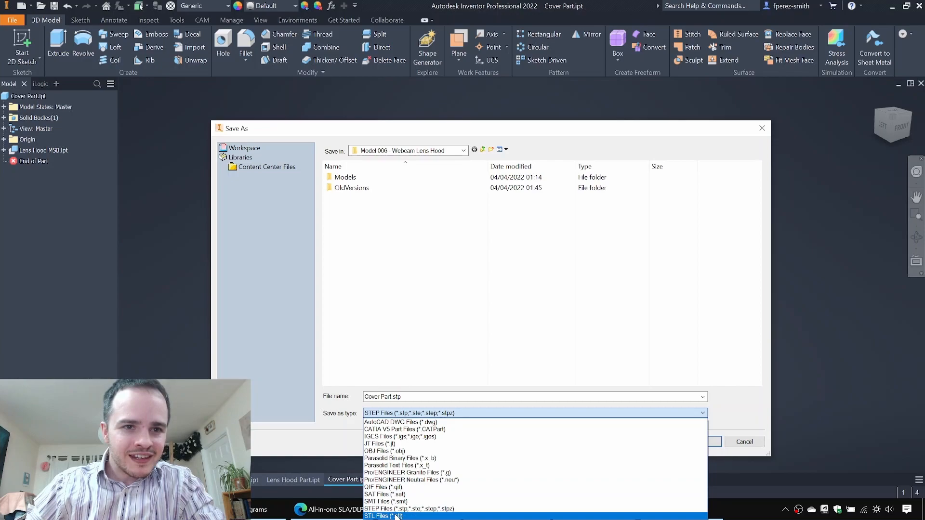
click(394, 516)
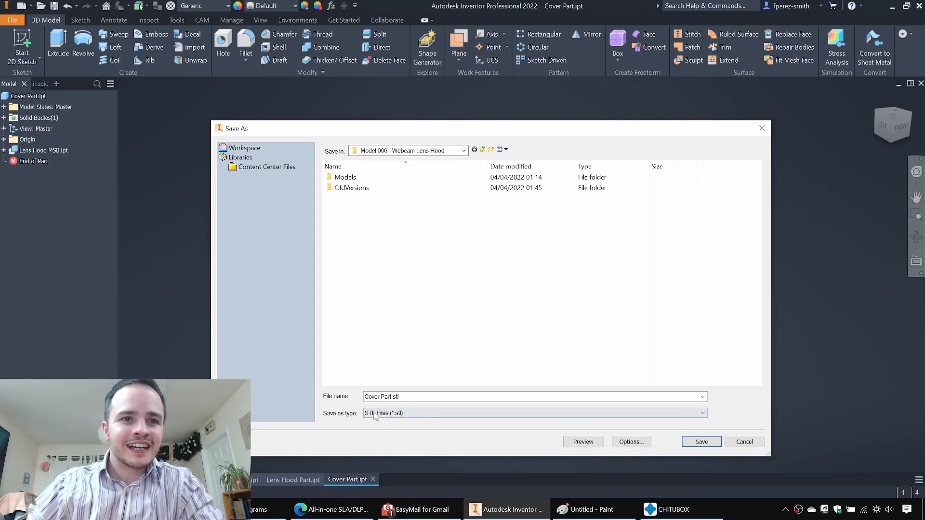
click(700, 442)
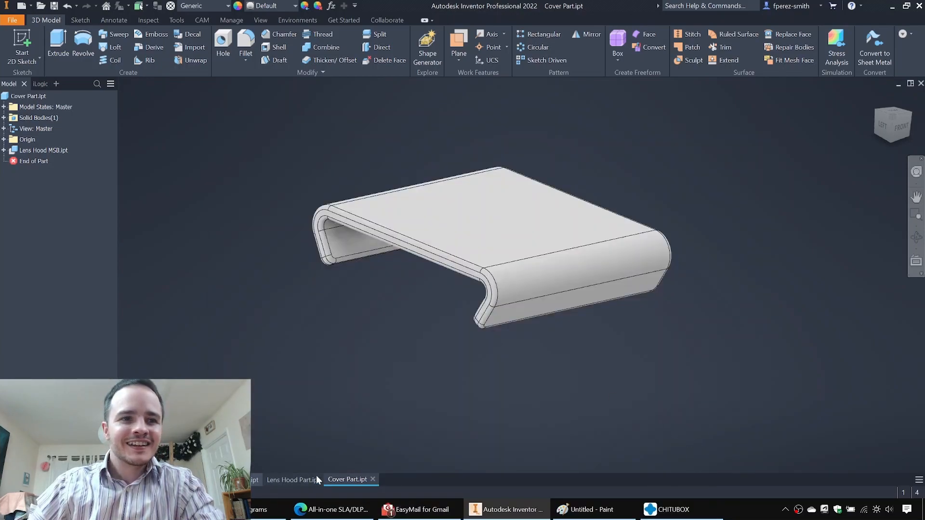
Step: Export the lens hood part in STL format as "Lens Hood Part.stl" to the "Model 006 - Webcam Lens Hood" folder
click(303, 480)
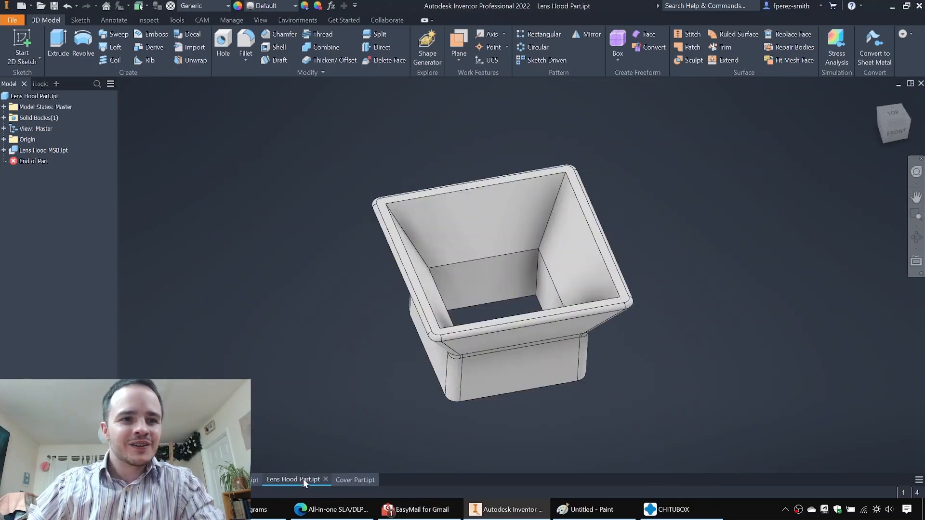
click(13, 20)
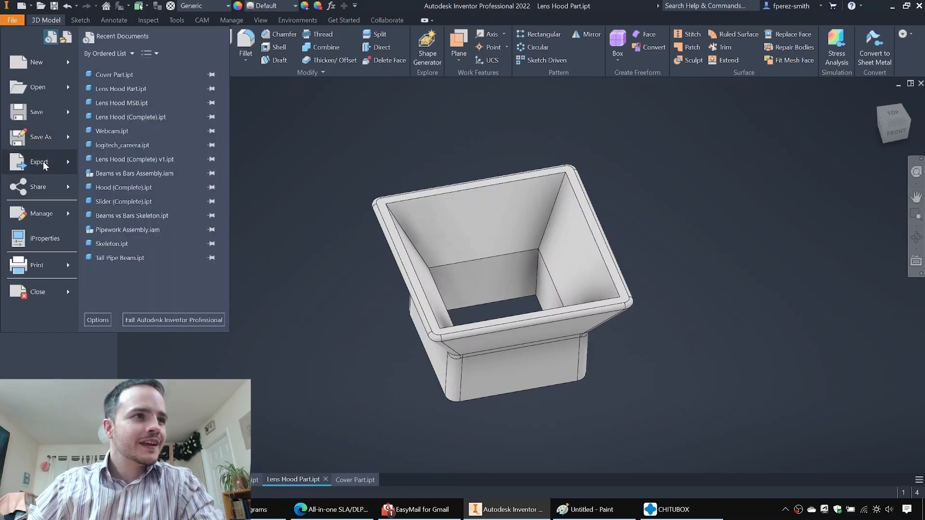
mouse_move(34, 160)
click(163, 164)
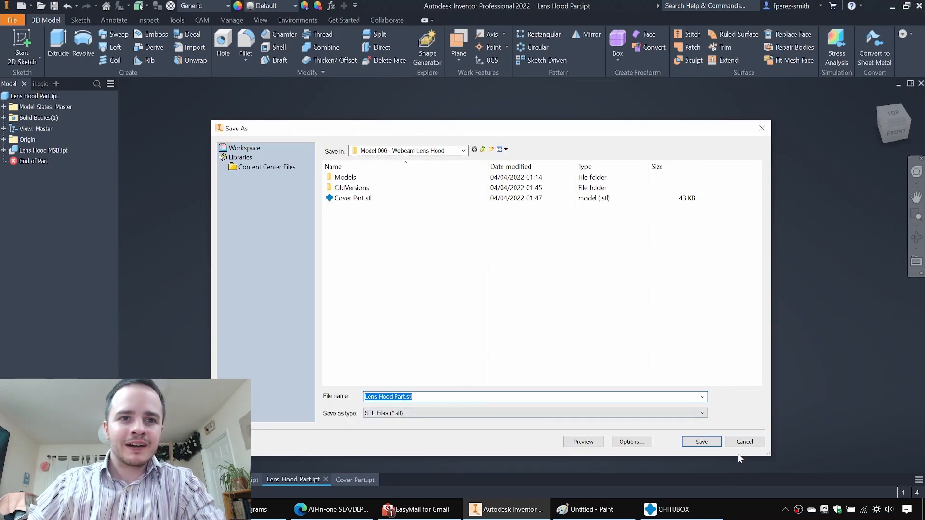
click(702, 442)
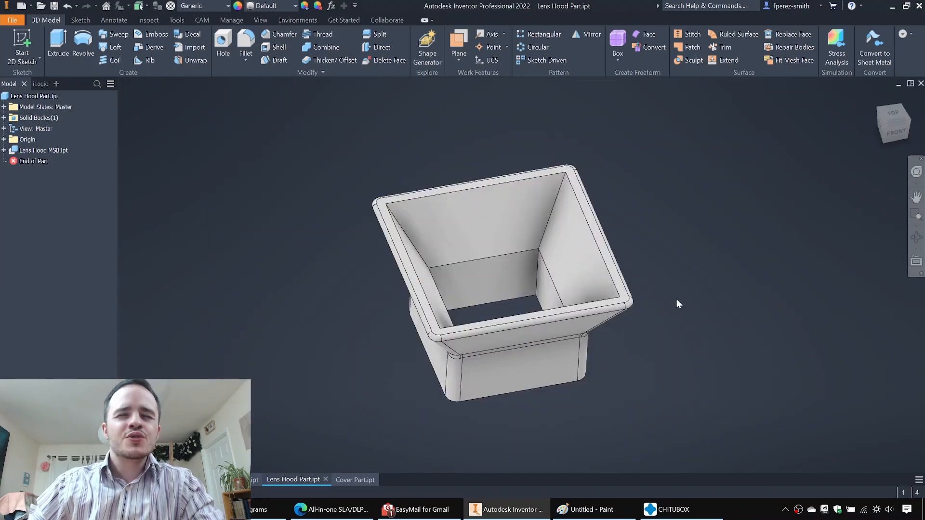